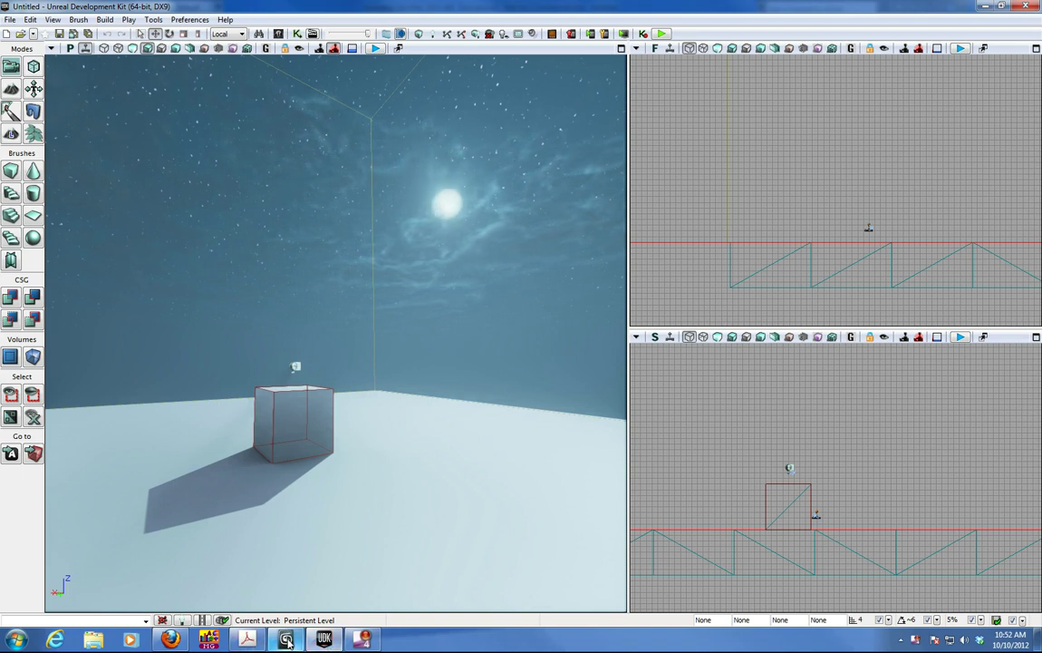
Switch from the UDK level editor to the 3ds Max window on the taskbar
mouse_move(286, 641)
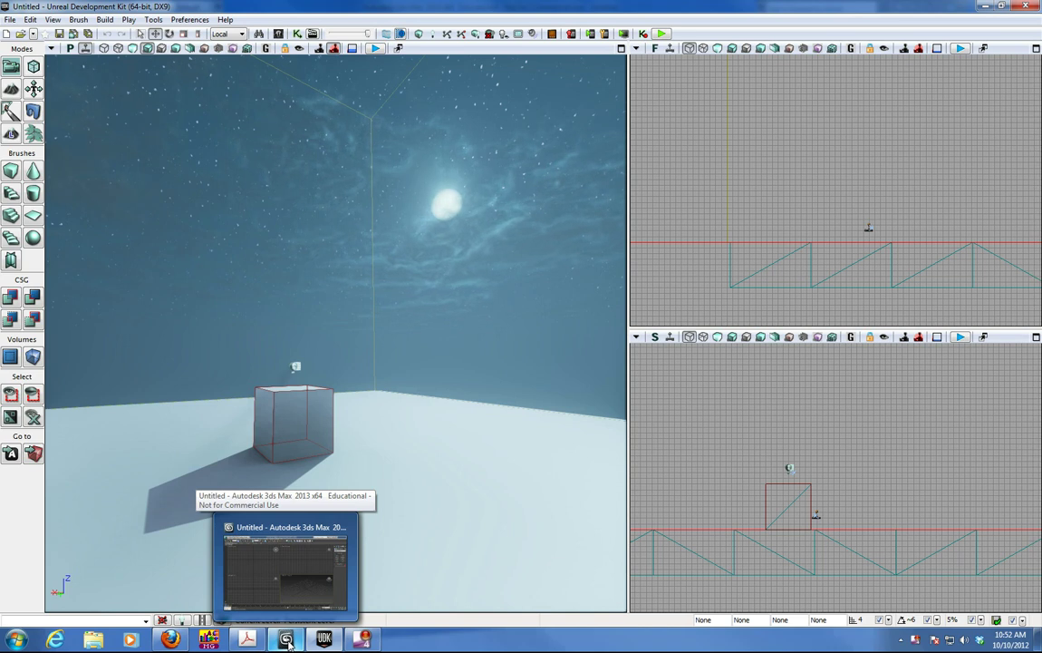
Bring 3ds Max forward and draw a Plane across the Front viewport
click(287, 640)
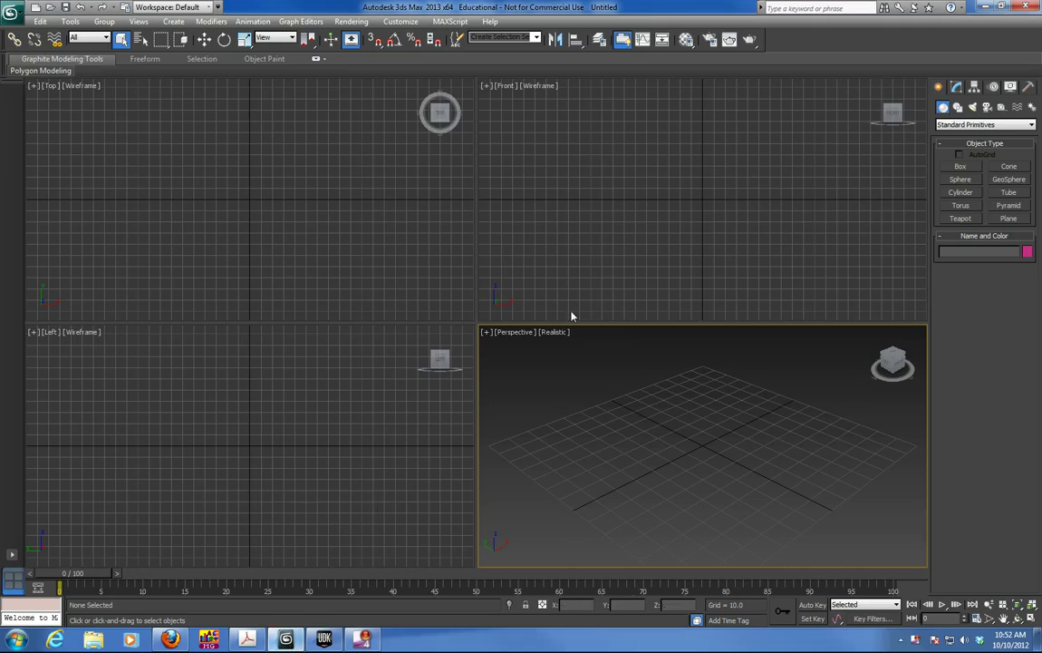
click(1008, 219)
drag(564, 127, 851, 281)
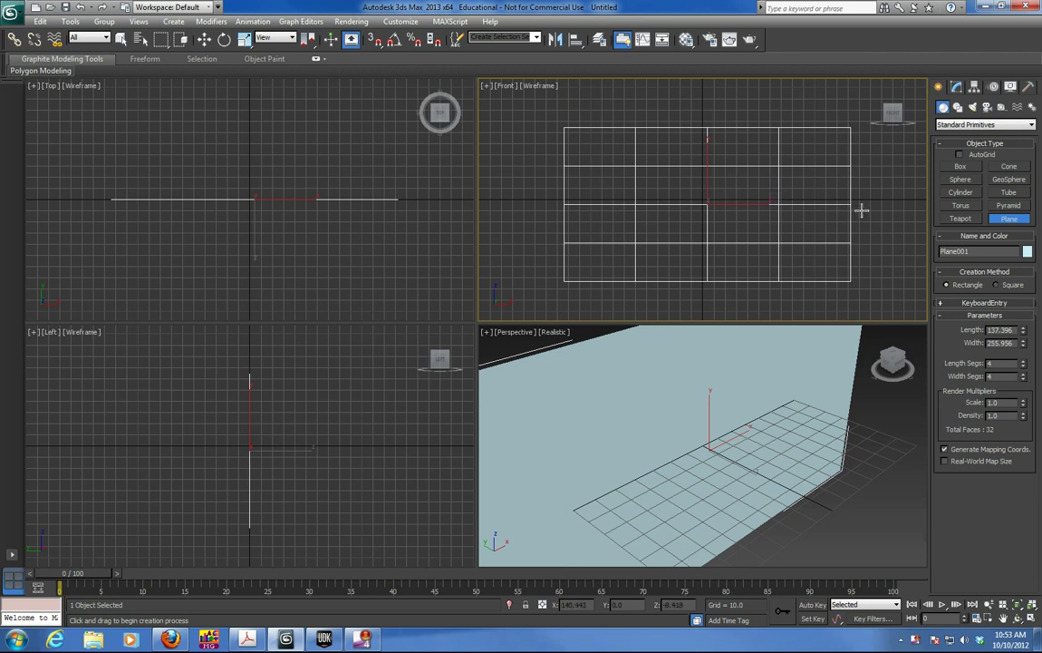
Add a Wave modifier to the plane with Amplitude 1 set to 5.21
click(956, 86)
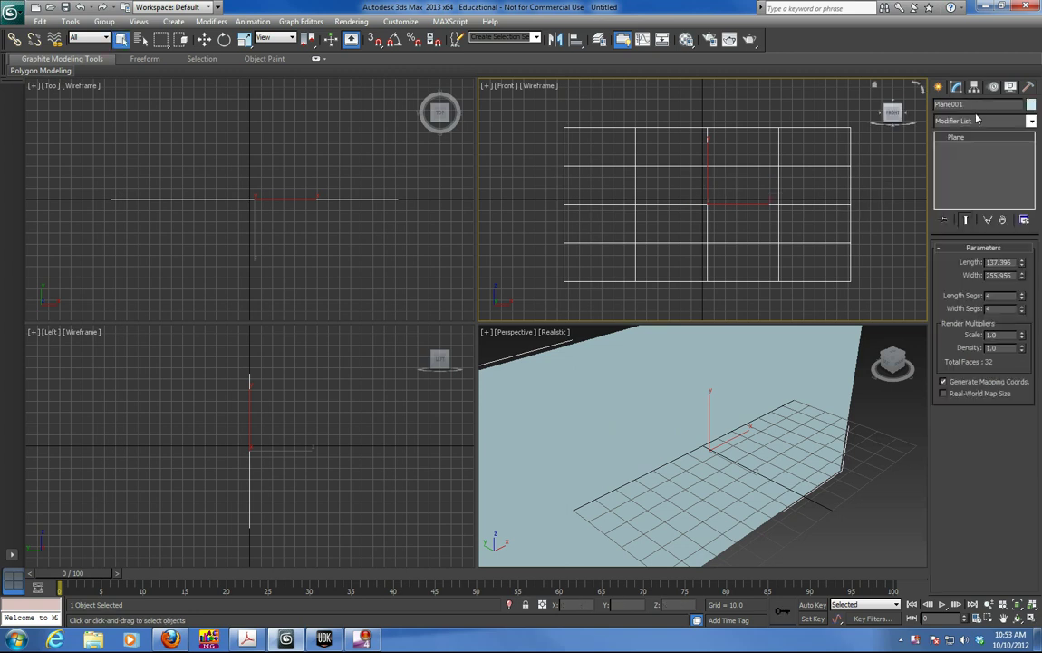
click(1031, 121)
scroll(1024, 374, down, 10)
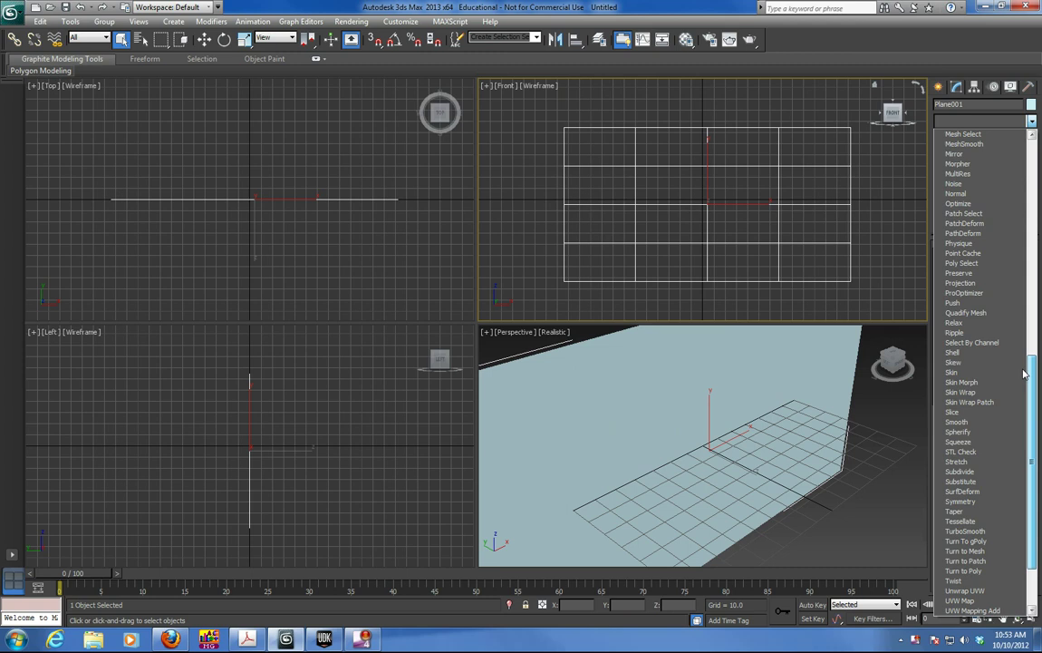
scroll(1024, 373, down, 3)
click(974, 594)
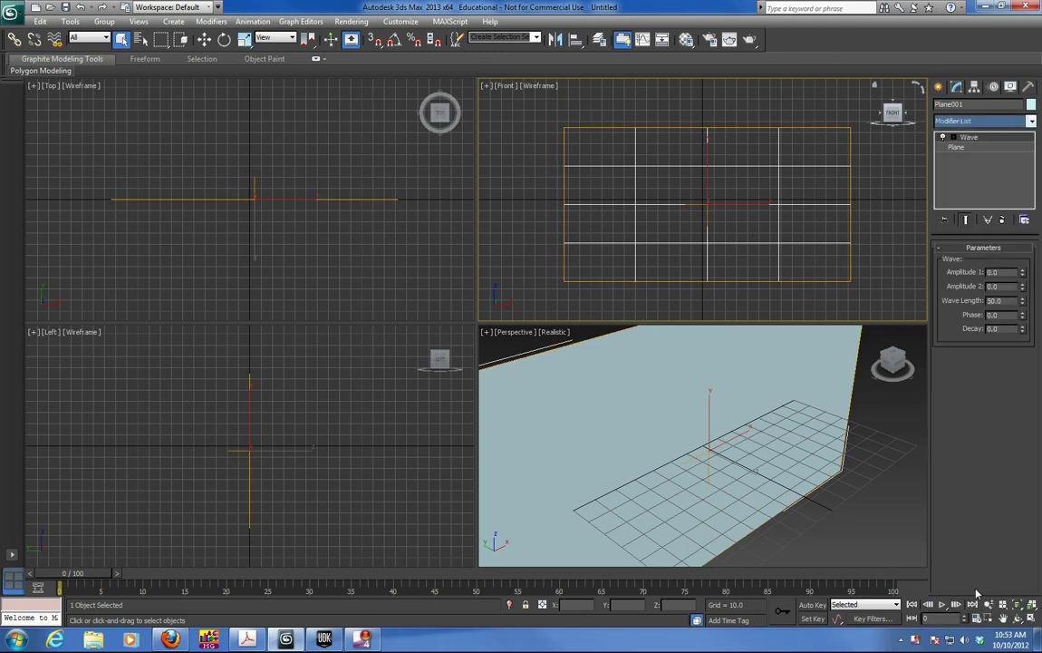
drag(1022, 272, 874, 538)
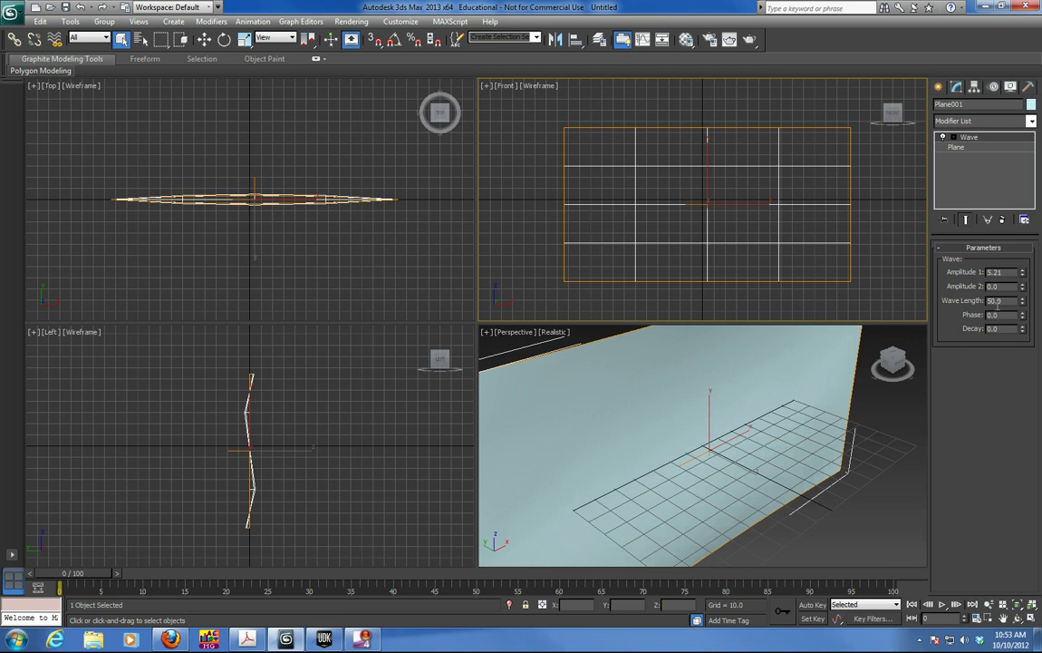
Set the plane's Width Segs to 20 in its base parameters
click(974, 147)
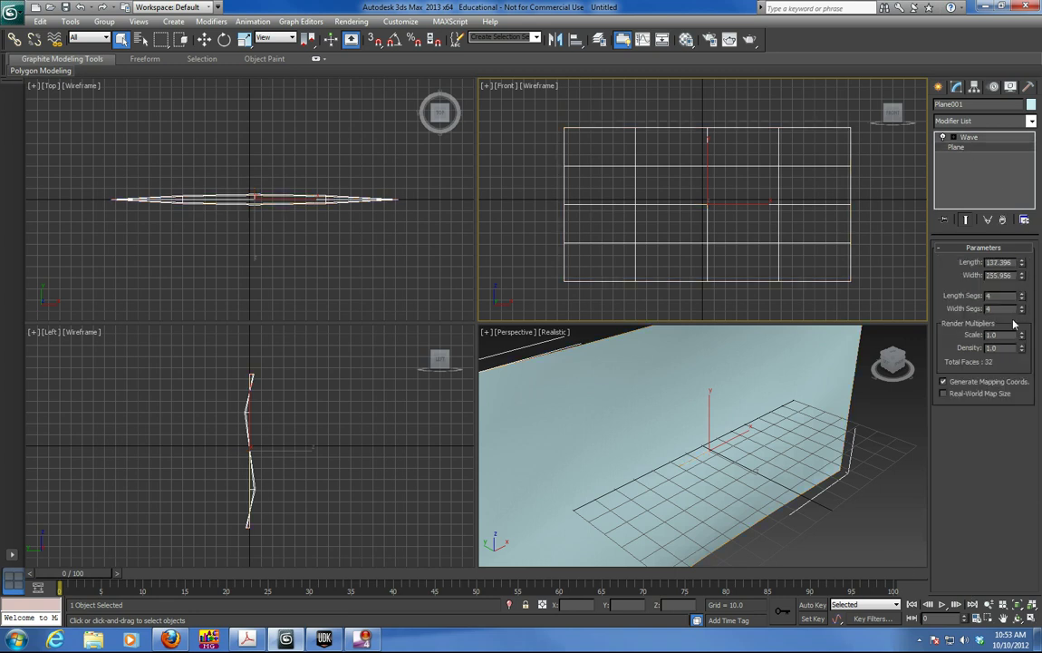
drag(1024, 311, 977, 18)
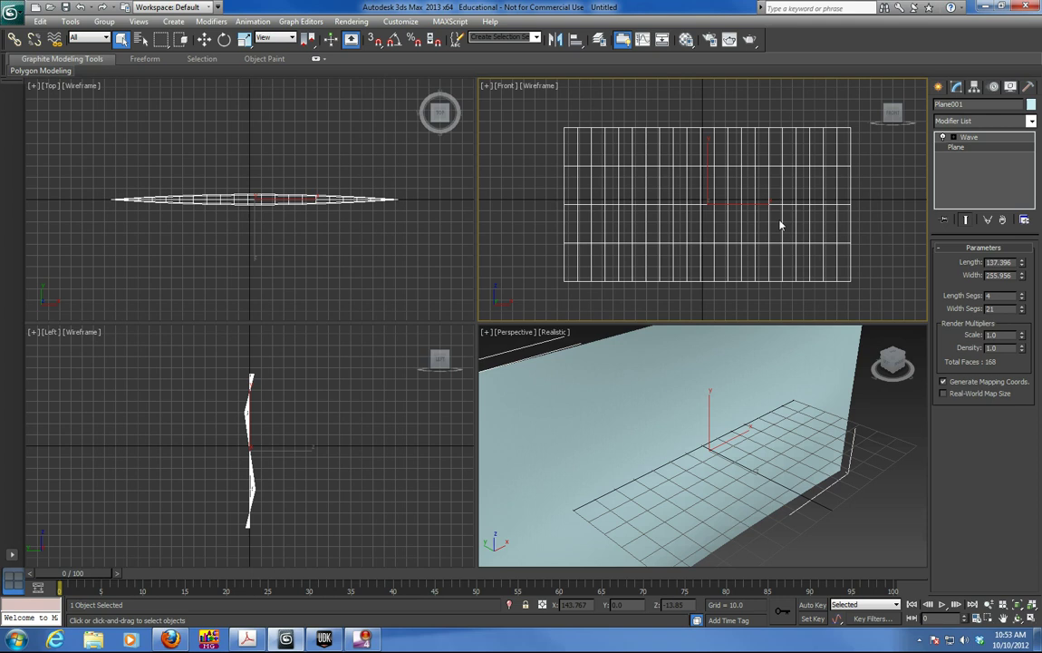
key(ctrl+z)
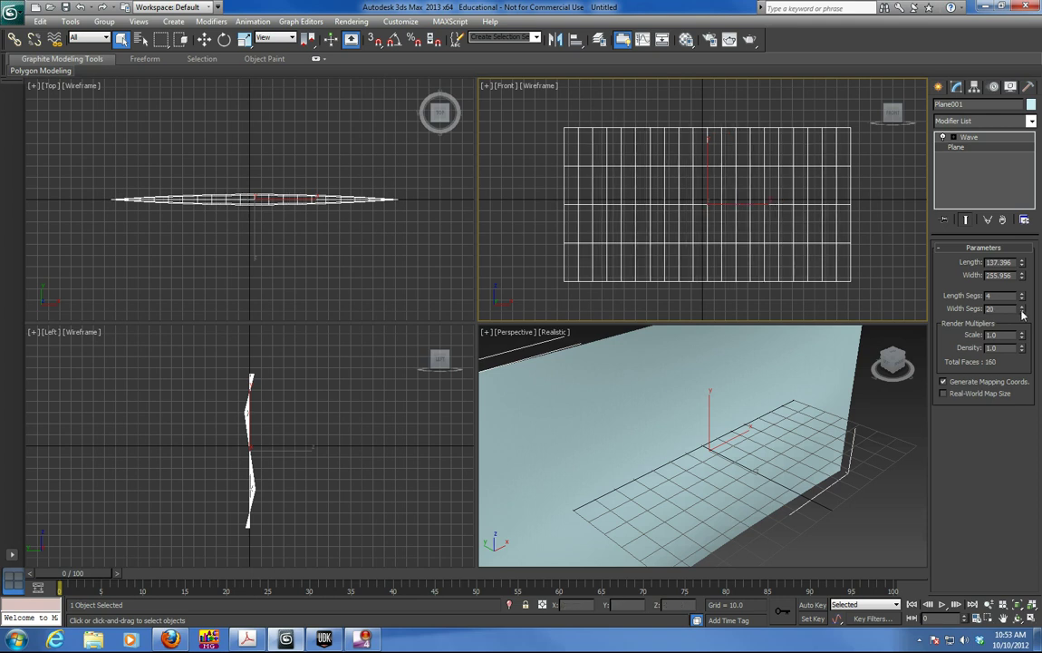
Expand the Wave modifier and select its Gizmo sub-object
click(952, 138)
click(953, 136)
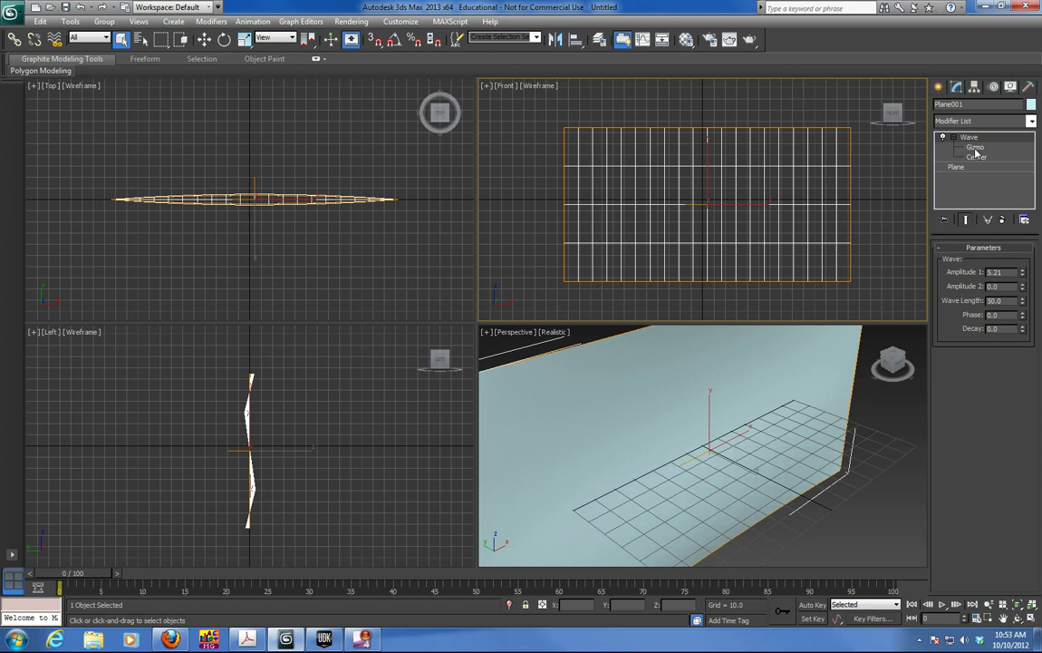
click(975, 148)
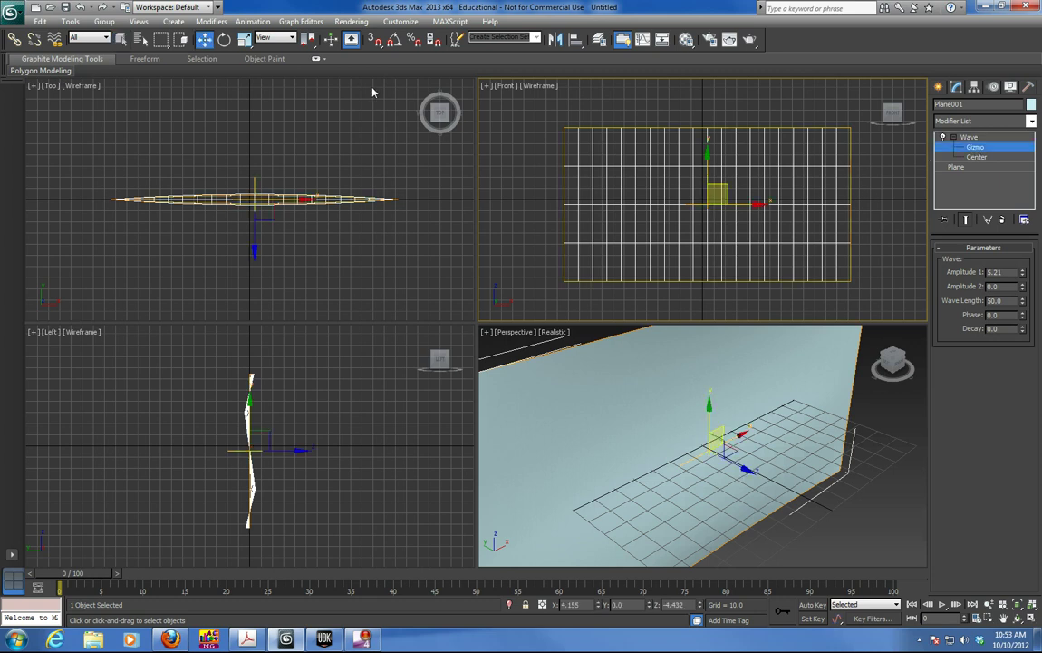
Rotate the Wave gizmo 90° so the ripples run vertically, showing edged faces in Perspective
click(226, 41)
drag(735, 167, 747, 247)
right_click(646, 342)
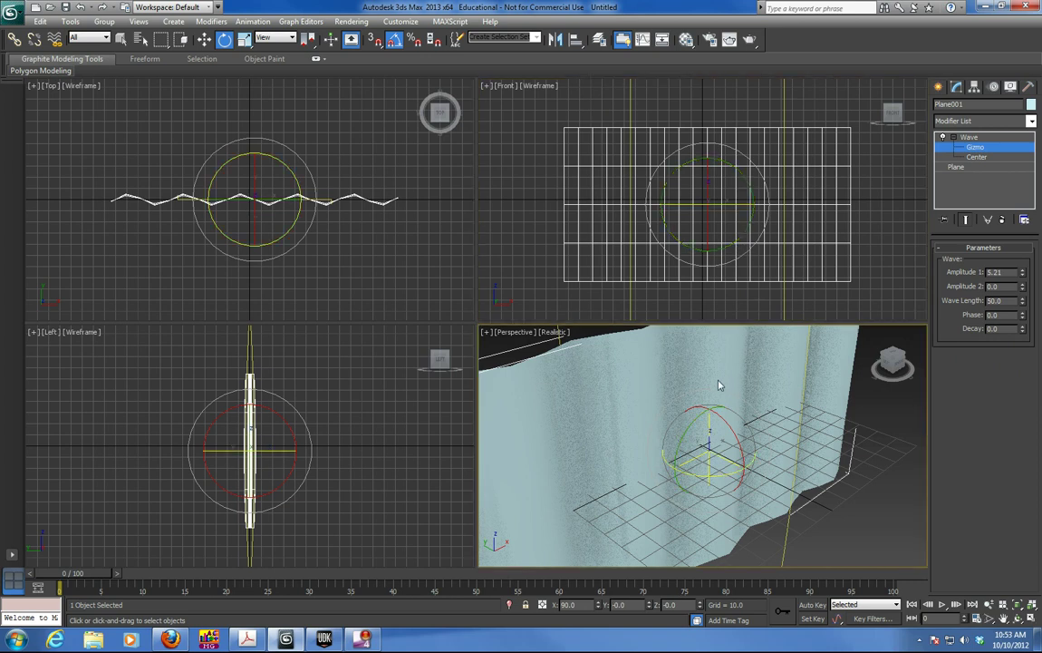
key(F4)
alt+middle_drag(687, 374, 684, 403)
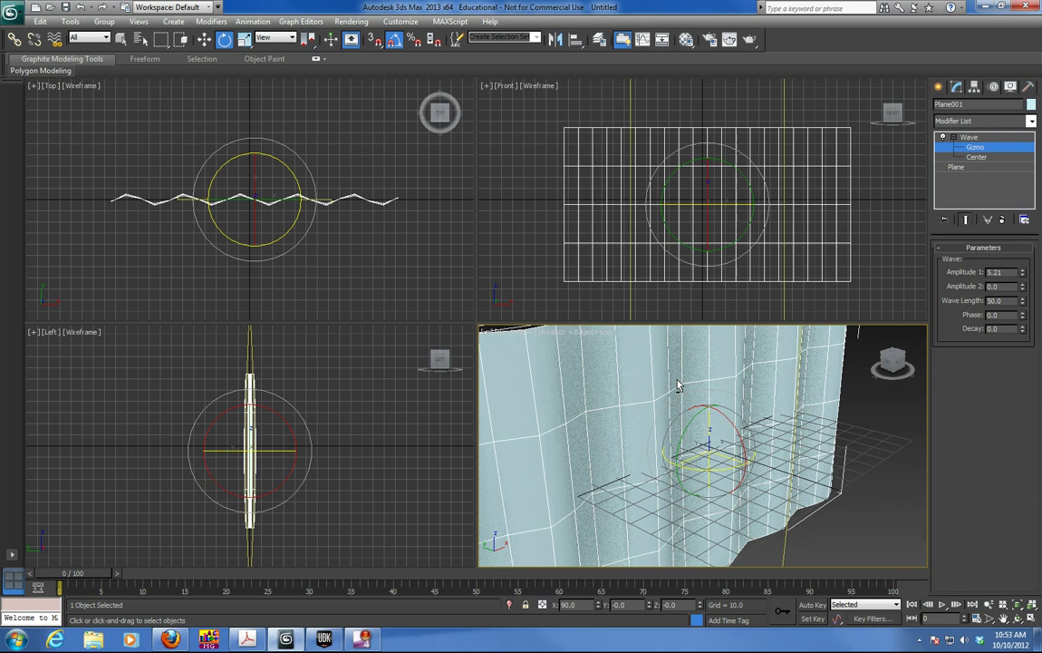
Increase the plane's Width Segs to 33
click(959, 168)
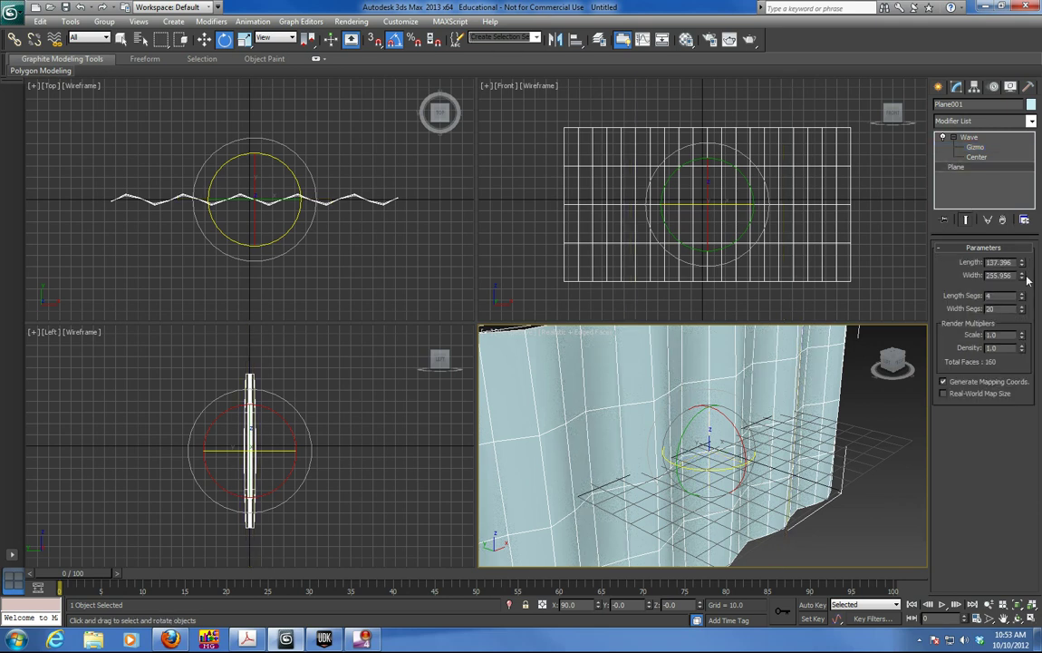
drag(1023, 310, 1020, 268)
middle_drag(342, 189, 384, 193)
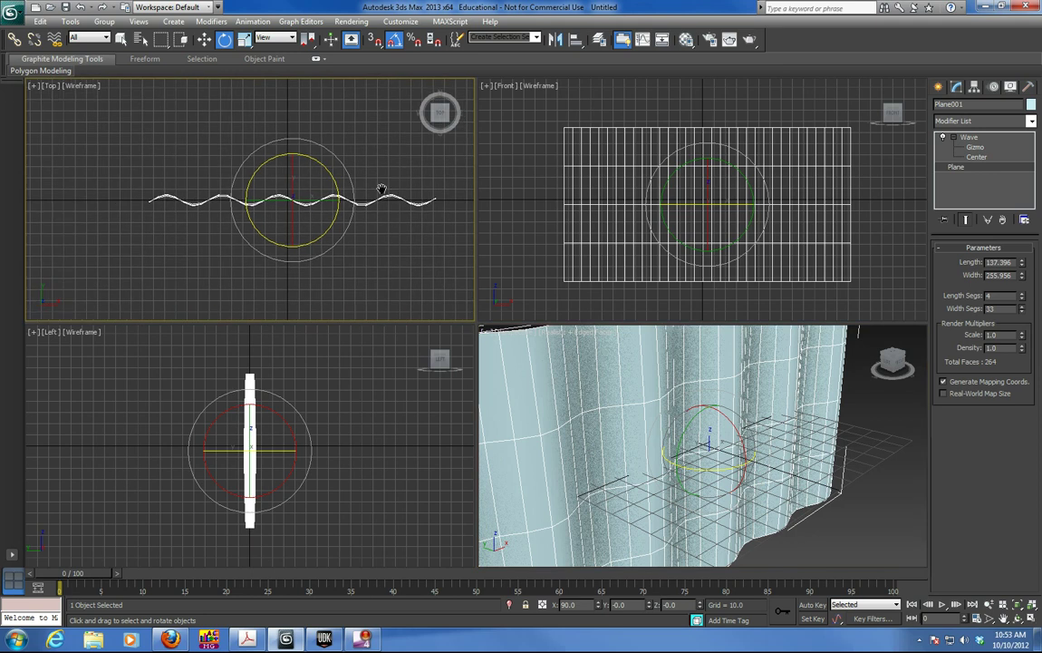
scroll(686, 215, down, 3)
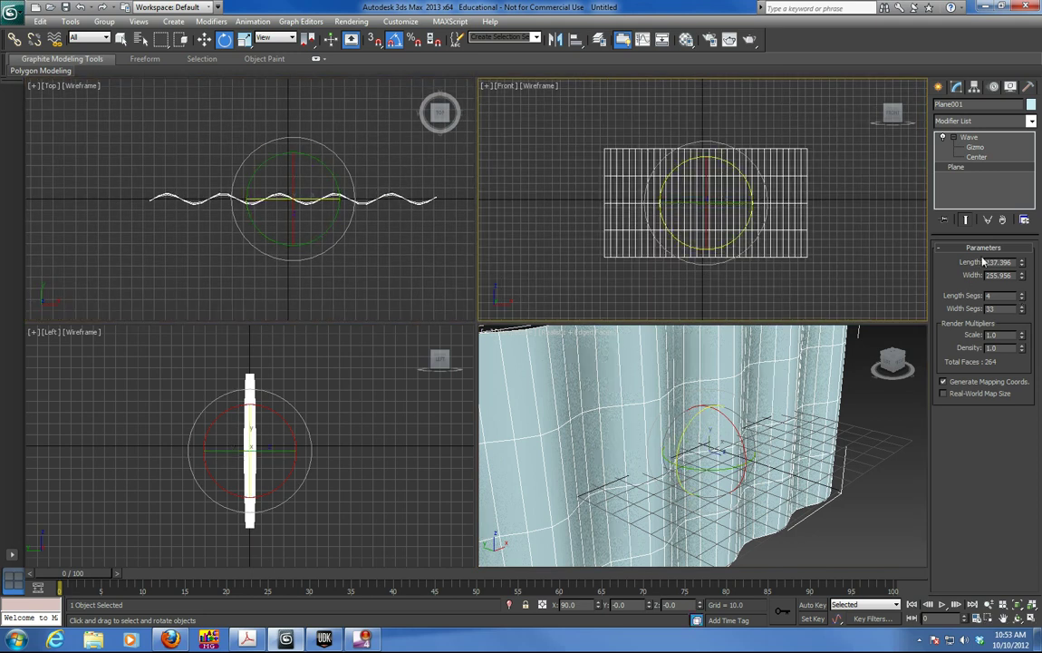
Set the Wave Length to 92.5 for broader curtain folds
click(968, 137)
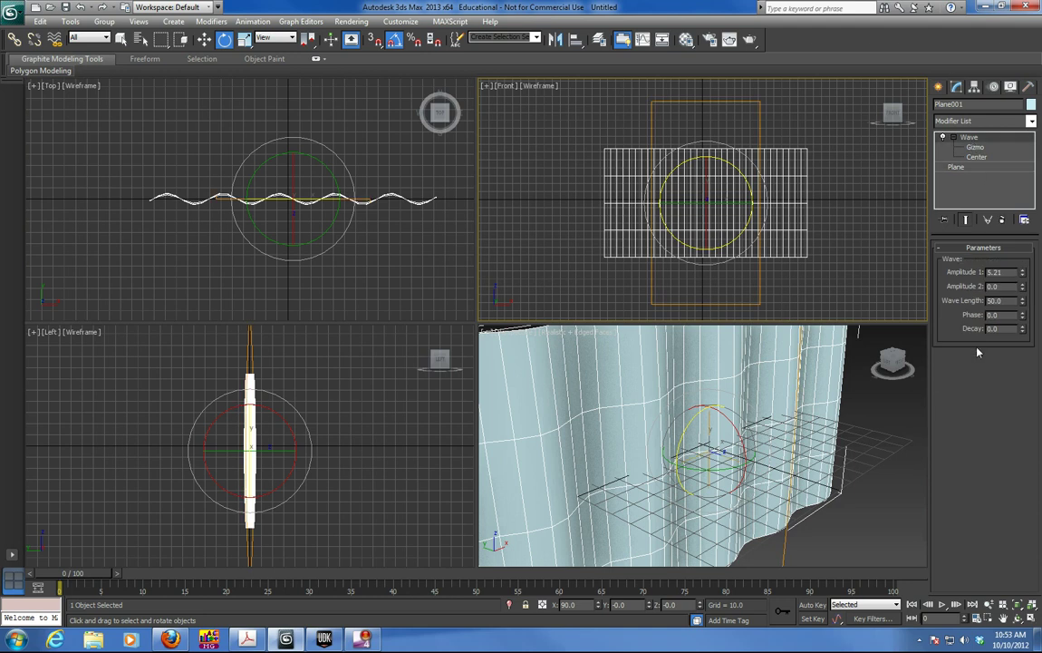
drag(1022, 308, 1009, 248)
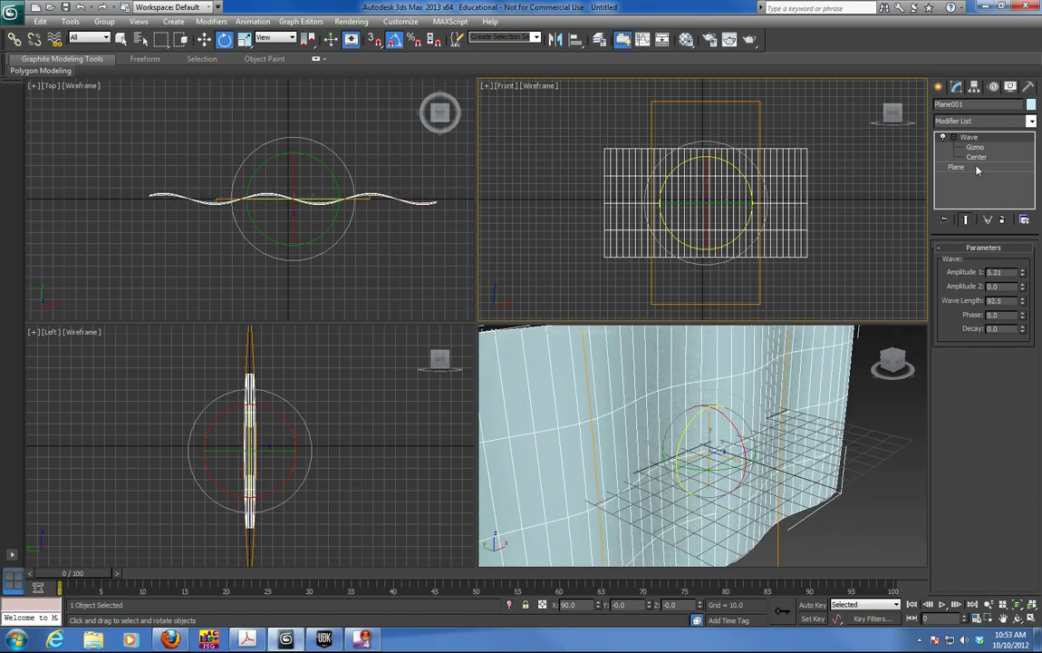
alt+middle_drag(725, 407, 798, 422)
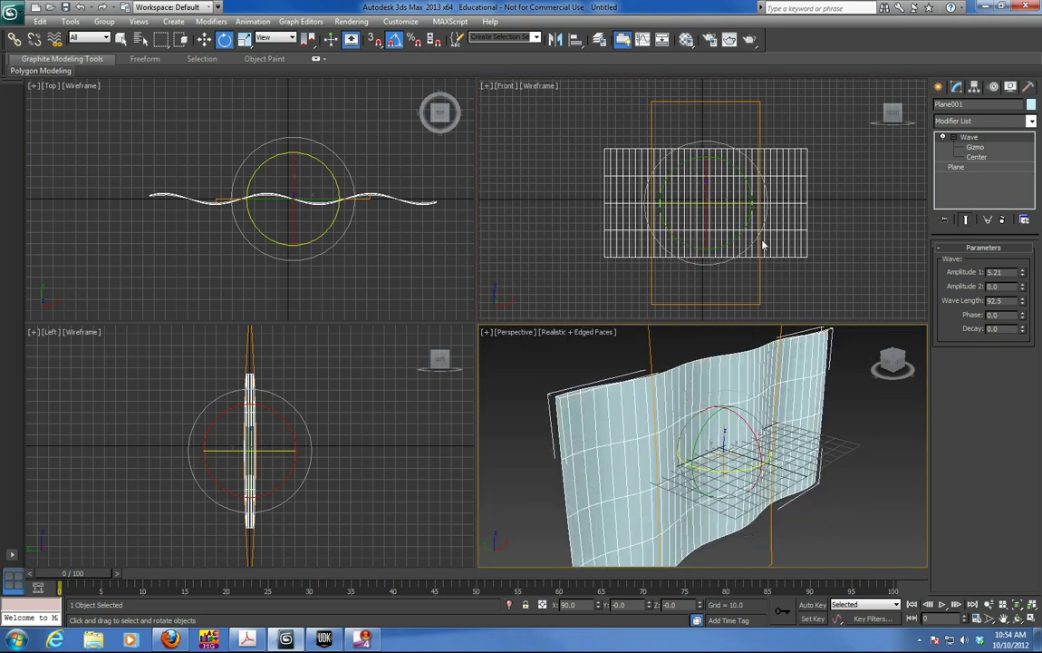
alt+middle_drag(743, 239, 772, 232)
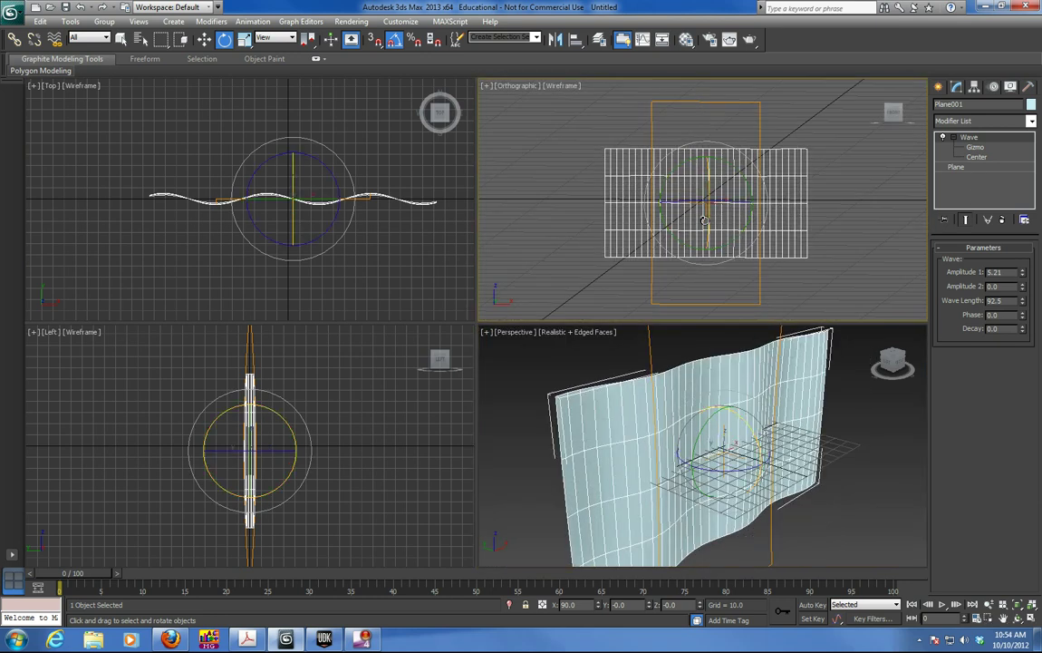
Rename the plane to 'curtain' and show the Systems objects, including Bones and Biped
key(f)
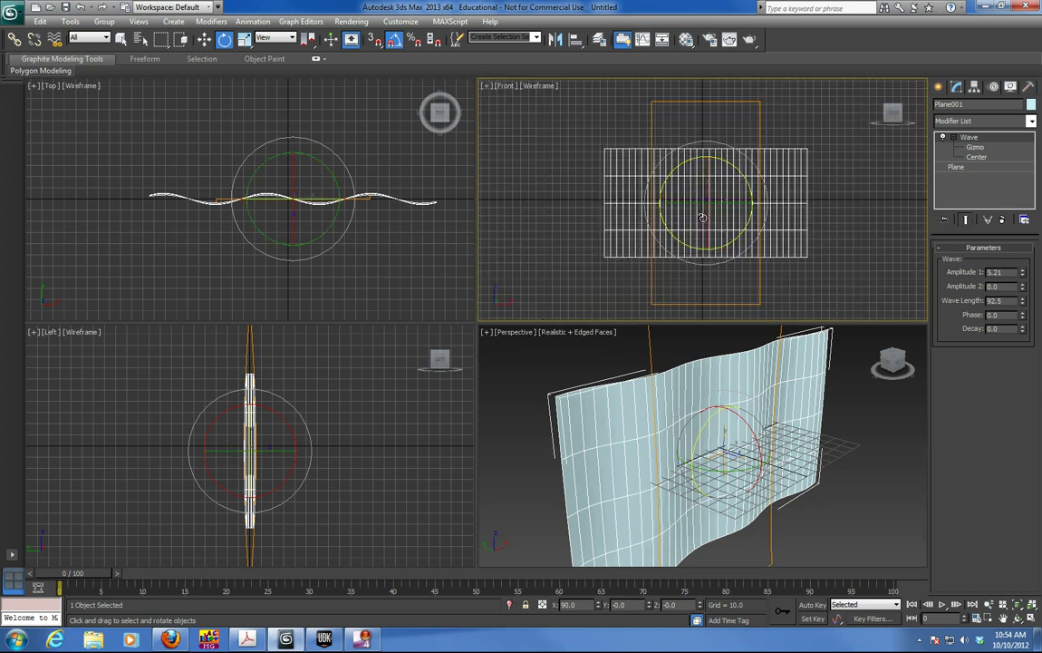
key(z)
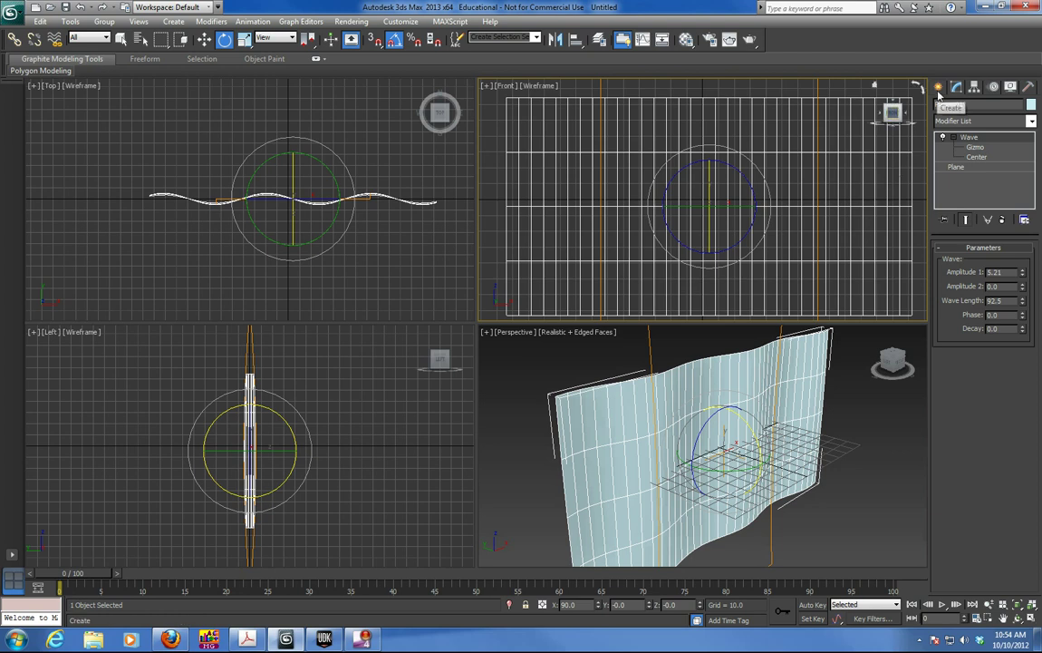
text(curtain)
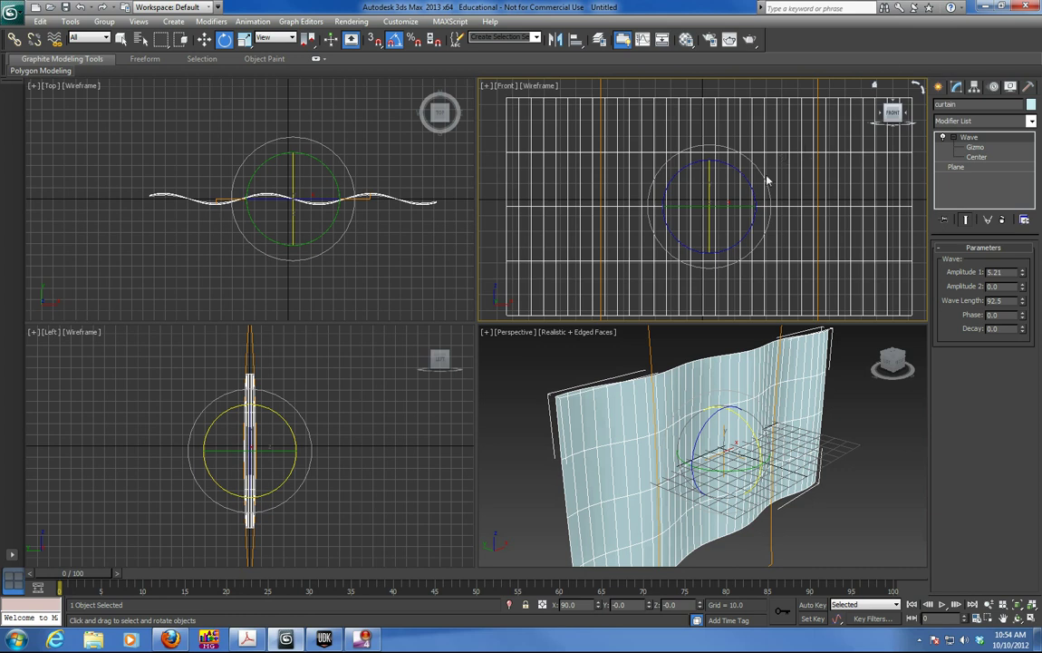
scroll(767, 181, down, 2)
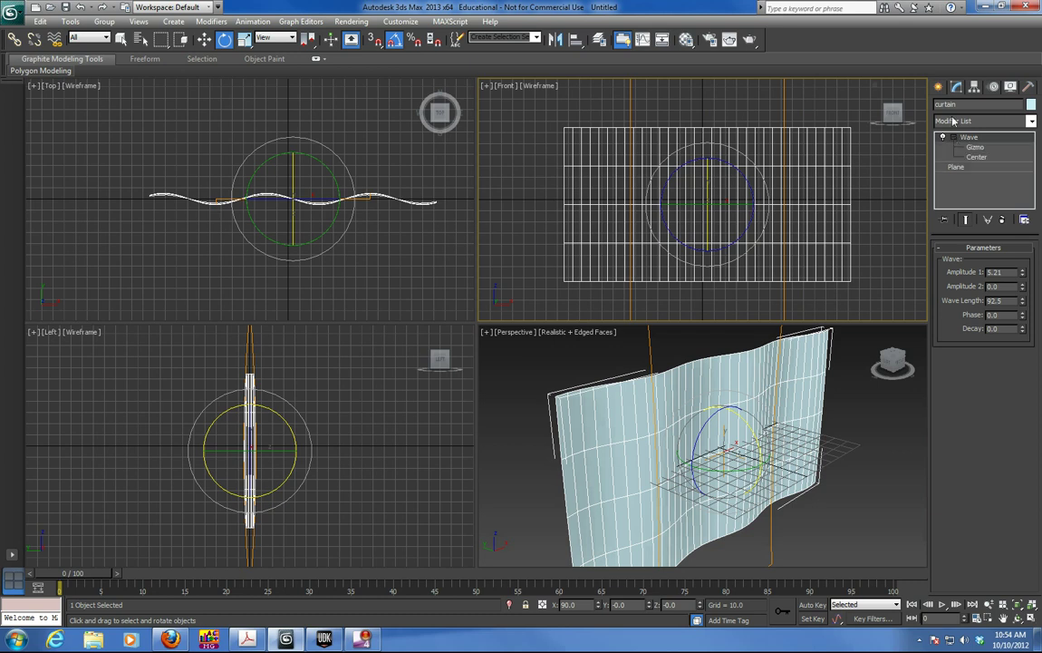
click(939, 86)
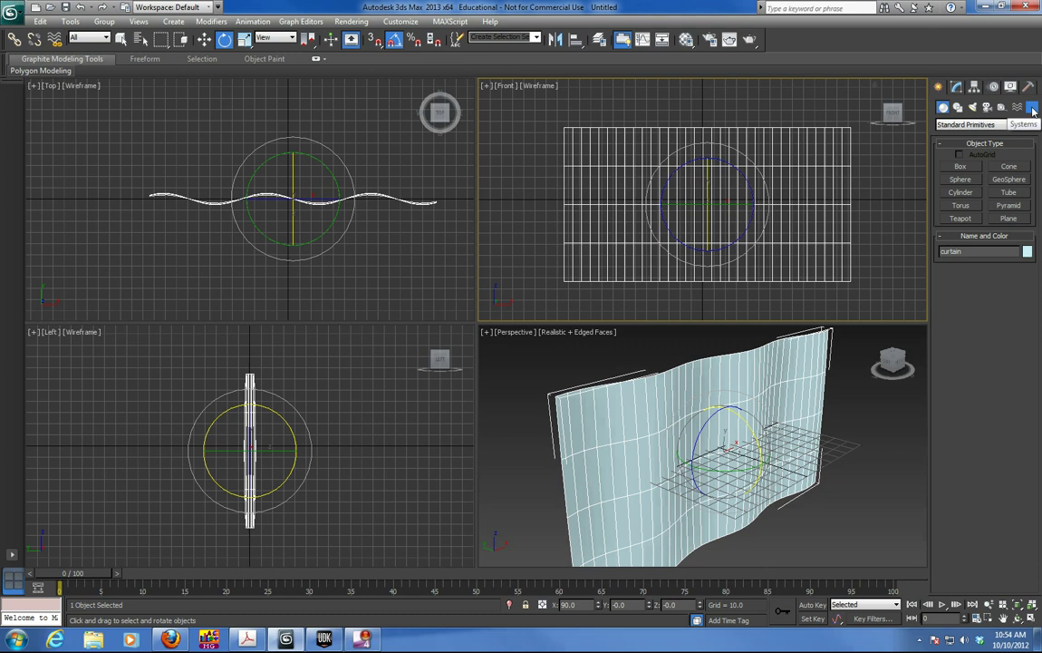
click(1032, 108)
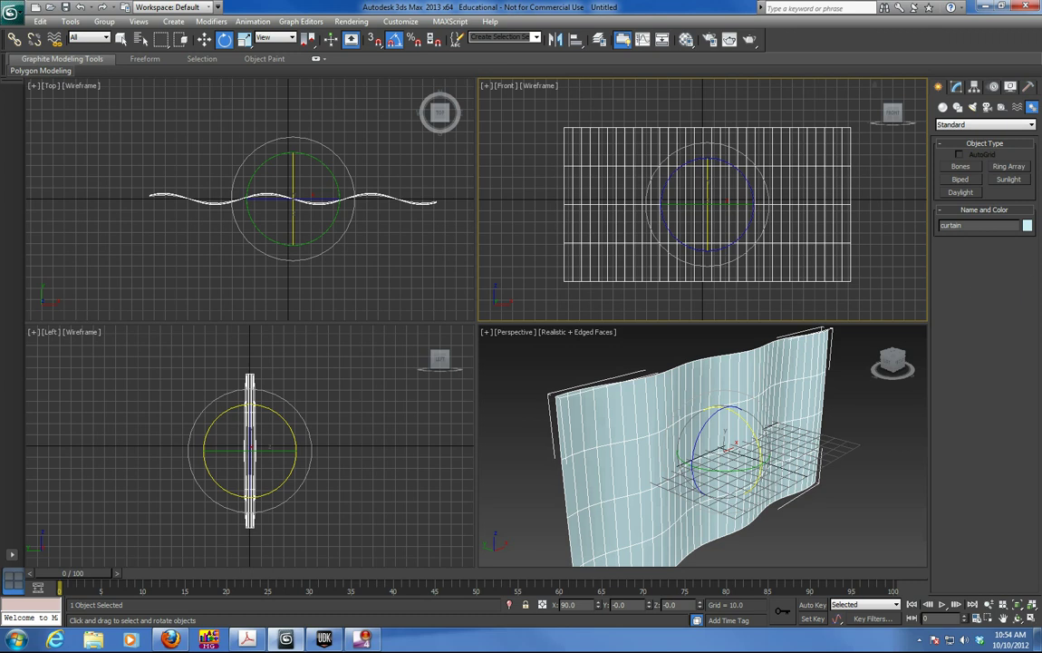
Draw a vertical bone chain from the curtain's top edge down to its bottom
click(959, 167)
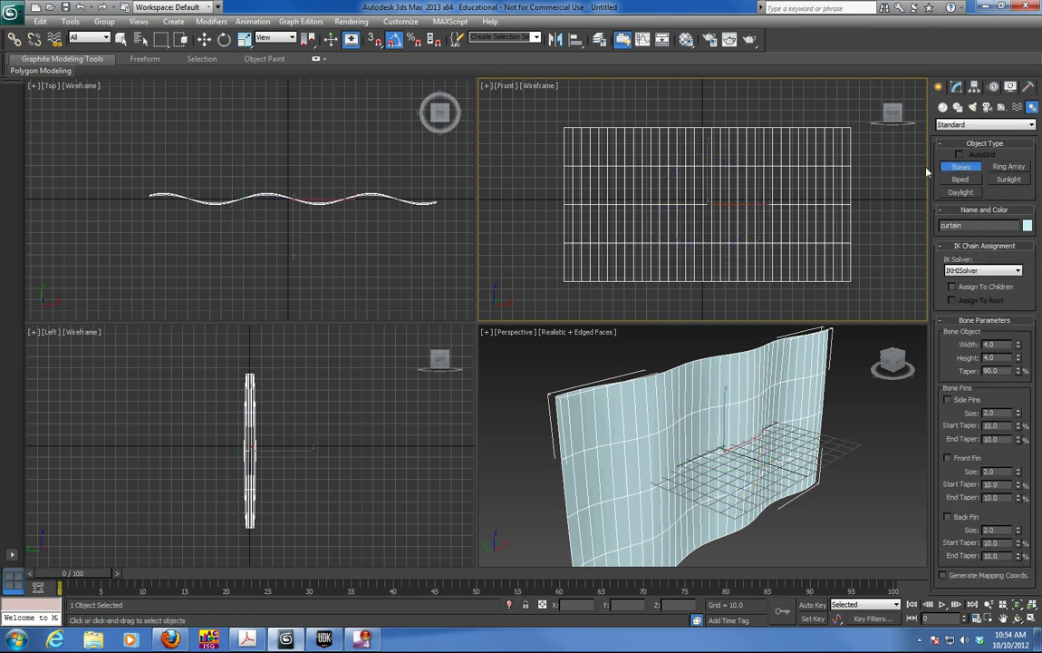
click(605, 131)
click(605, 212)
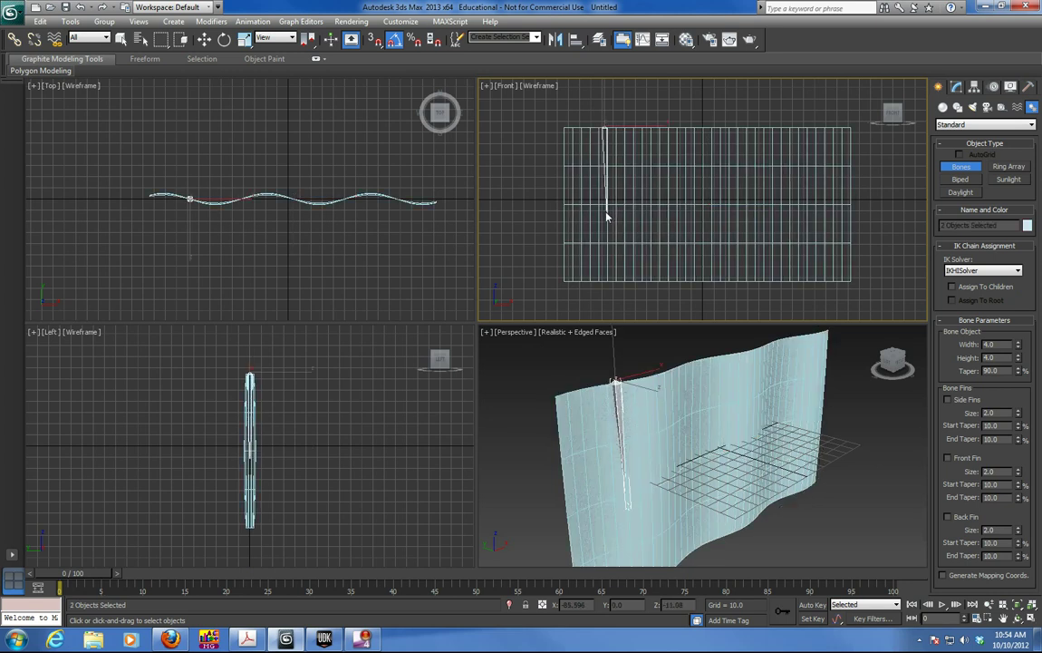
click(605, 209)
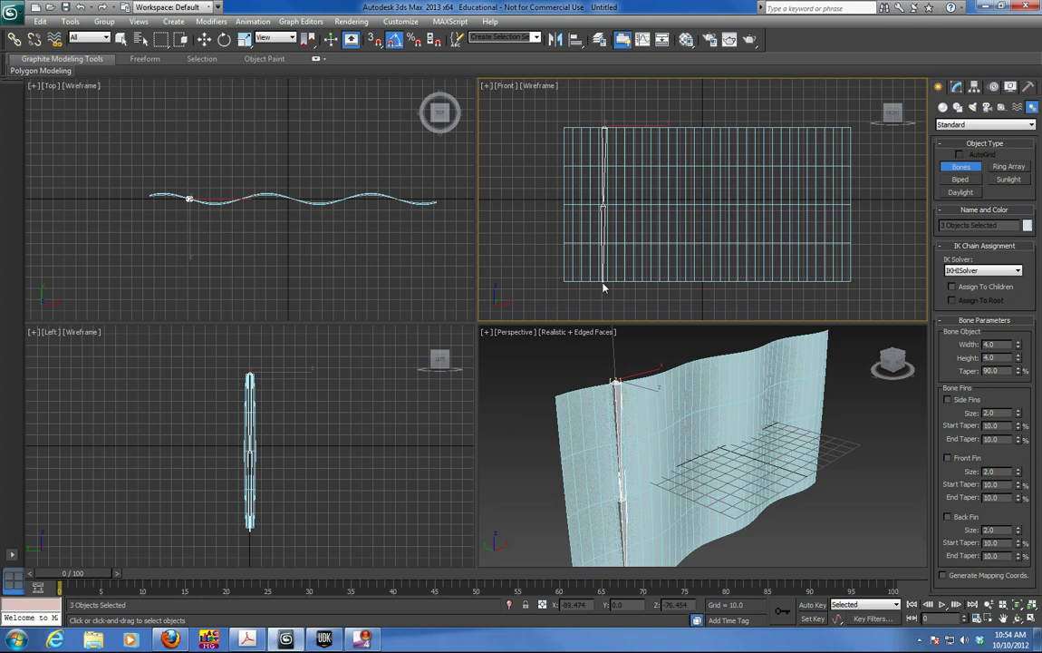
right_click(603, 286)
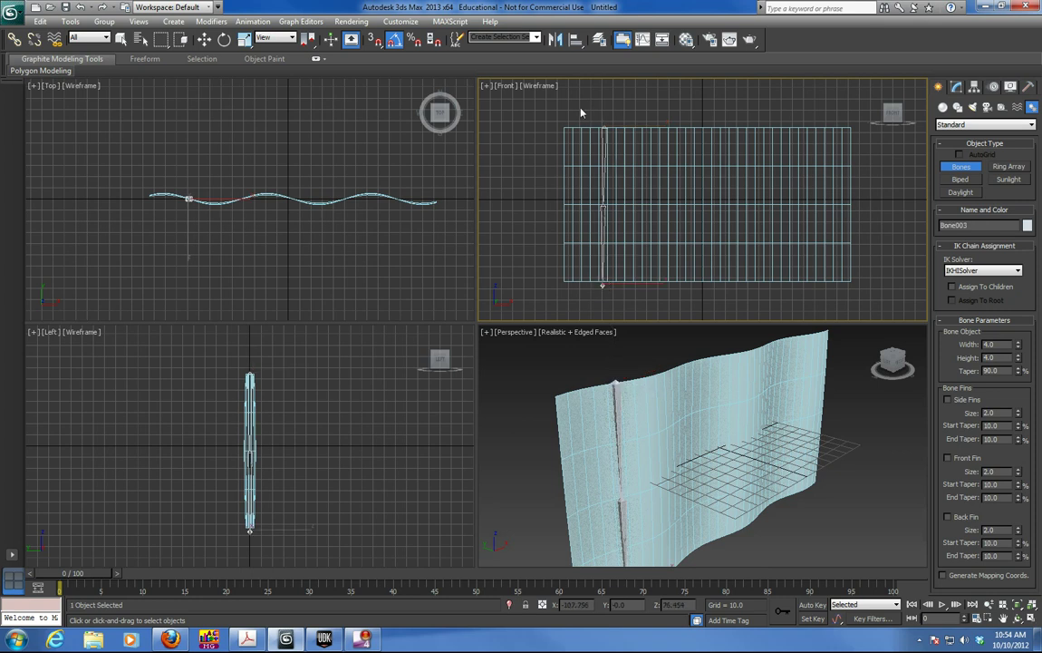
Move the chain's top bone slightly right along X onto the curtain
click(204, 39)
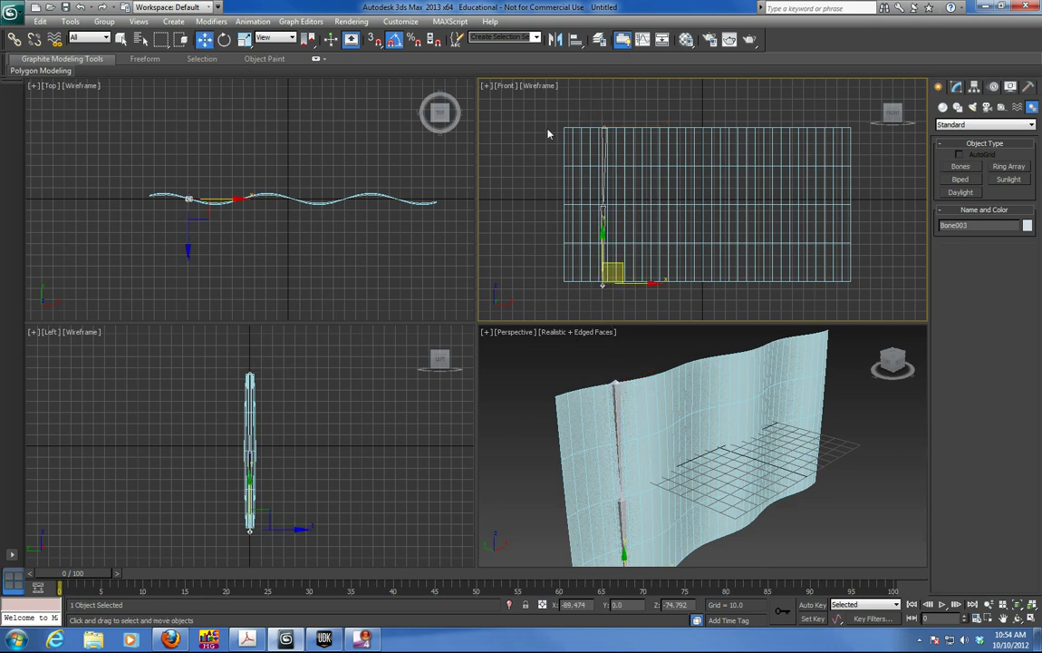
click(605, 133)
shift+drag(649, 134, 659, 135)
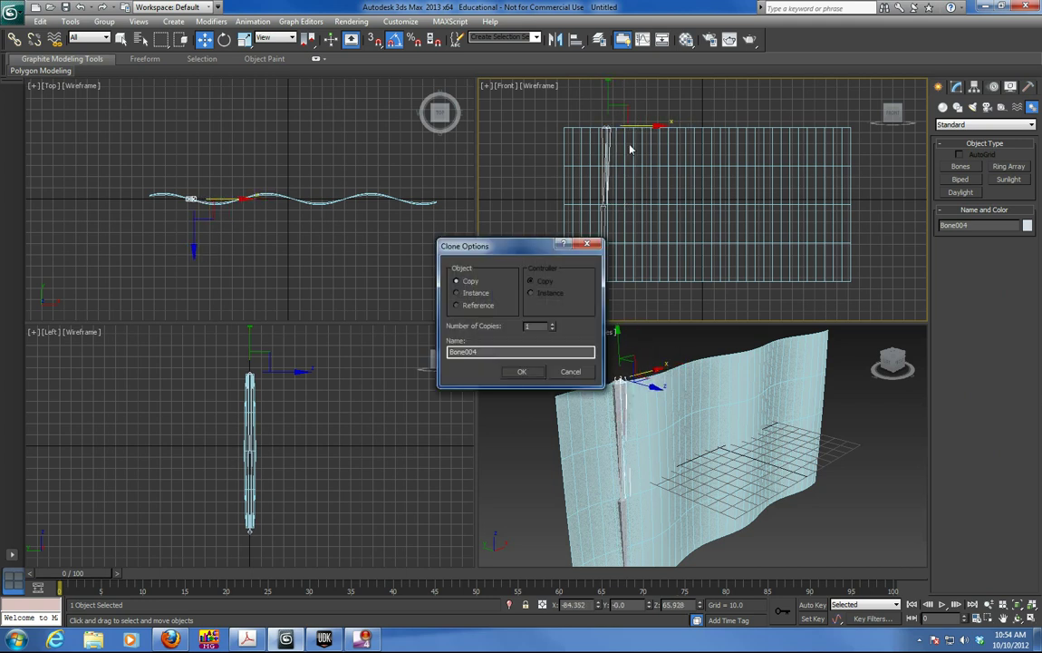
click(522, 366)
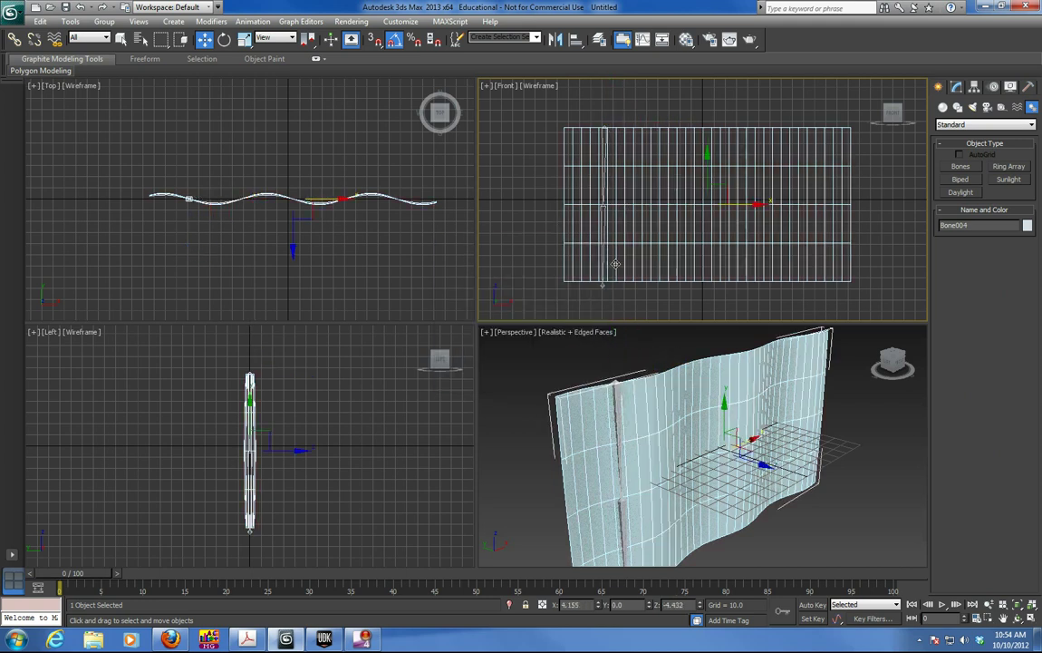
click(636, 229)
click(603, 237)
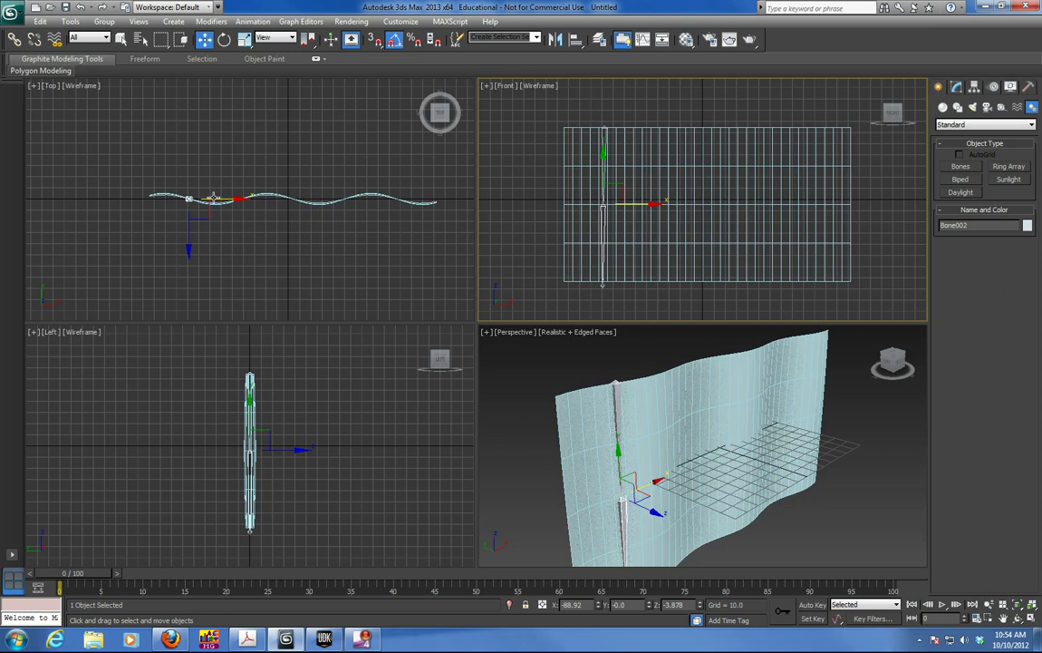
click(605, 123)
drag(201, 180, 224, 173)
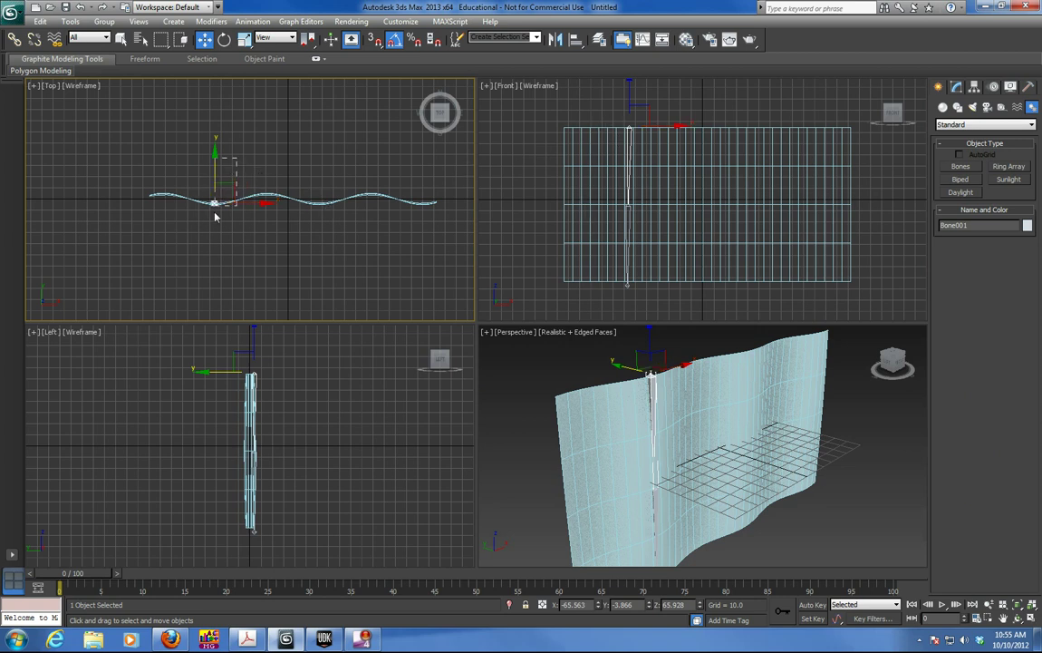
Switch to window selection and select the three bones of the left chain
key(ctrl+a)
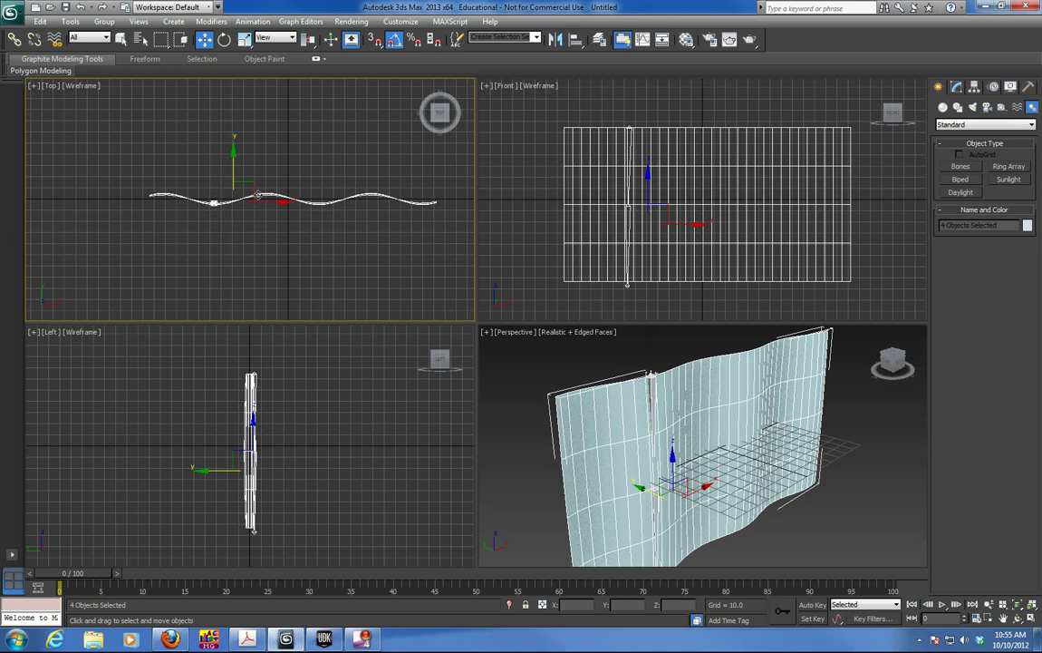
click(349, 204)
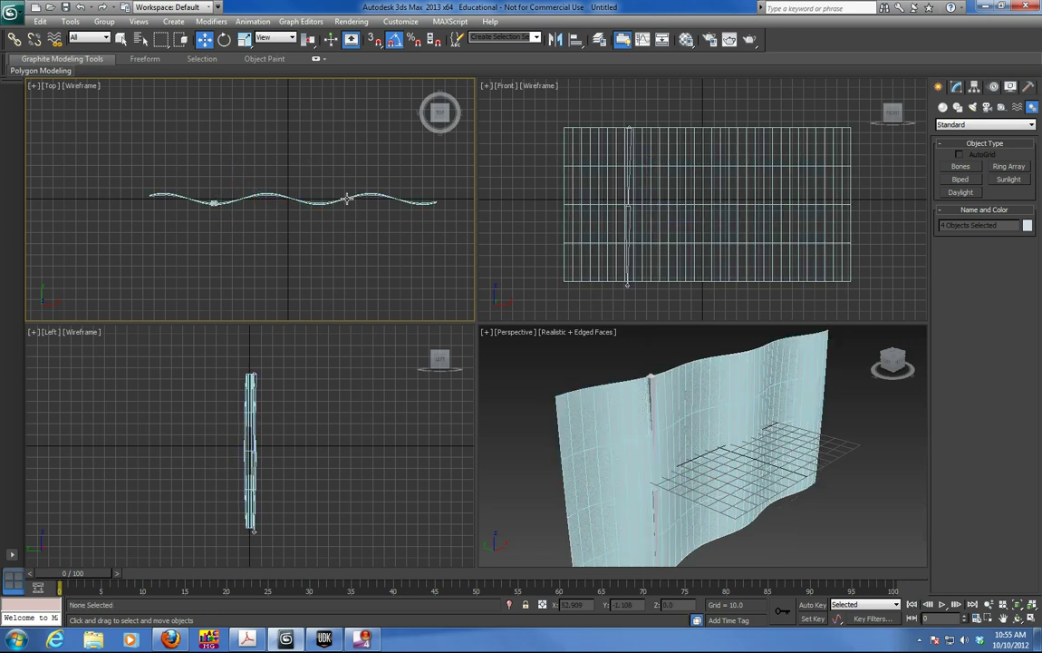
click(346, 199)
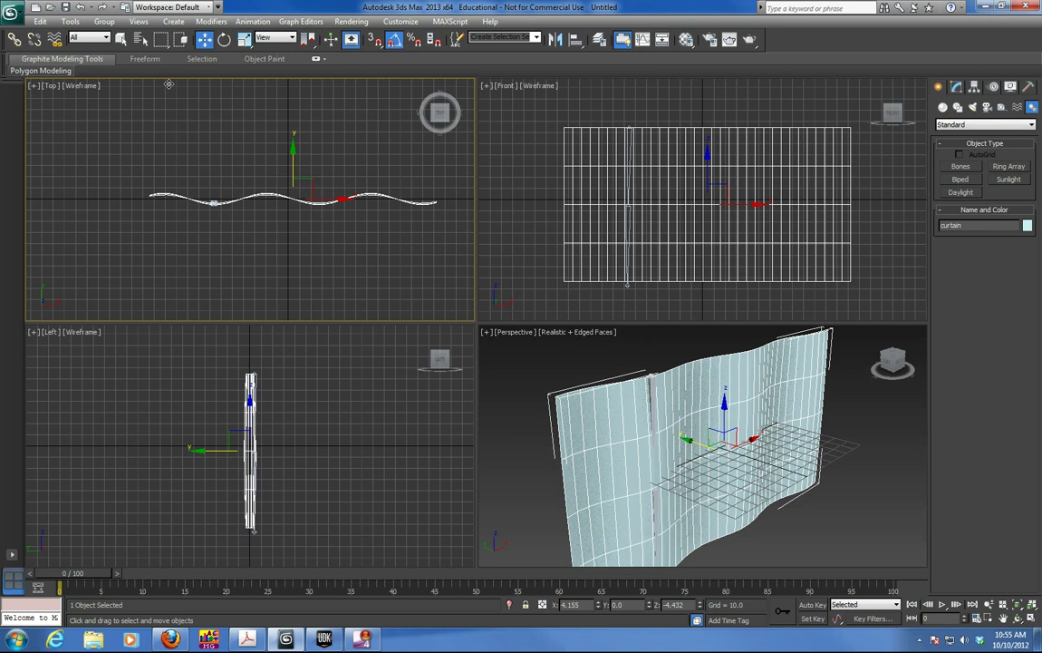
click(181, 39)
mouse_move(188, 166)
mouse_down()
mouse_move(227, 227)
mouse_move(308, 216)
mouse_move(353, 223)
mouse_up()
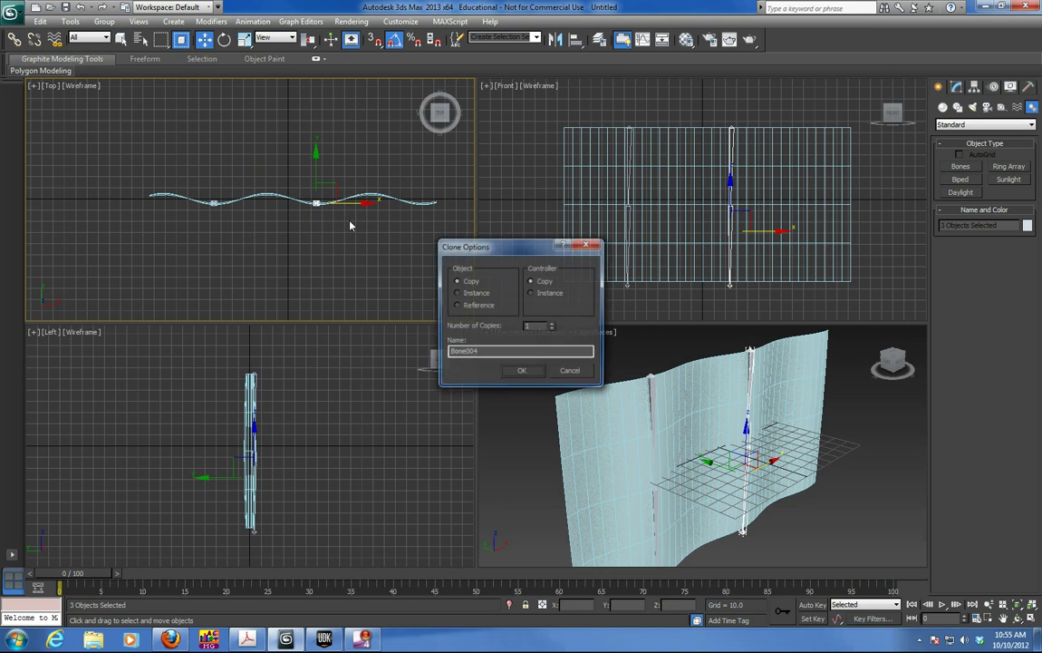
Copy the three-bone chain to the right onto a second curtain fold
click(524, 371)
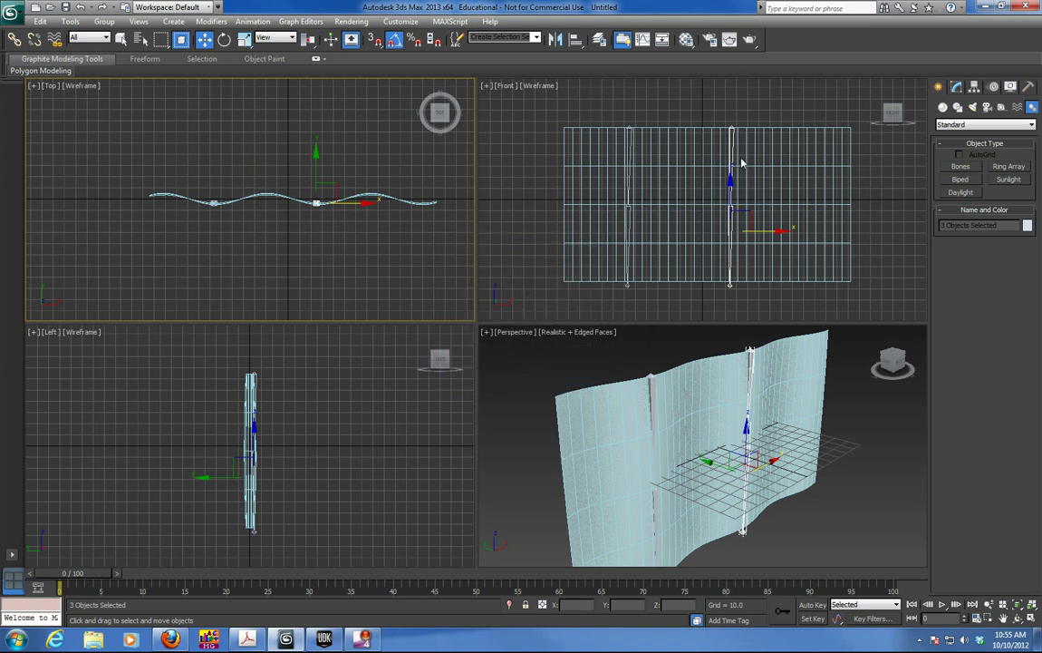
scroll(775, 181, up, 3)
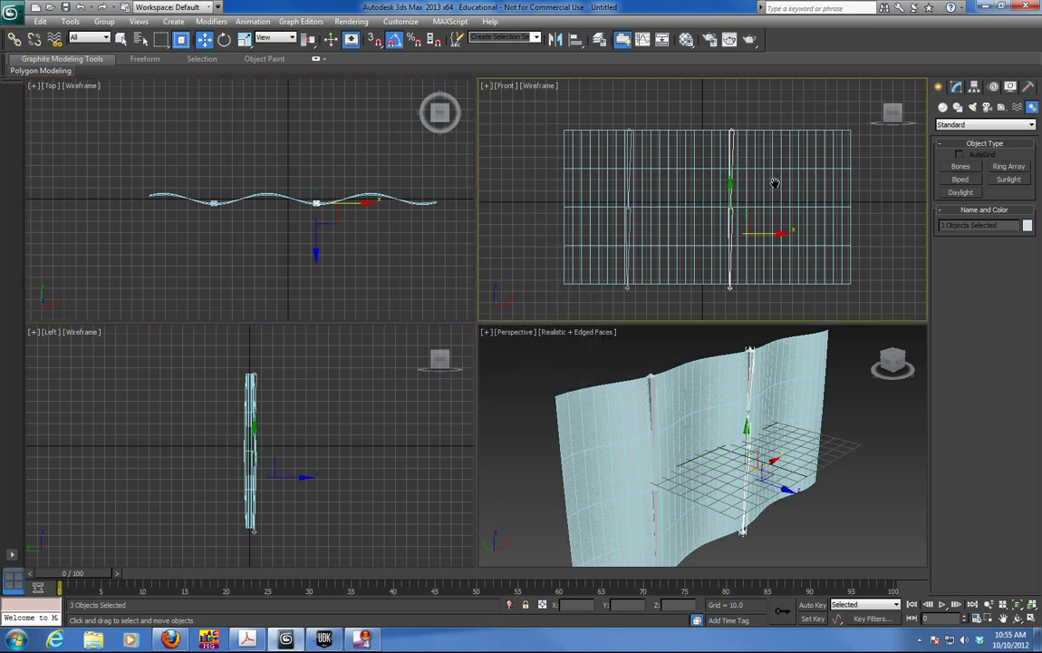
middle_drag(782, 240, 787, 250)
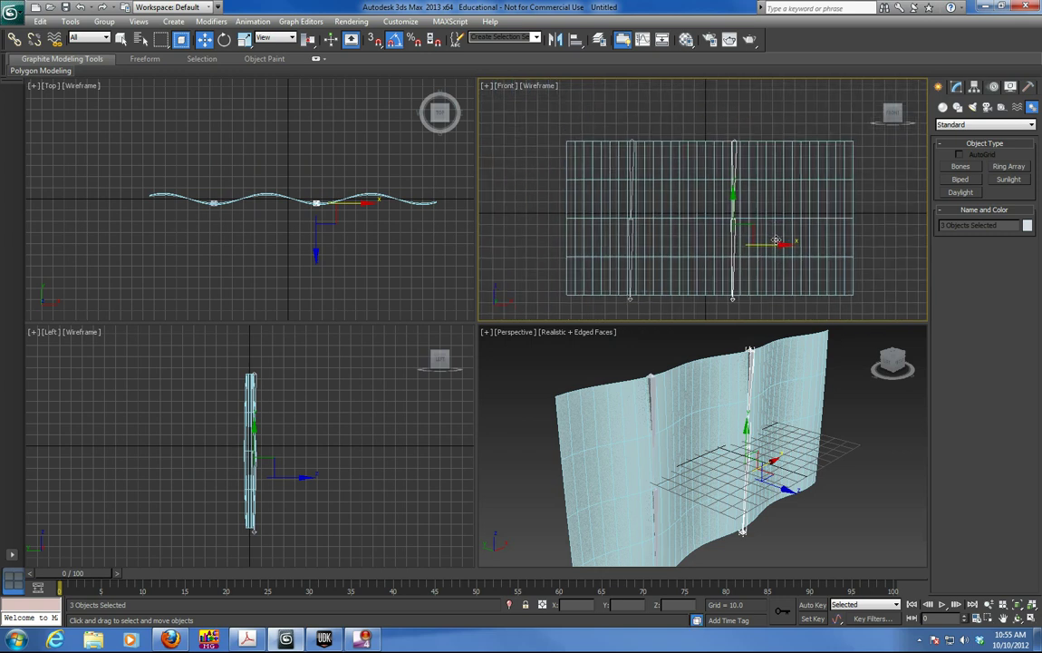
Draw diagonal bones from each chain top meeting at a central junction
click(960, 168)
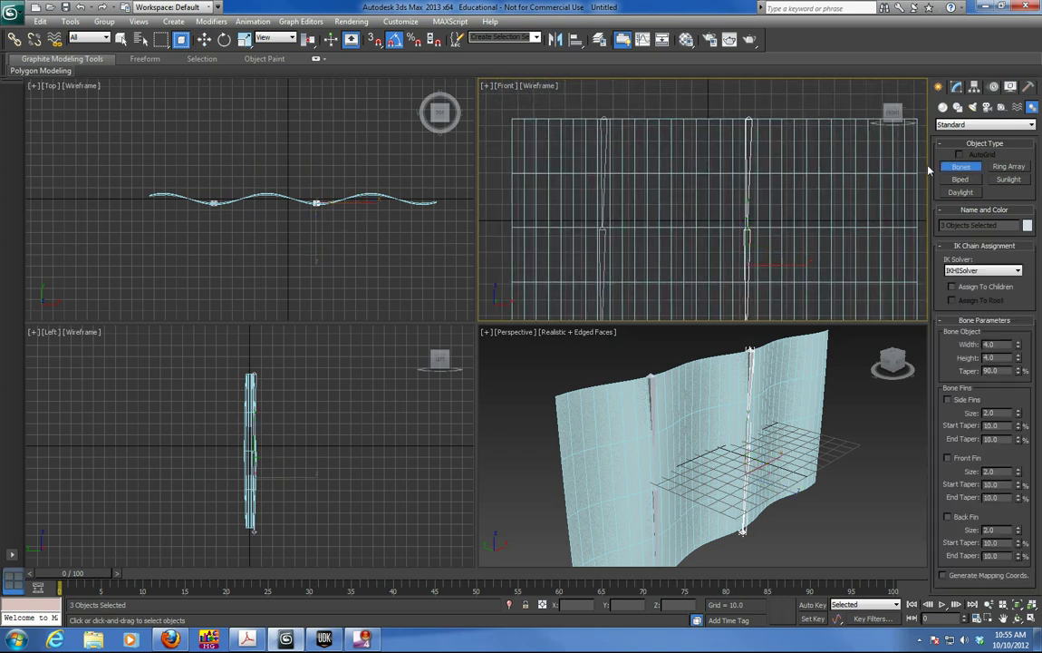
click(666, 97)
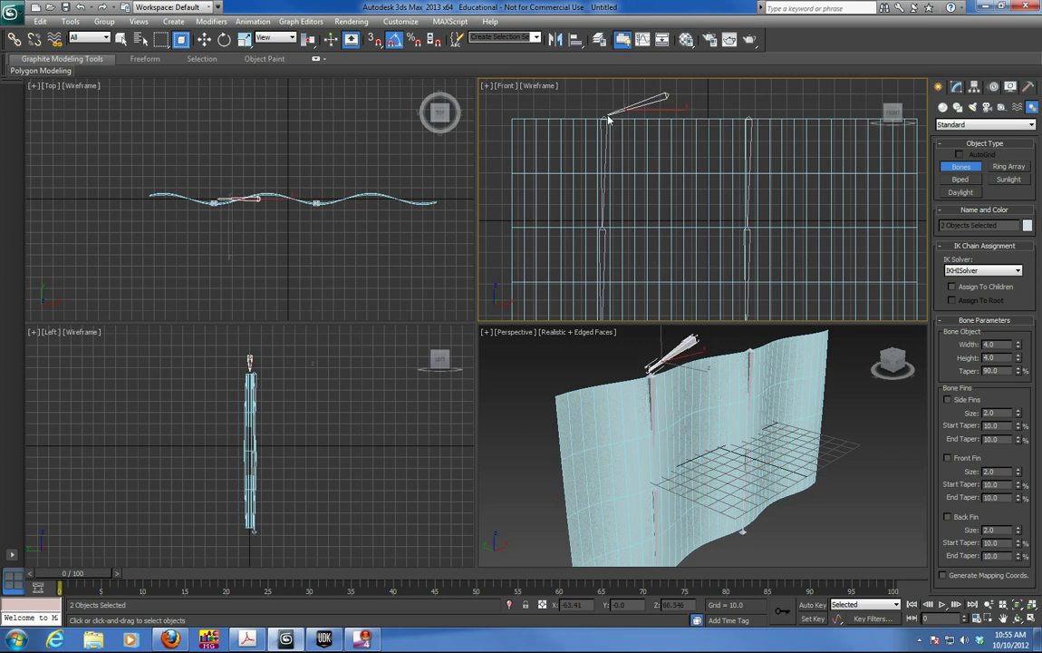
right_click(604, 91)
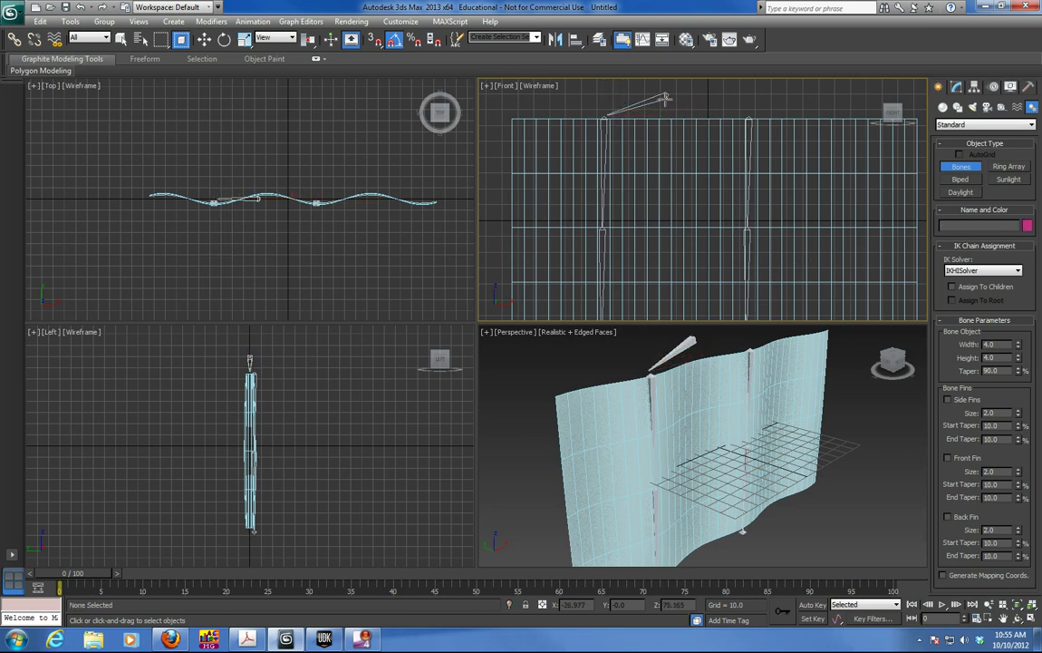
click(673, 95)
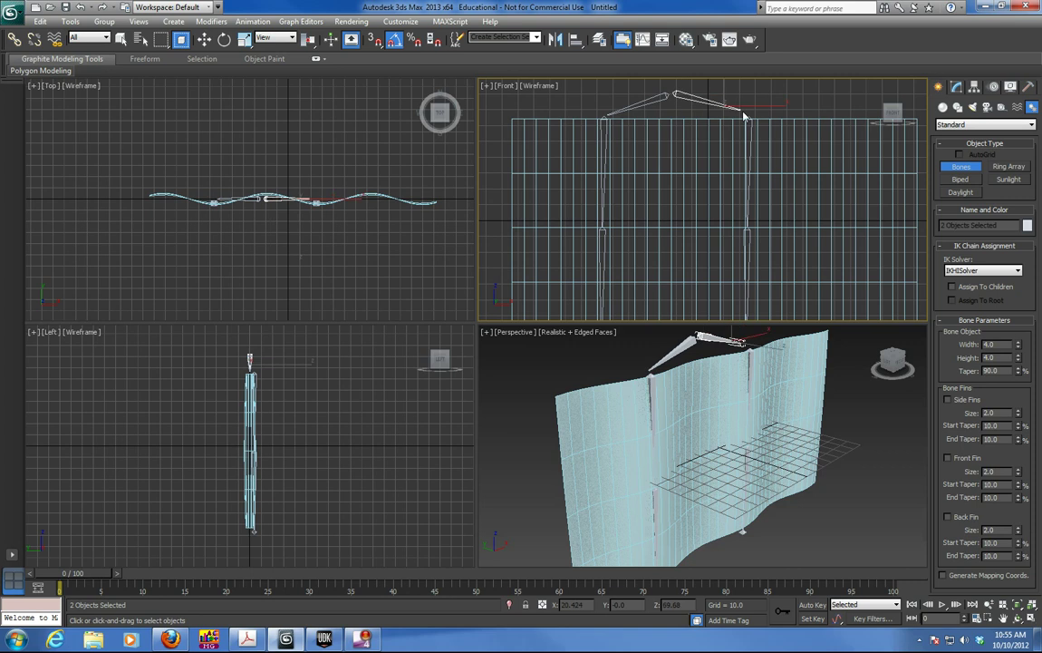
click(745, 114)
right_click(749, 117)
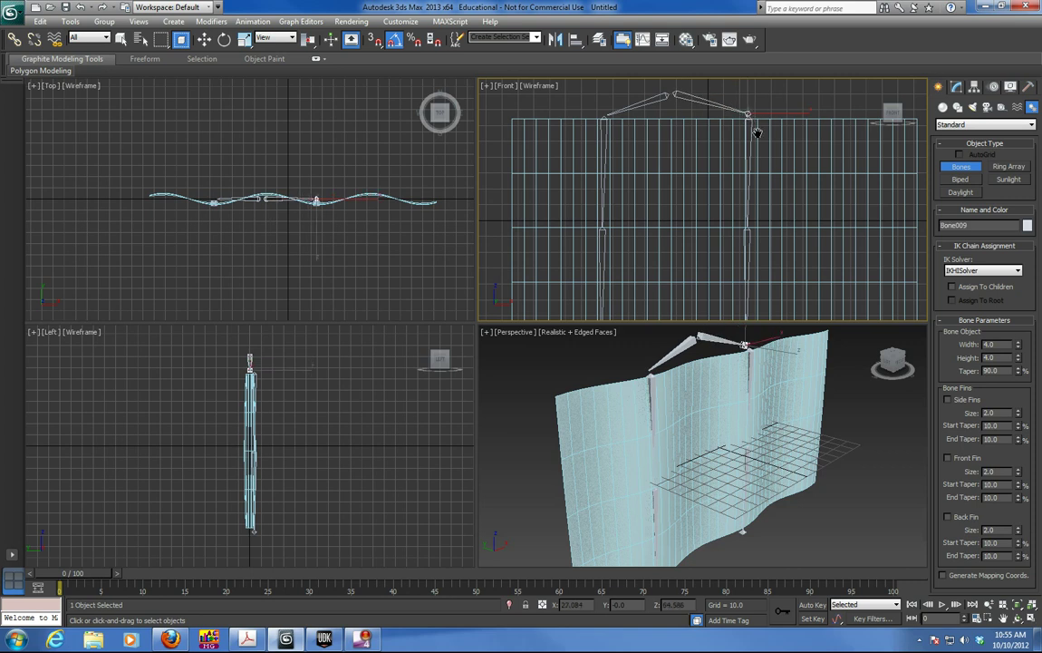
scroll(757, 145, down, 3)
Add a short vertical bone rising from the diagonals' junction
click(686, 113)
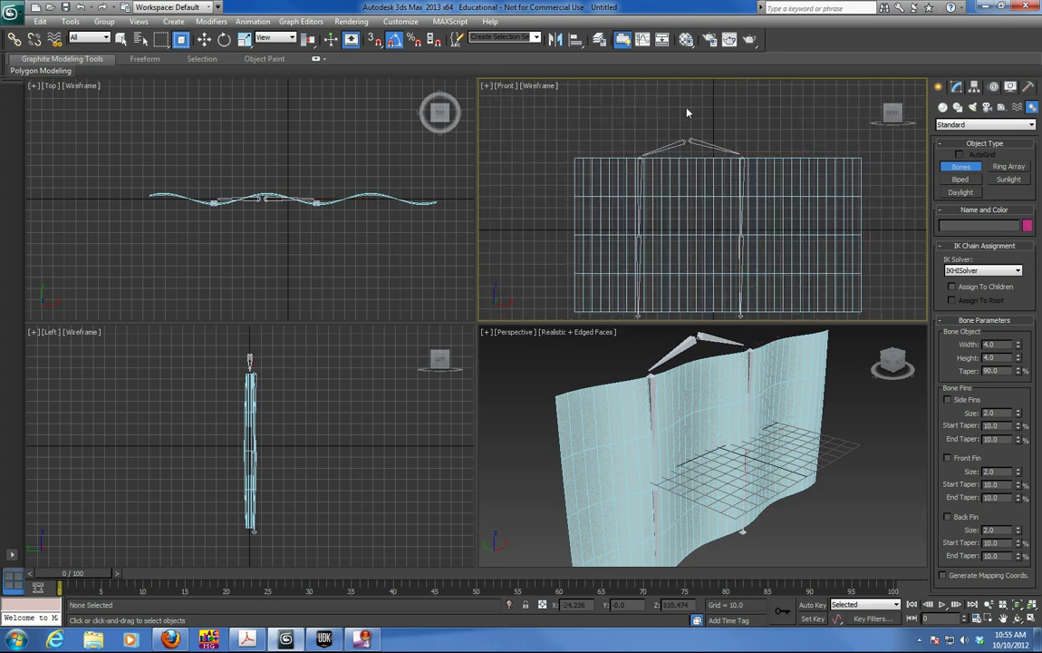
click(686, 141)
right_click(687, 140)
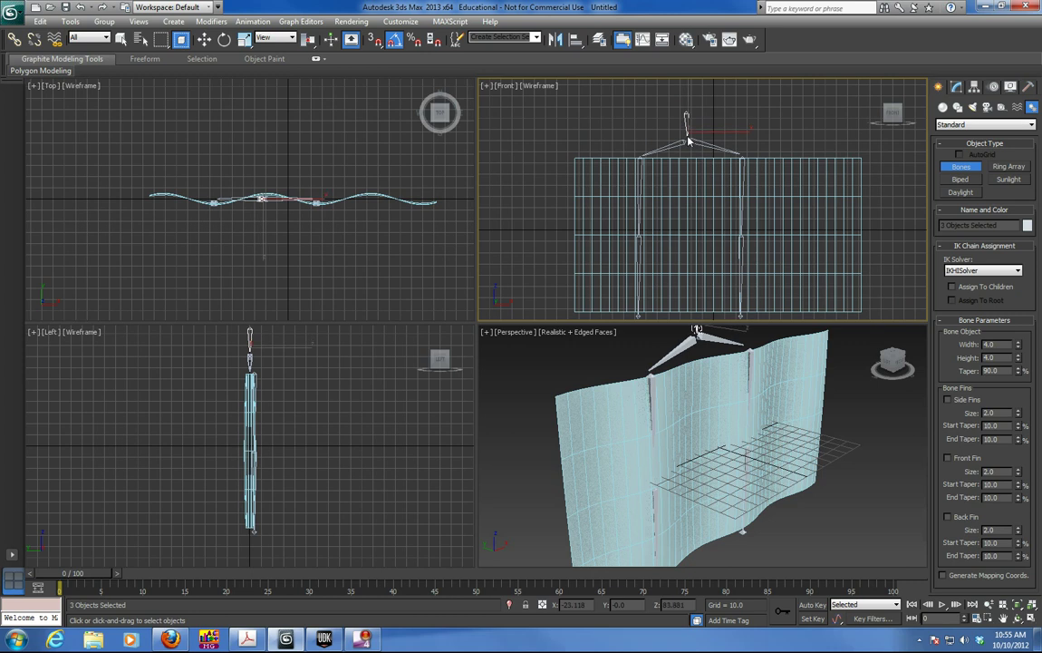
click(687, 136)
right_click(729, 143)
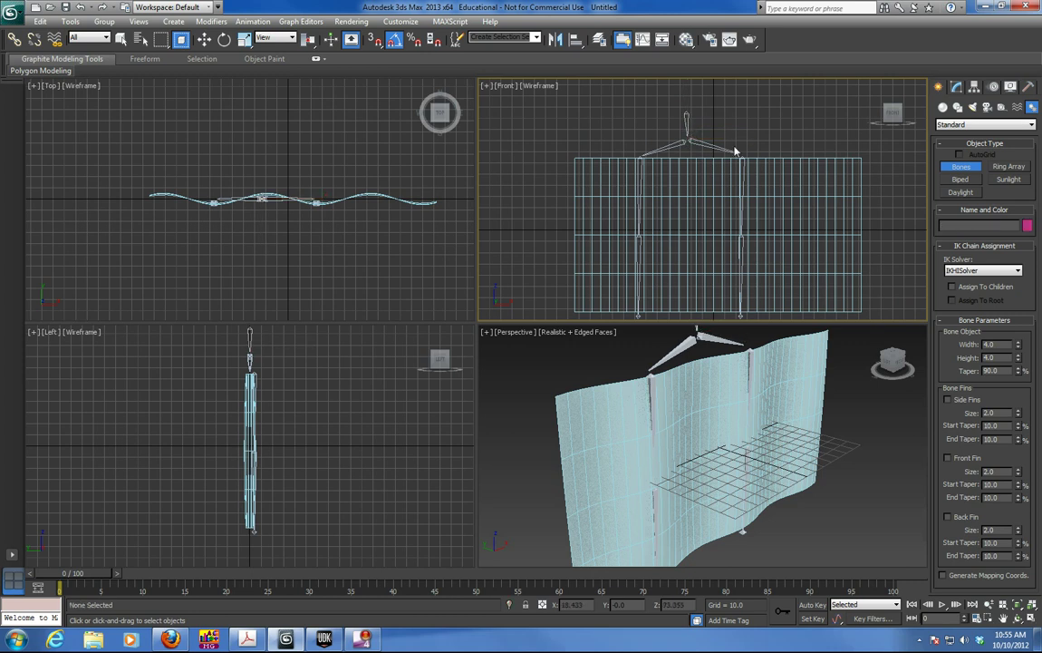
scroll(733, 143, up, 2)
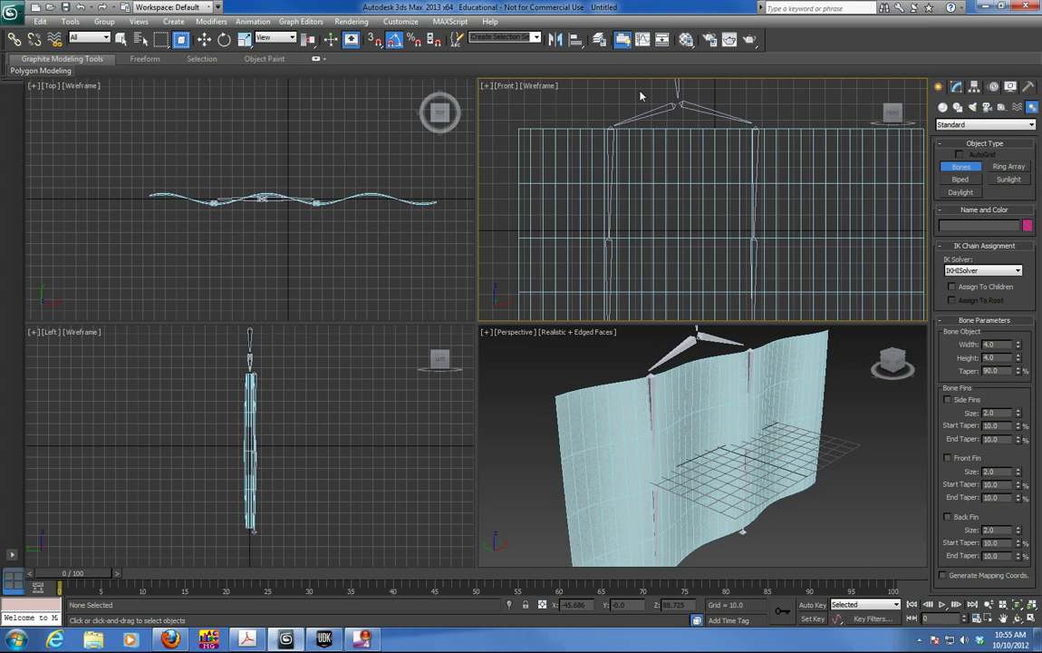
scroll(619, 145, down, 2)
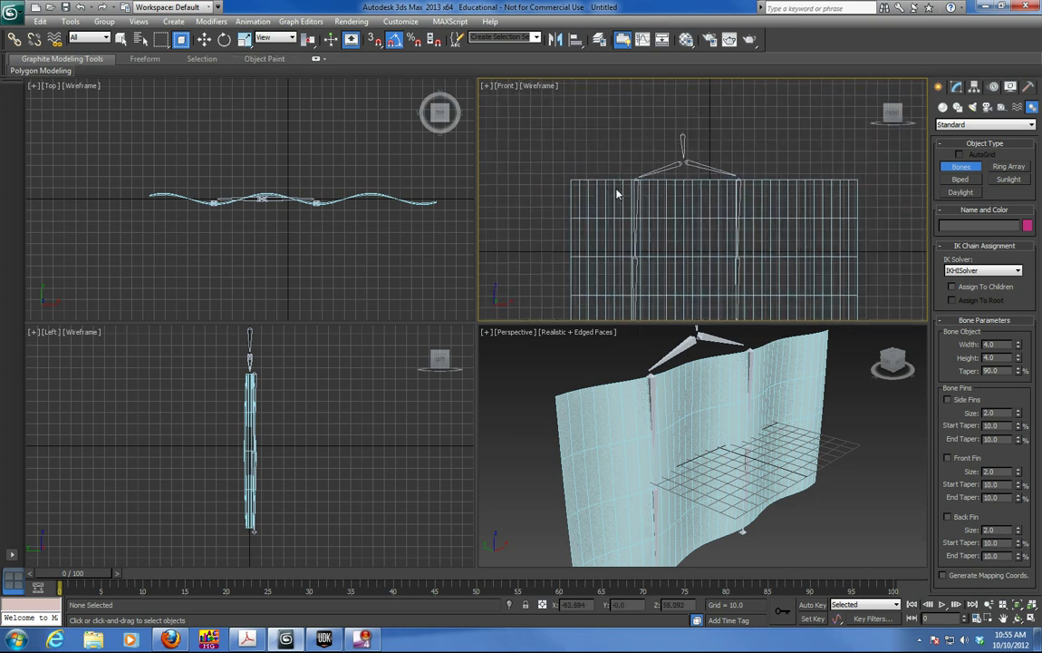
click(204, 39)
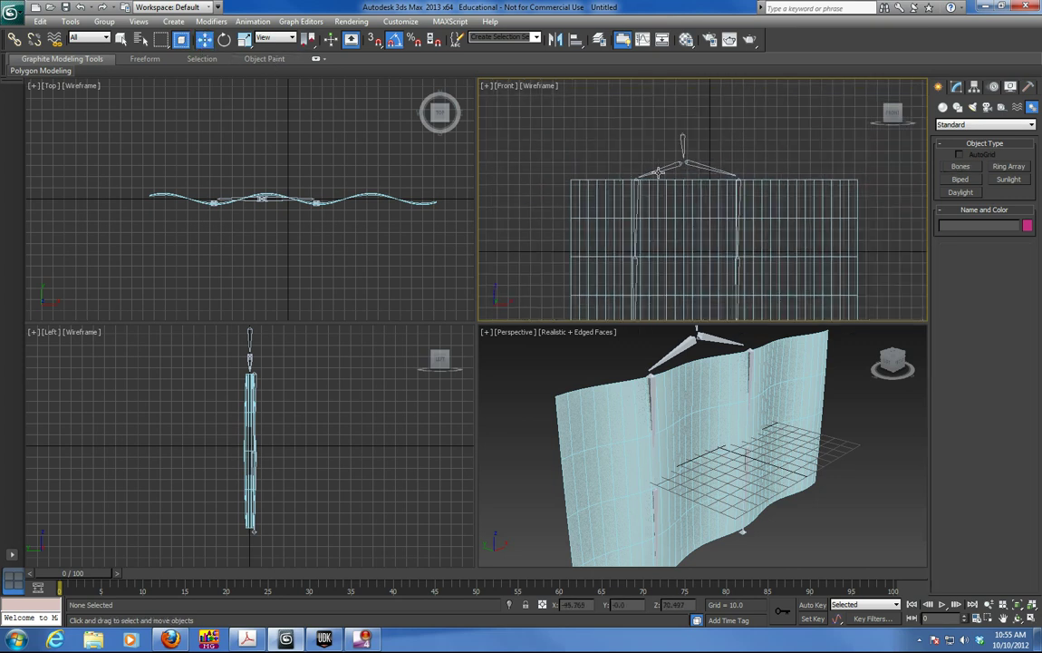
scroll(660, 172, up, 2)
scroll(660, 172, up, 2)
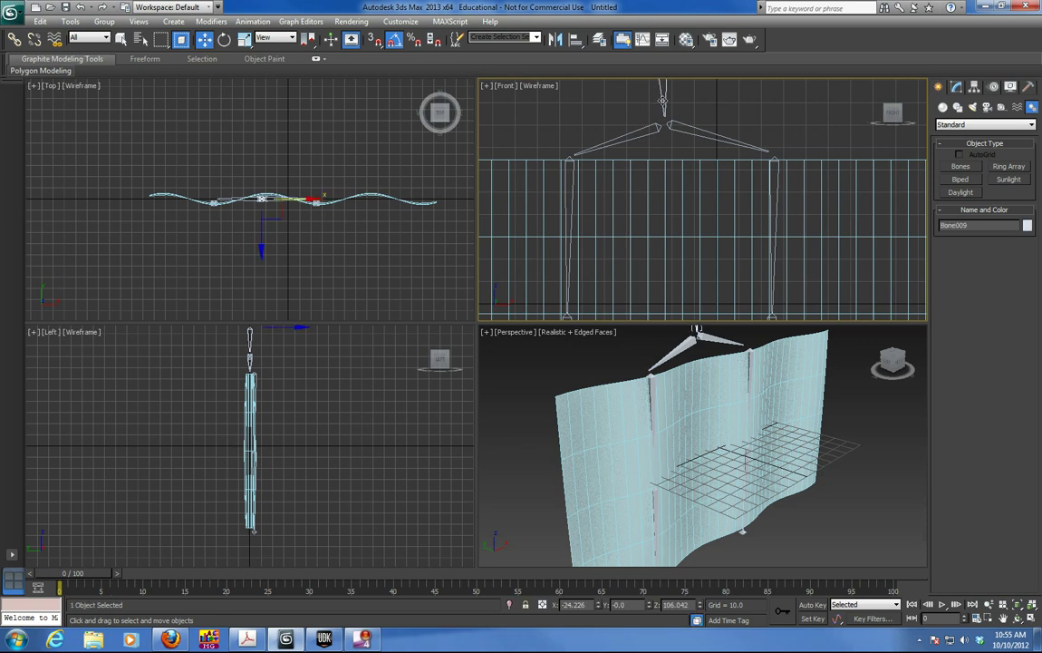
Rename Bone009 to Bone_curtain and link both chain tops to the diagonals, diagonals to it
click(956, 86)
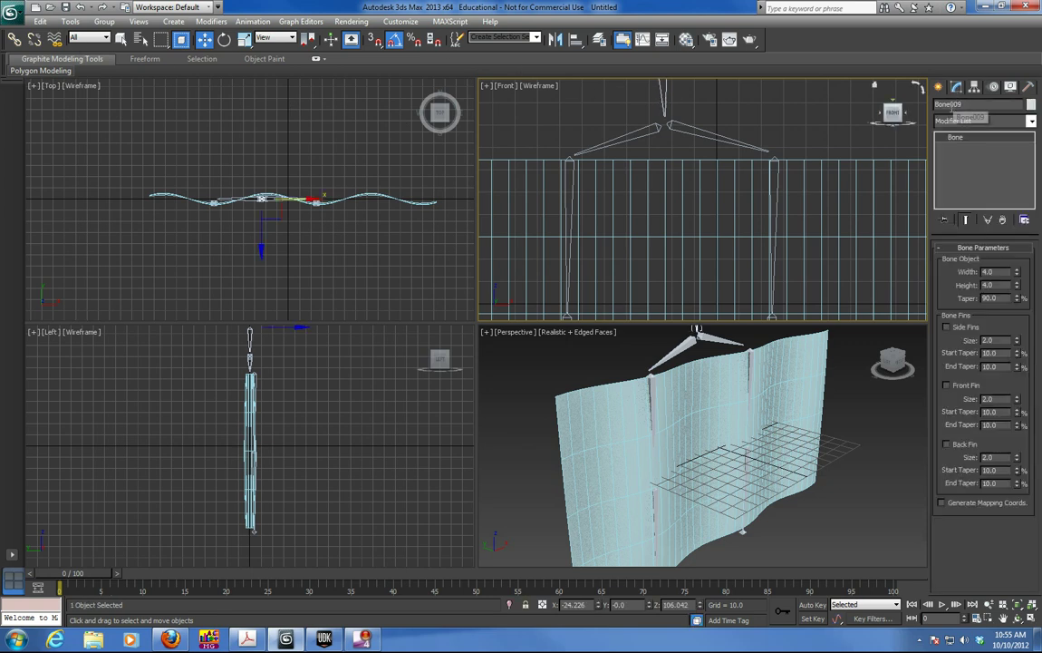
mouse_move(971, 104)
mouse_down()
mouse_move(937, 107)
mouse_move(955, 107)
mouse_up()
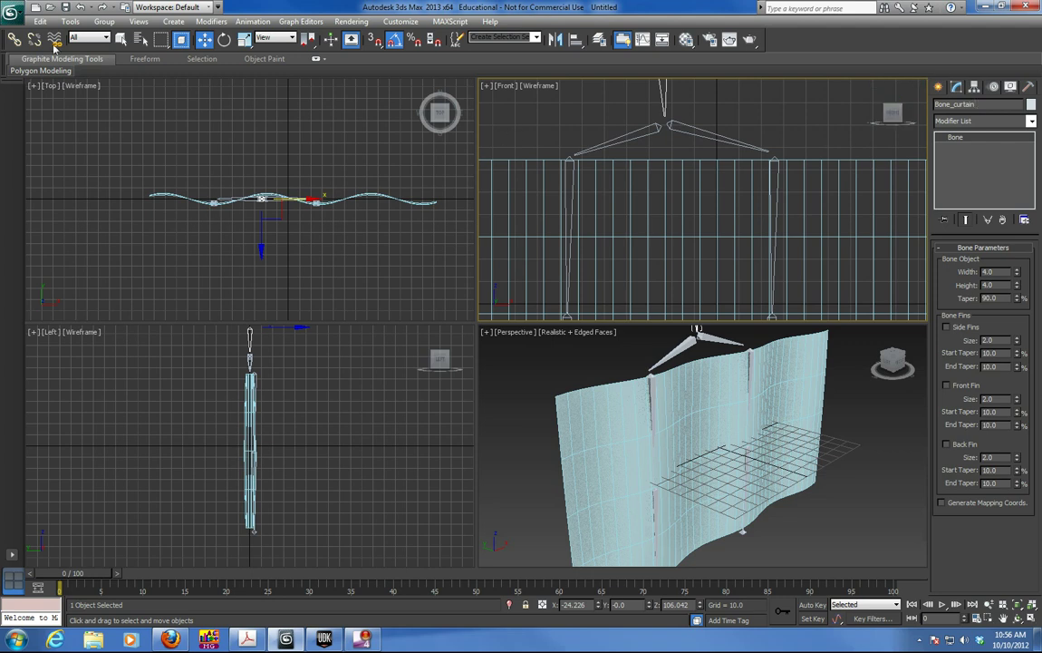
click(15, 39)
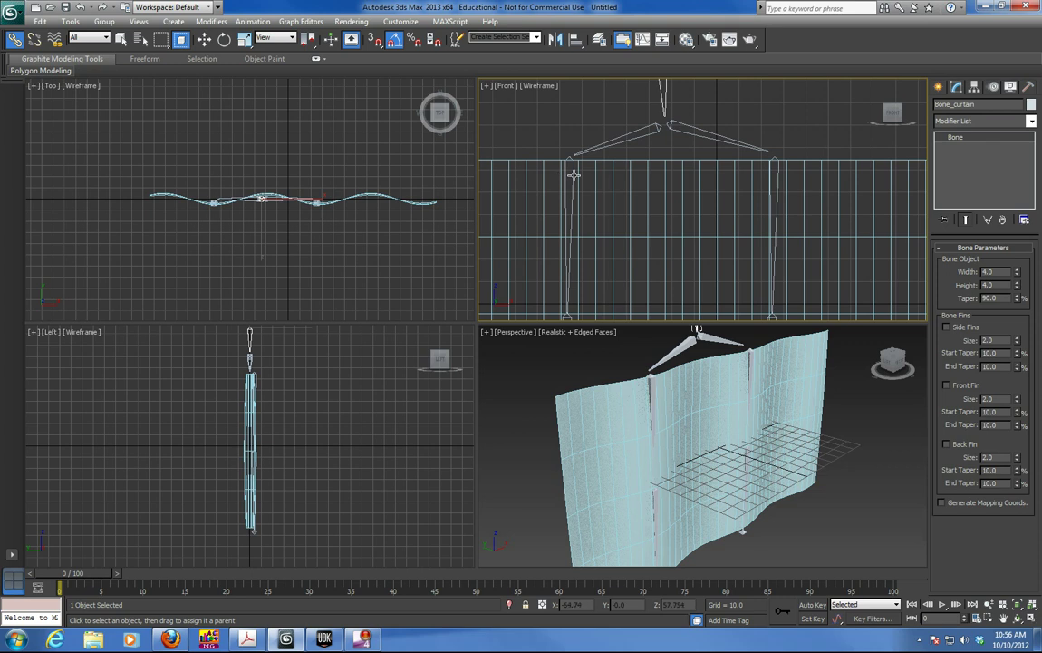
drag(570, 163, 618, 137)
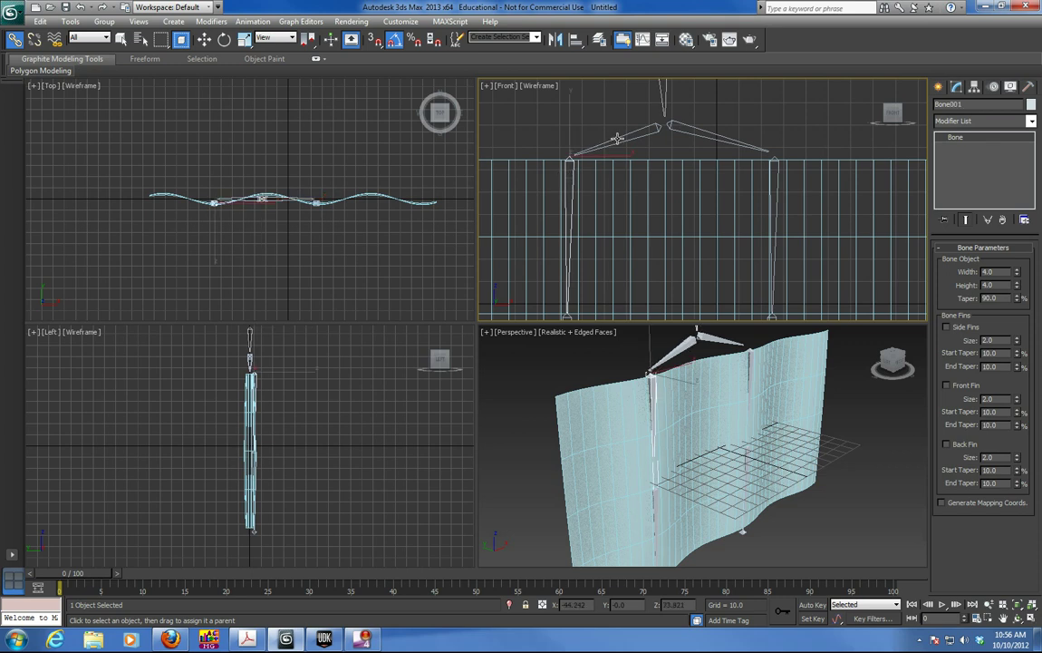
drag(776, 156, 731, 139)
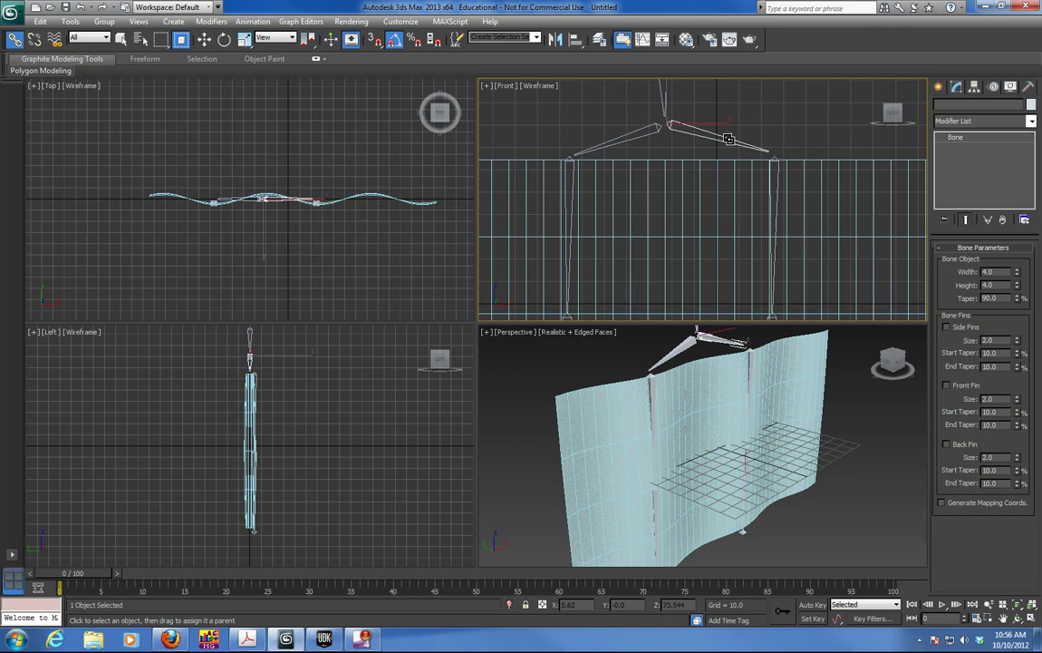
drag(673, 119, 667, 102)
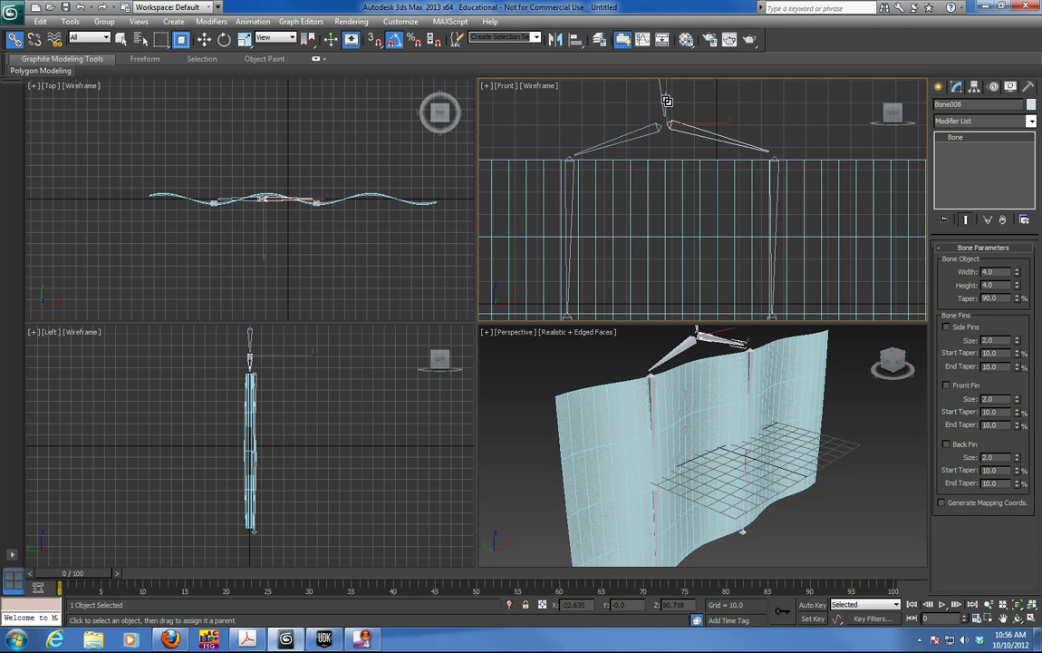
scroll(679, 117, down, 4)
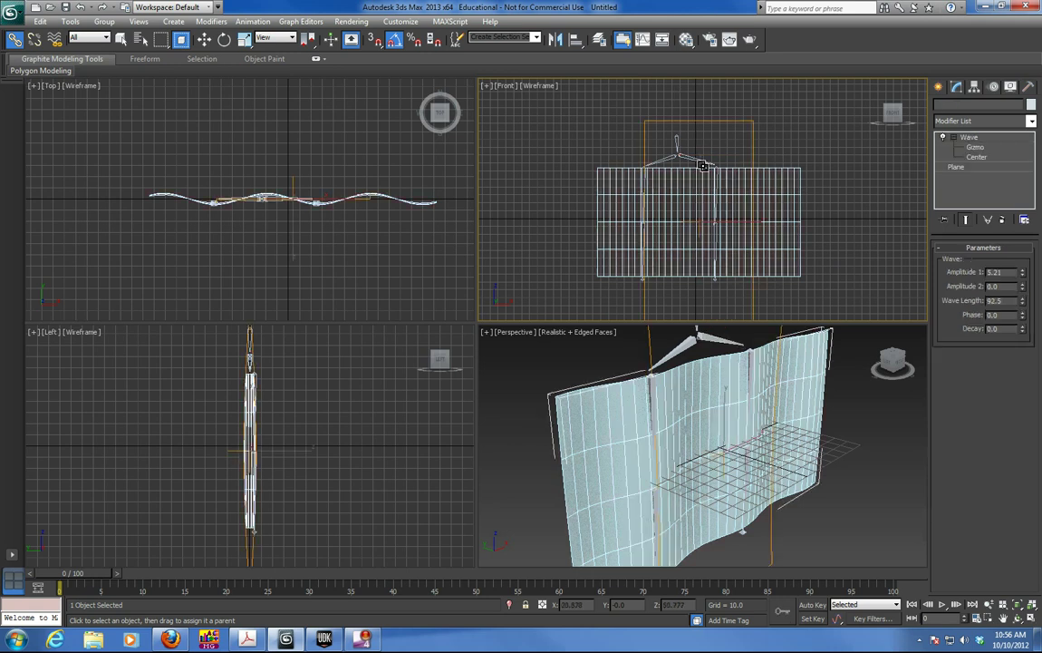
click(686, 167)
click(698, 160)
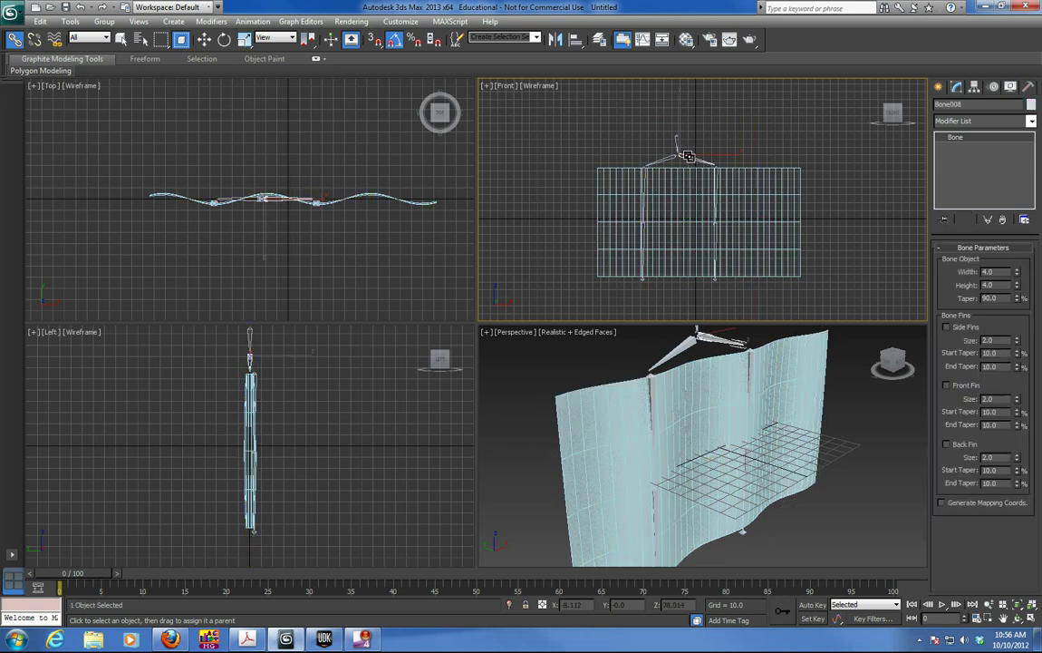
Save the rigged scene under the file name 'curtain' in the scenes folder
click(700, 161)
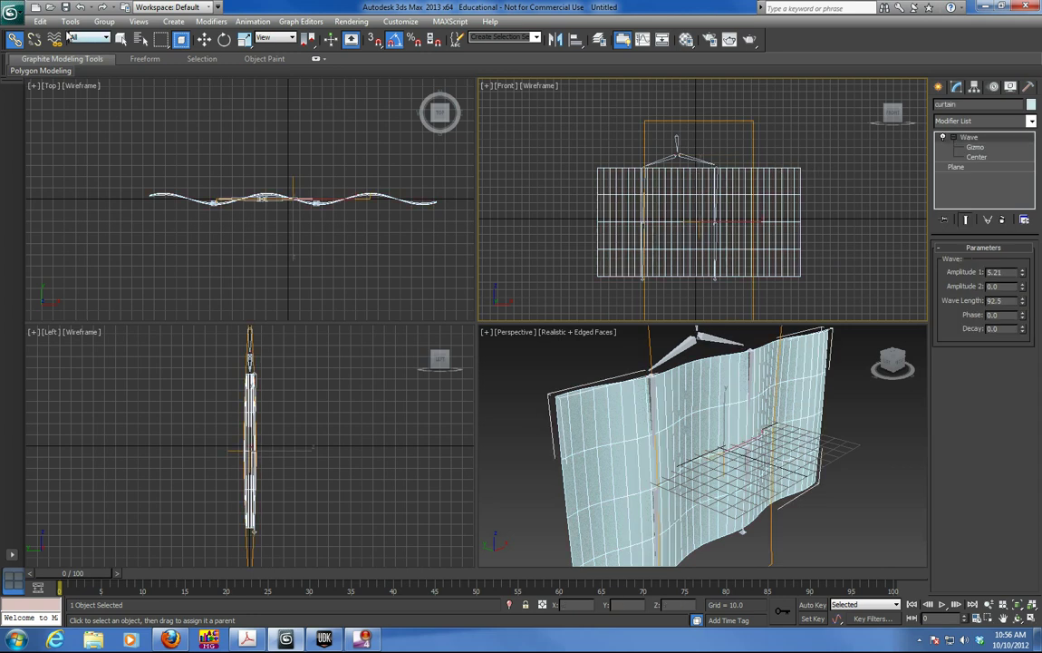
click(13, 13)
click(42, 149)
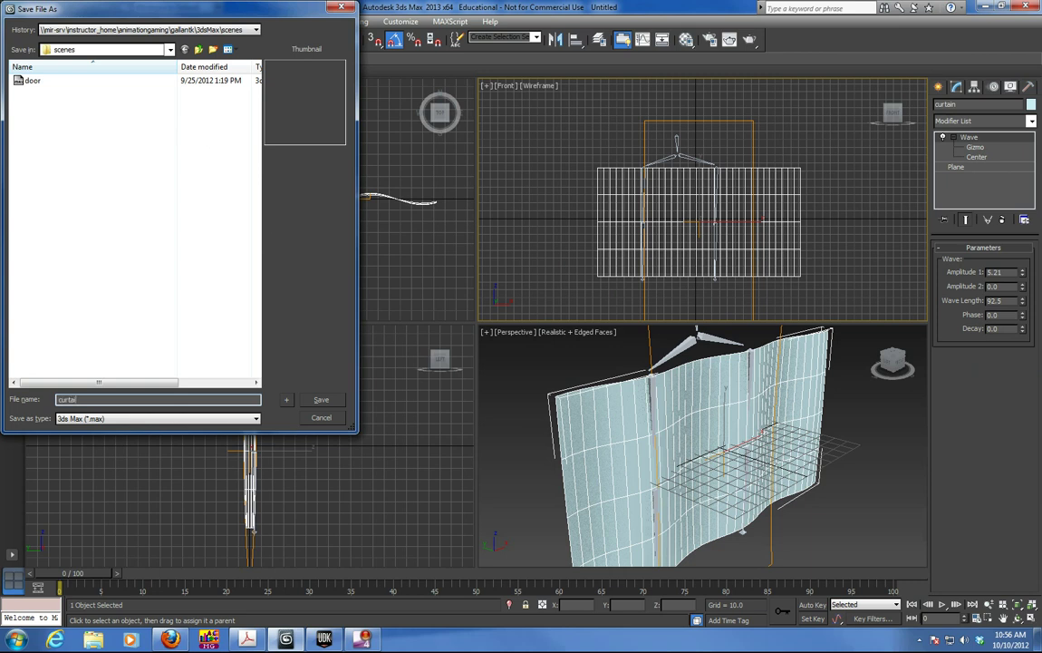
key(Return)
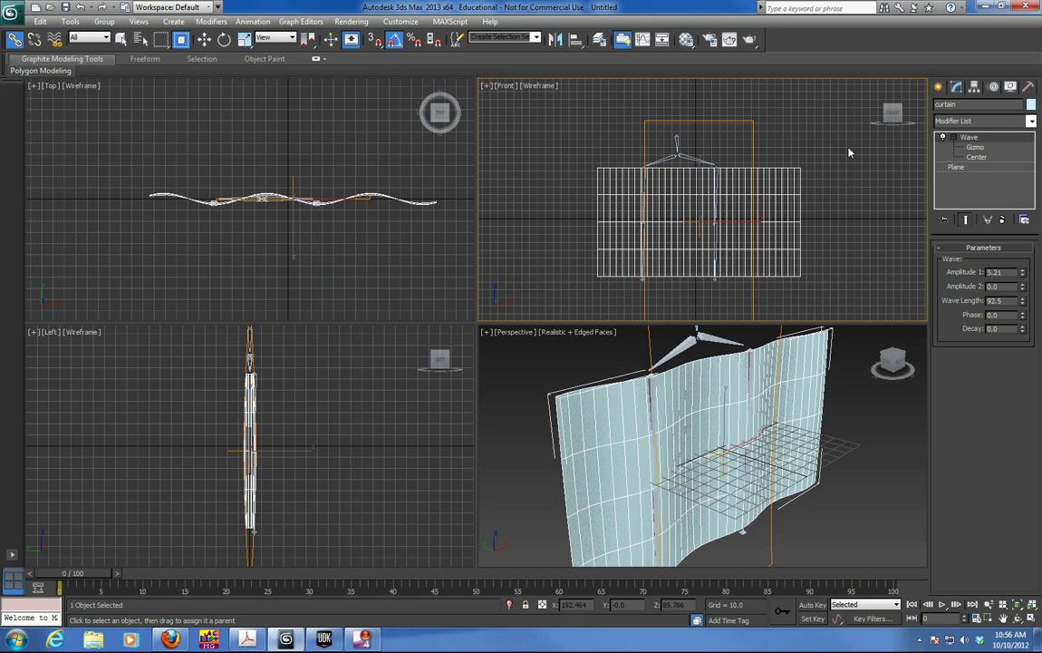
Convert the waved curtain to an Editable Poly, collapsing its Wave modifier into the mesh
right_click(966, 140)
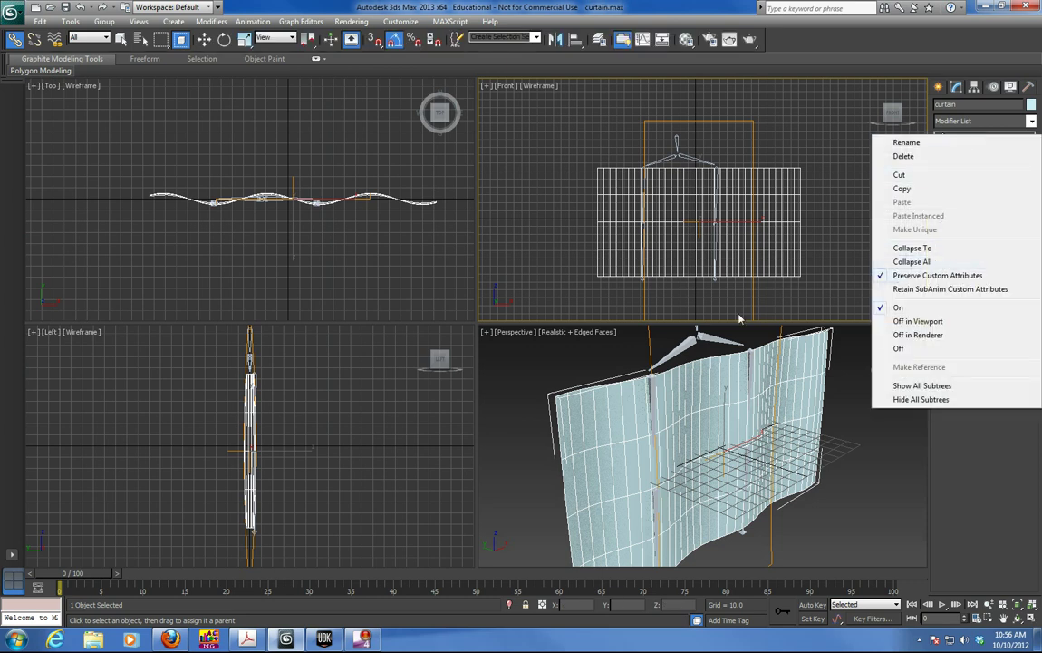
click(659, 195)
right_click(793, 258)
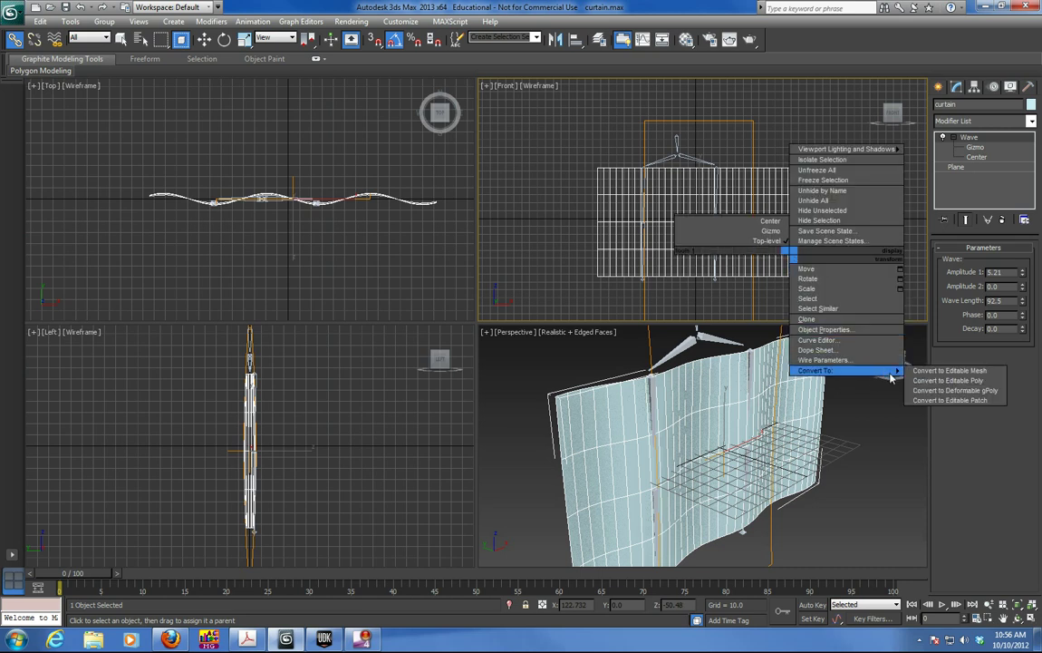
mouse_move(879, 371)
click(943, 377)
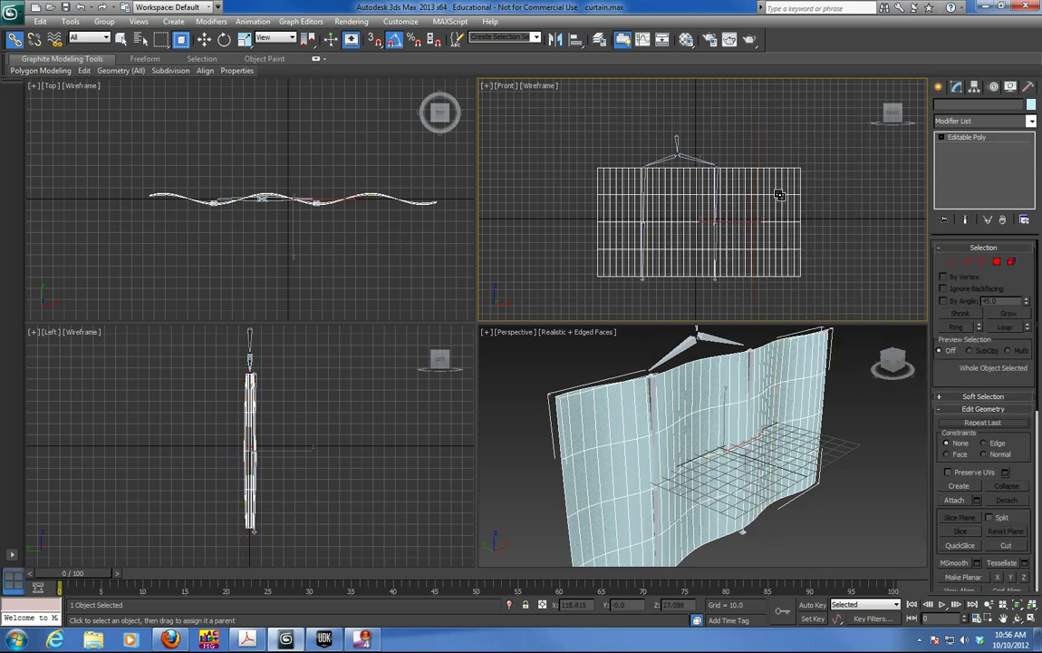
Add a Skin modifier to the curtain with Bone_curtain and Bone001 through Bone008 as bones
click(1031, 121)
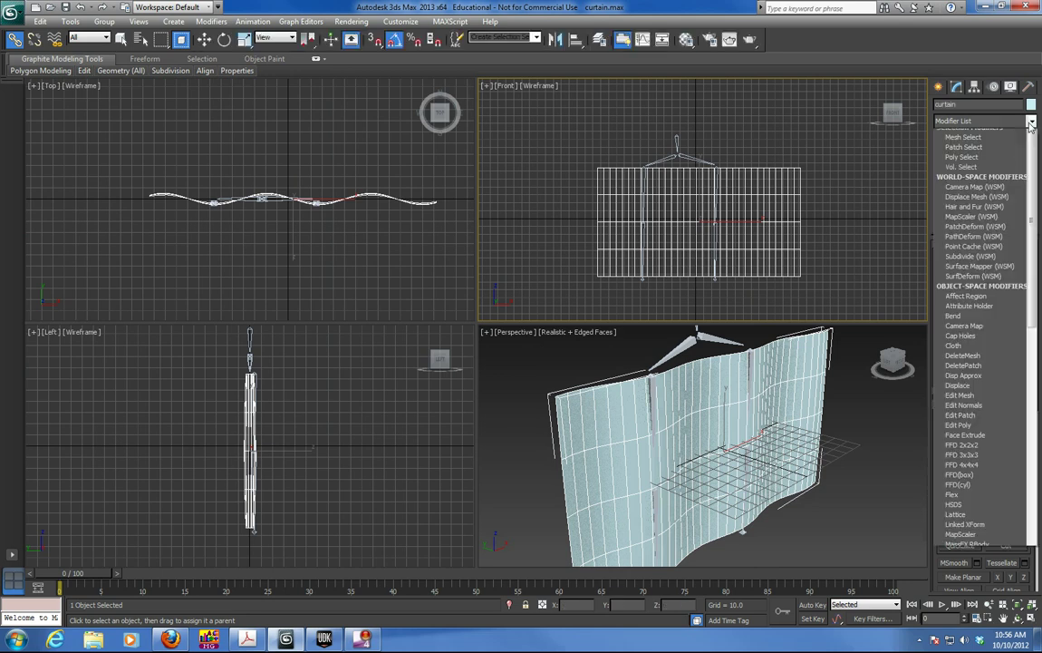
scroll(1035, 322, down, 3)
scroll(1035, 322, down, 10)
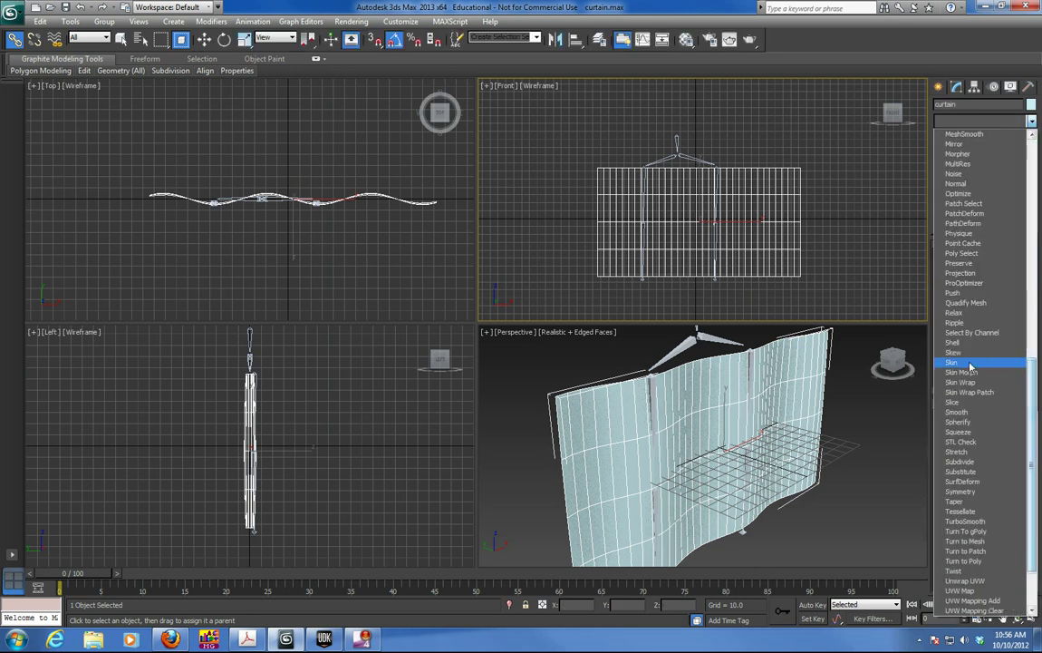
click(968, 361)
click(979, 379)
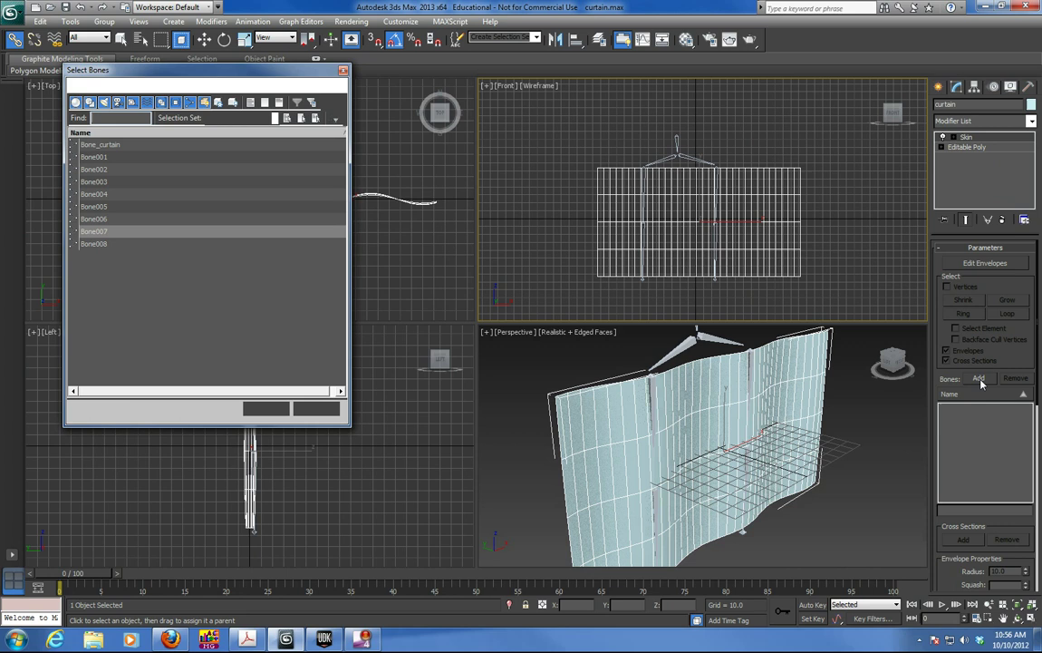
click(91, 145)
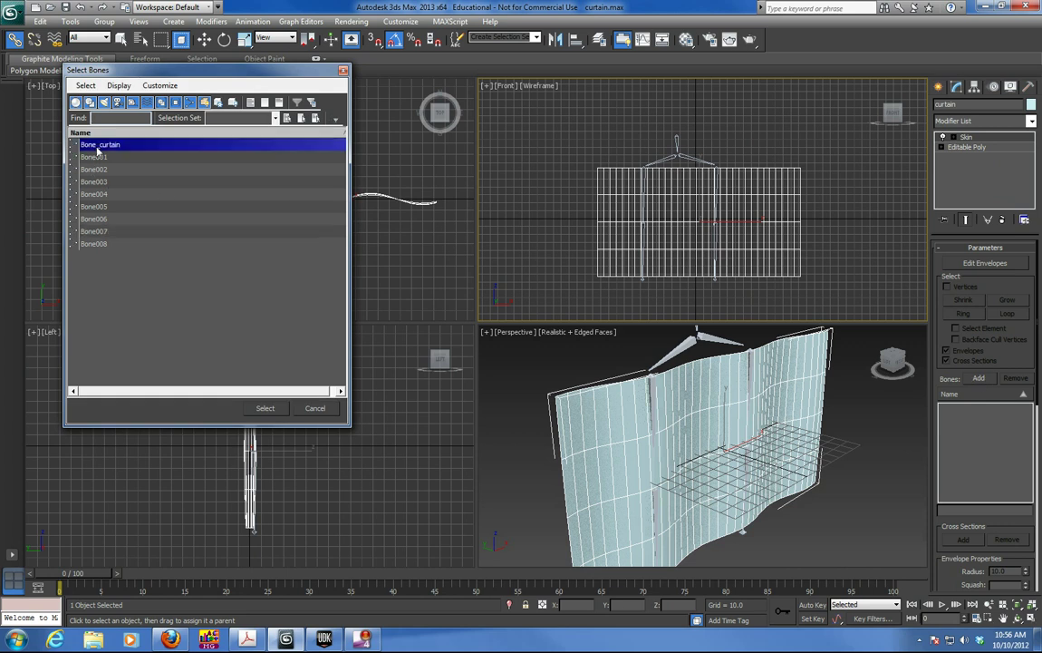
shift+click(100, 243)
click(264, 408)
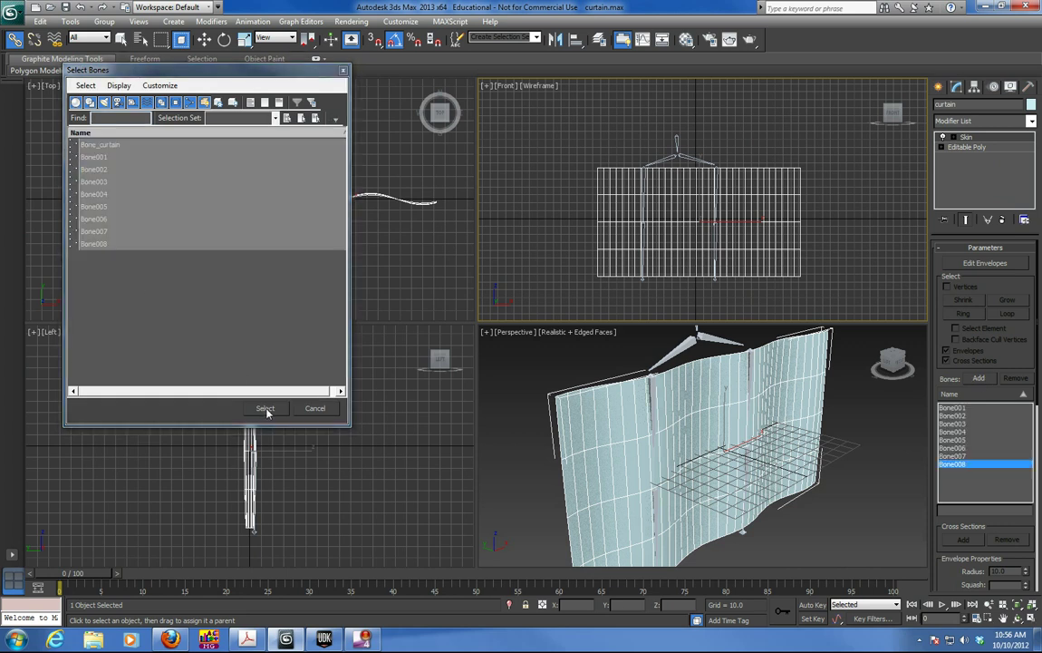
Turn on envelope editing and view the Bone_curtain and Bone006 envelopes on the curtain
click(986, 262)
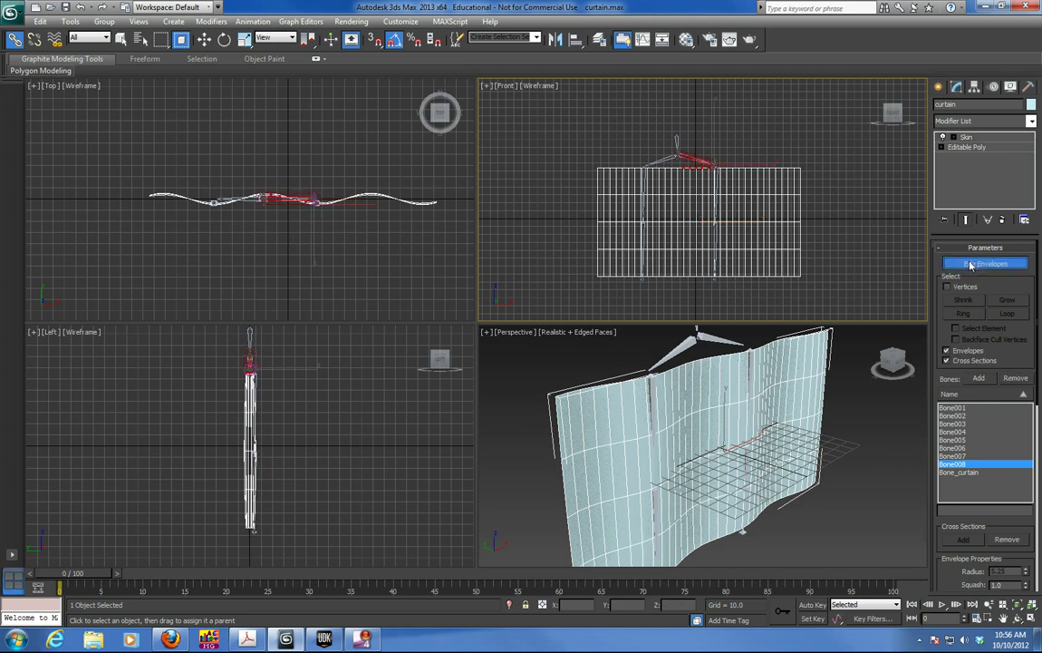
click(958, 473)
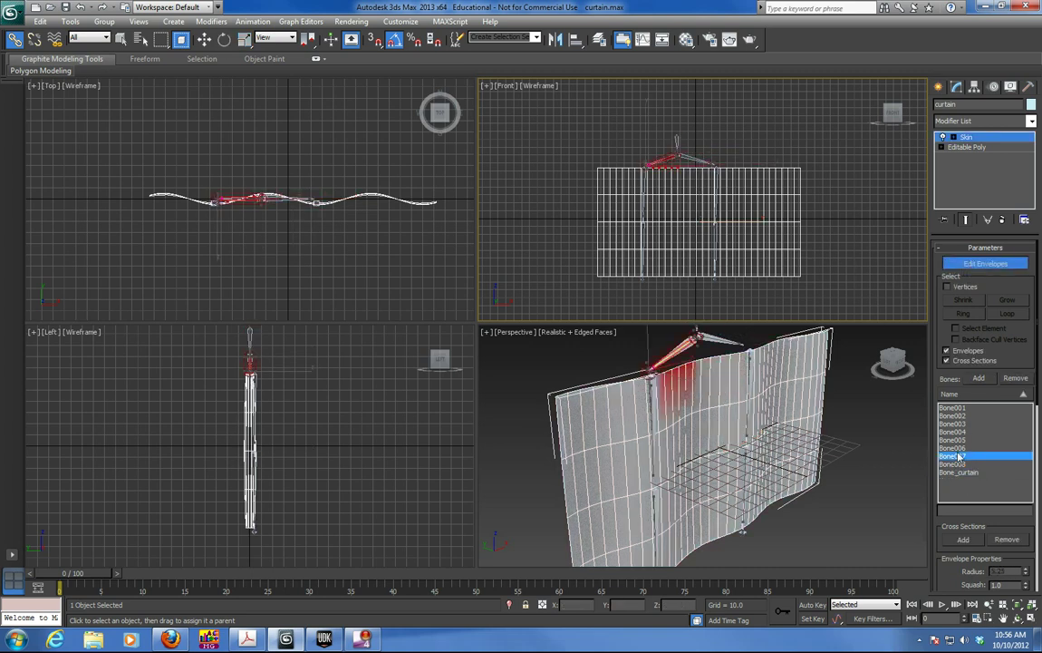
click(951, 447)
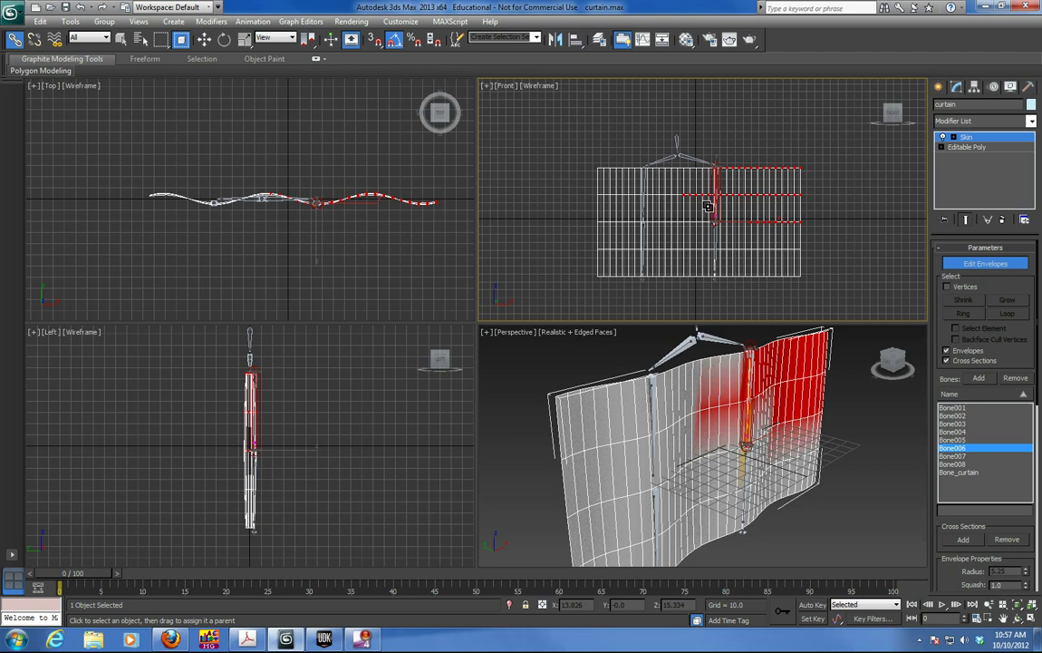
Maximize the viewport, recentre the curtain and switch to Shaded to see weight colours
scroll(706, 214, up, 4)
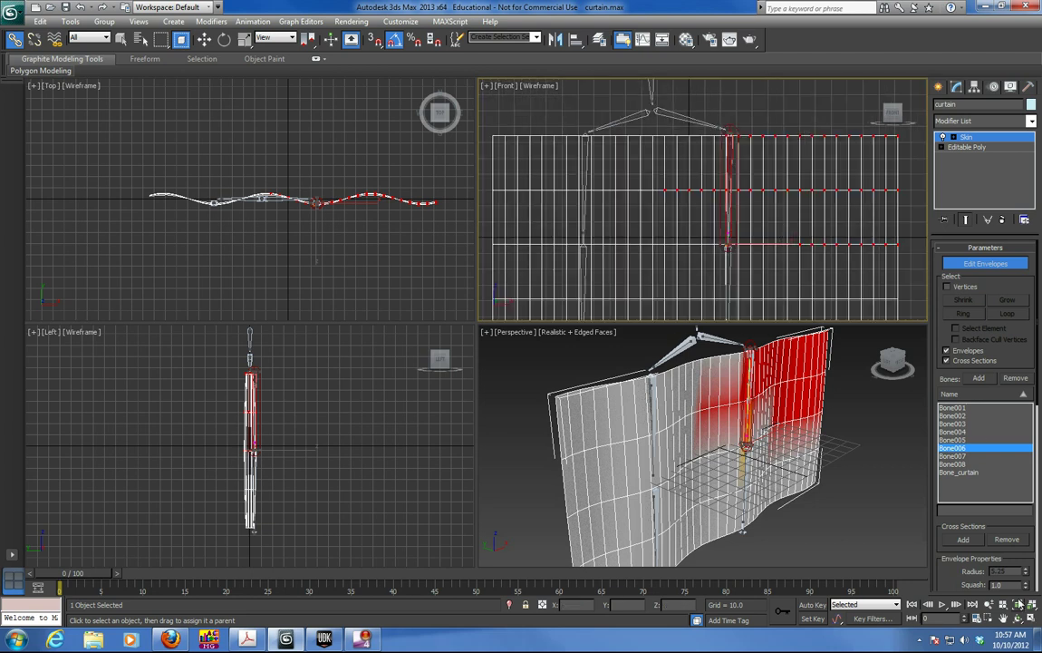
key(alt+w)
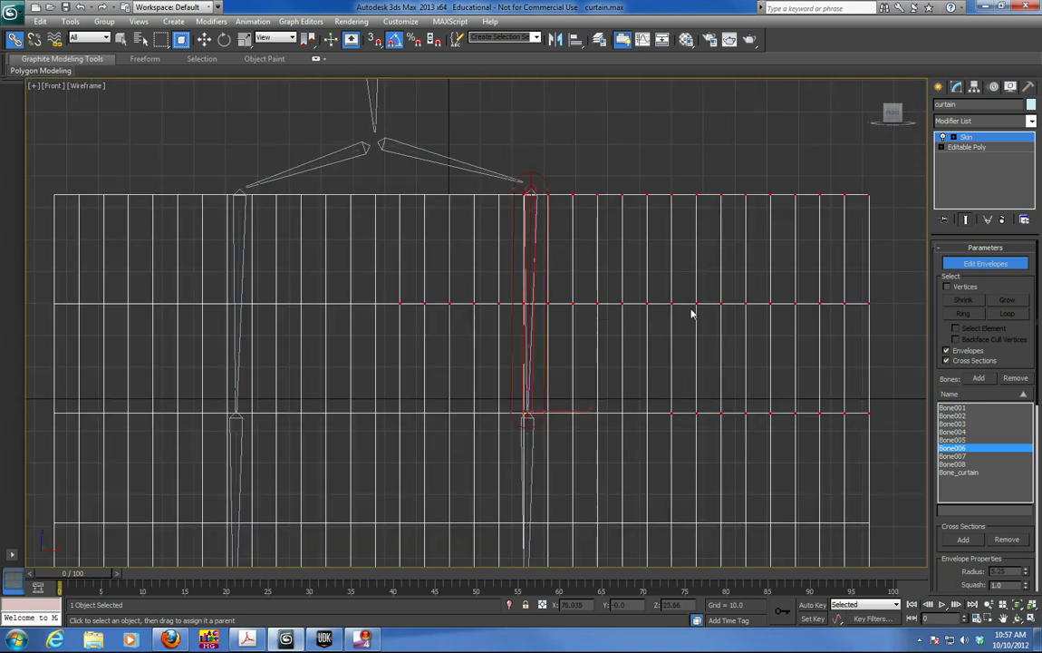
scroll(691, 314, down, 6)
key(p)
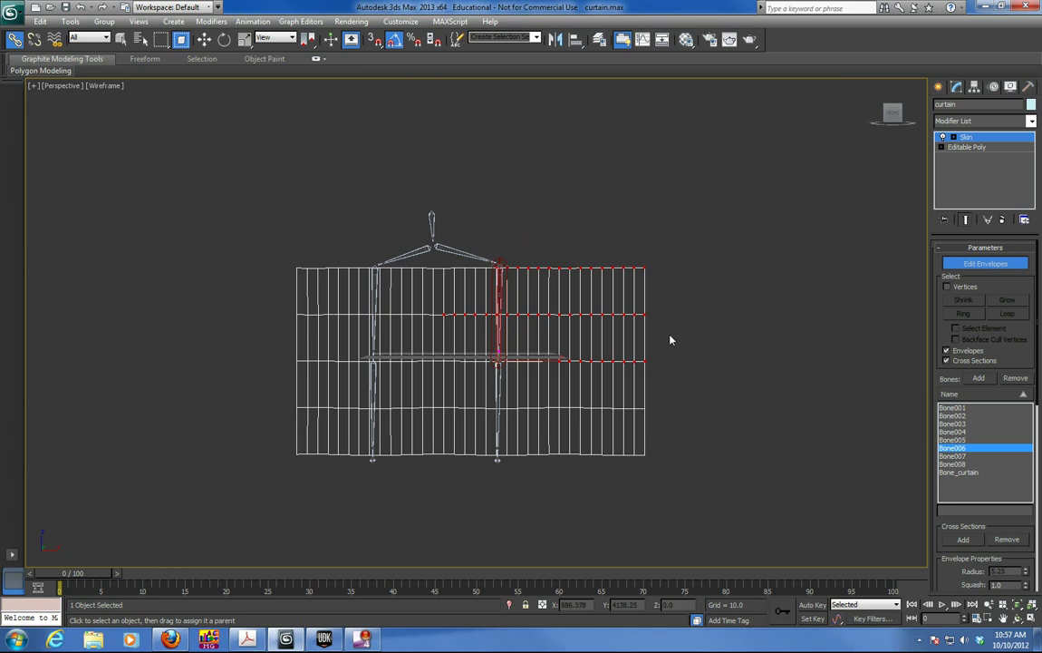
scroll(653, 322, up, 3)
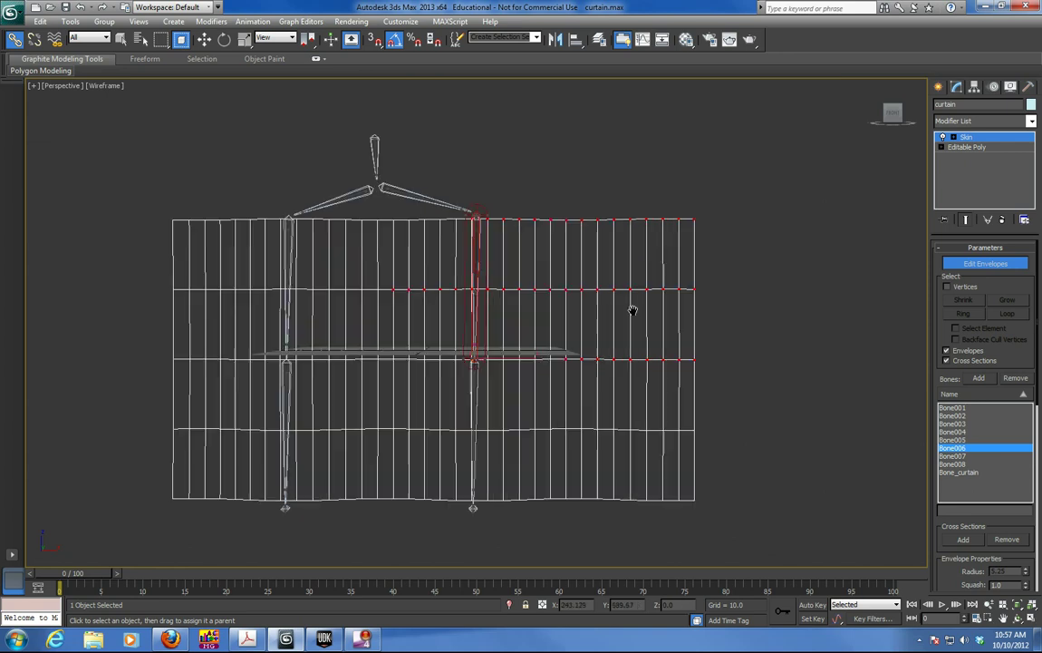
click(106, 87)
click(138, 114)
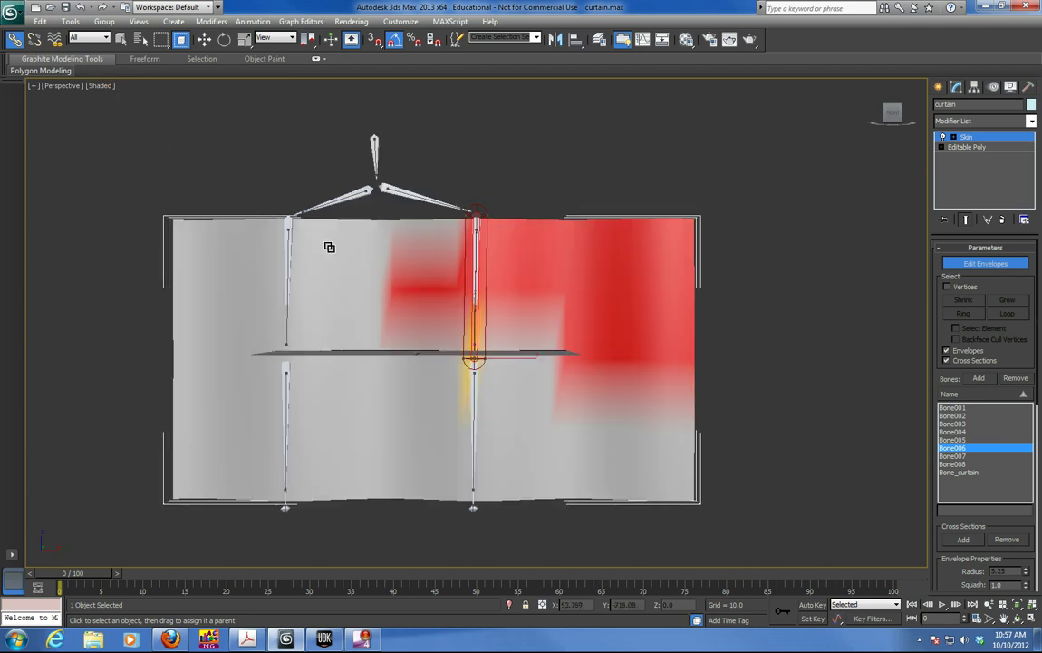
Inspect the influence areas of Bone007, Bone005, Bone002 and Bone003 on the curtain
click(961, 456)
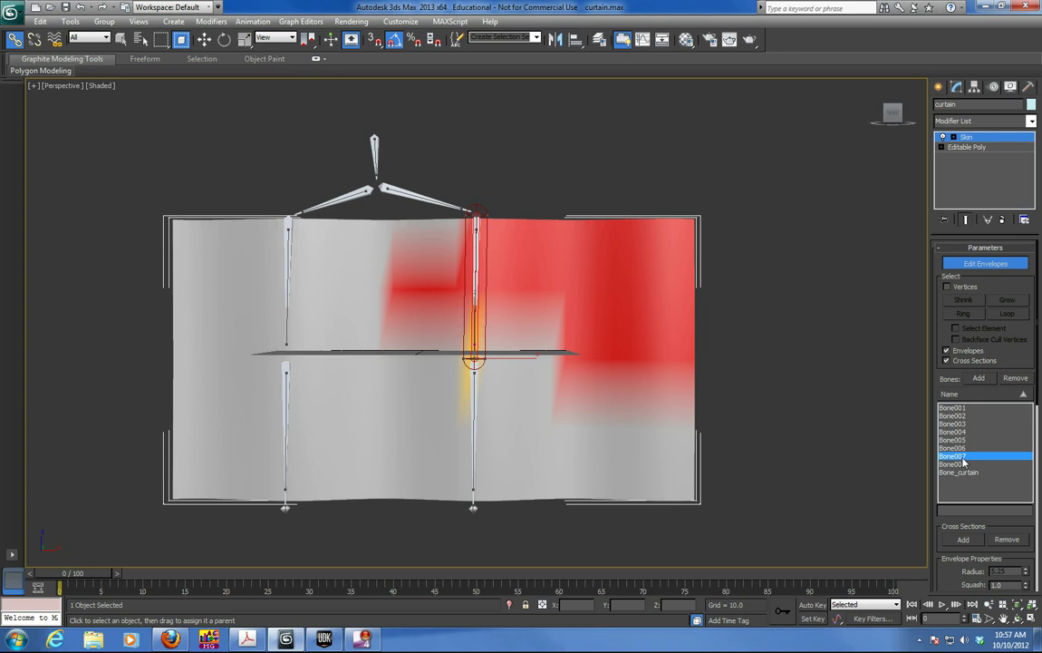
click(953, 439)
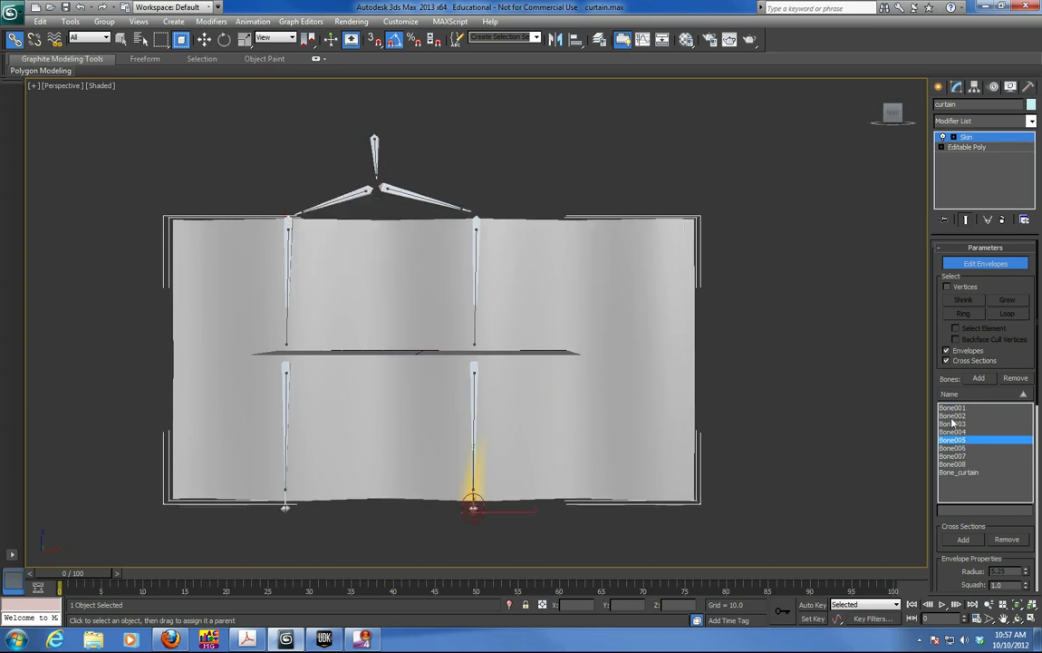
click(952, 415)
click(953, 424)
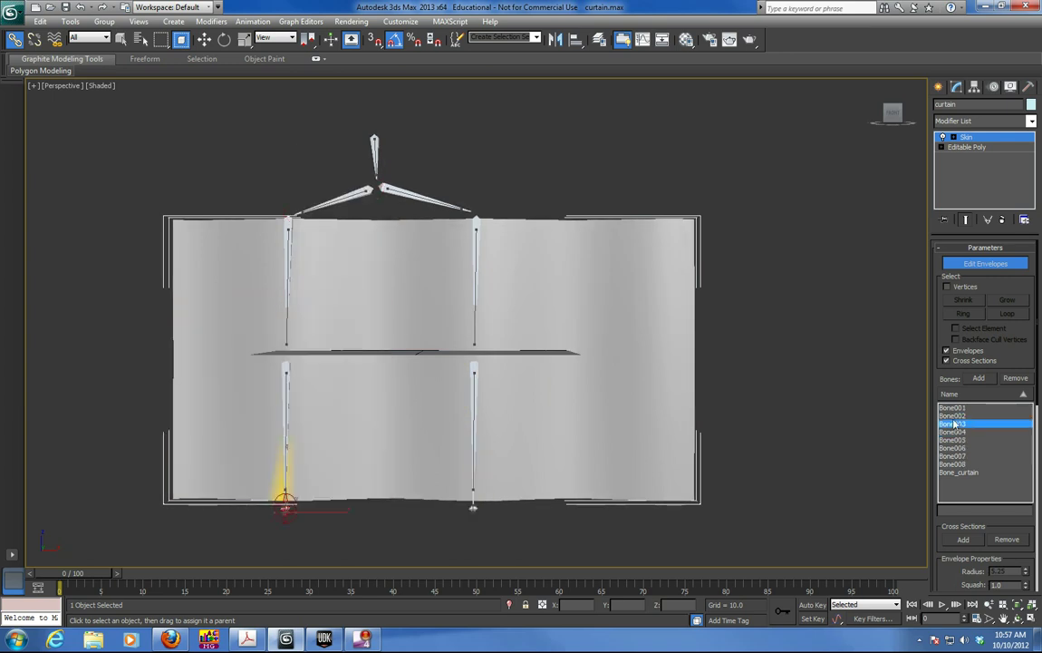
click(954, 416)
click(953, 423)
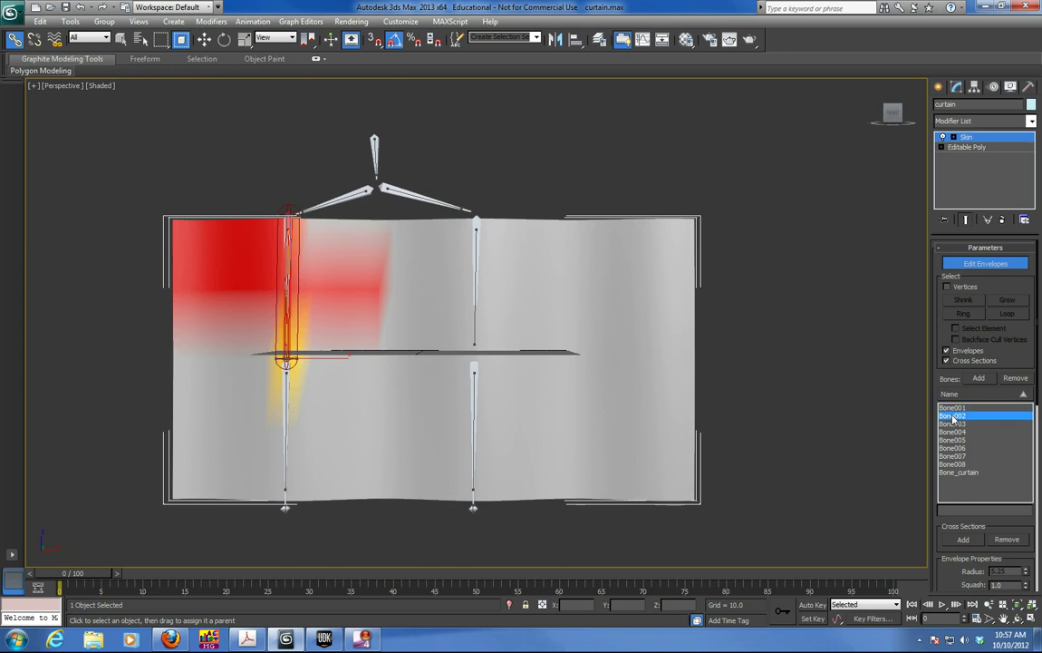
click(954, 416)
click(954, 424)
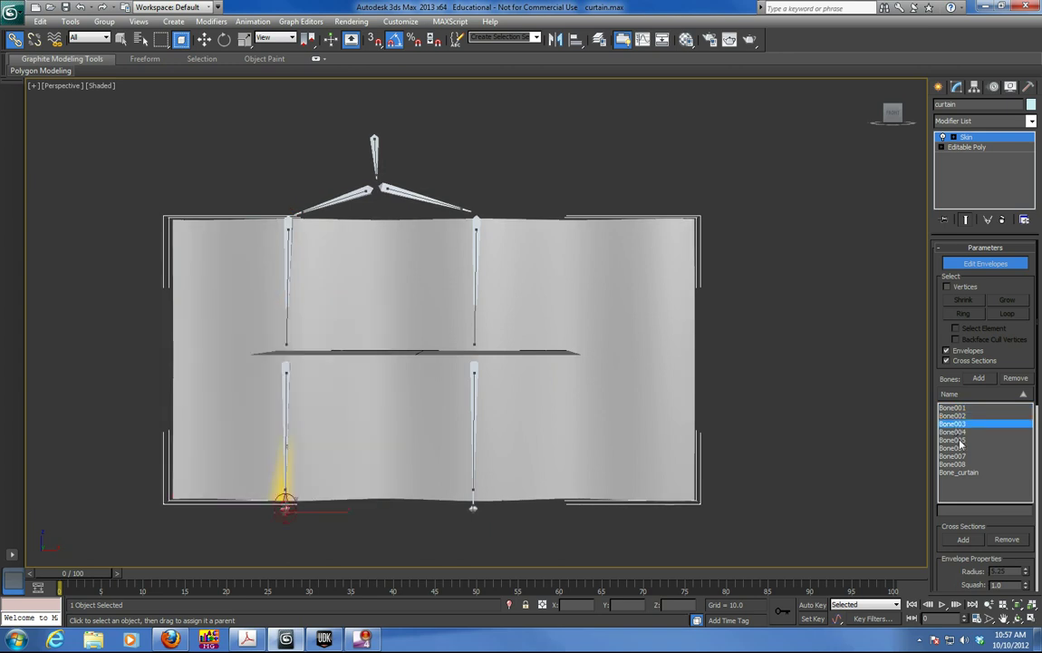
Inspect the influence areas of Bone006, Bone007 and Bone008 on the curtain
click(957, 448)
click(959, 456)
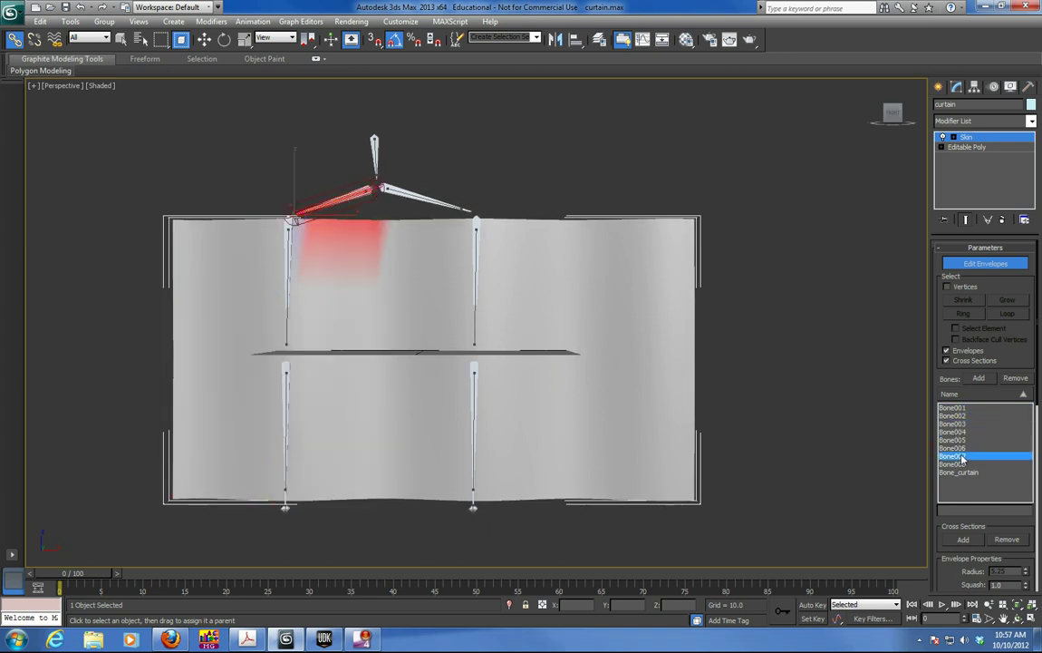
key(Up)
key(Up)
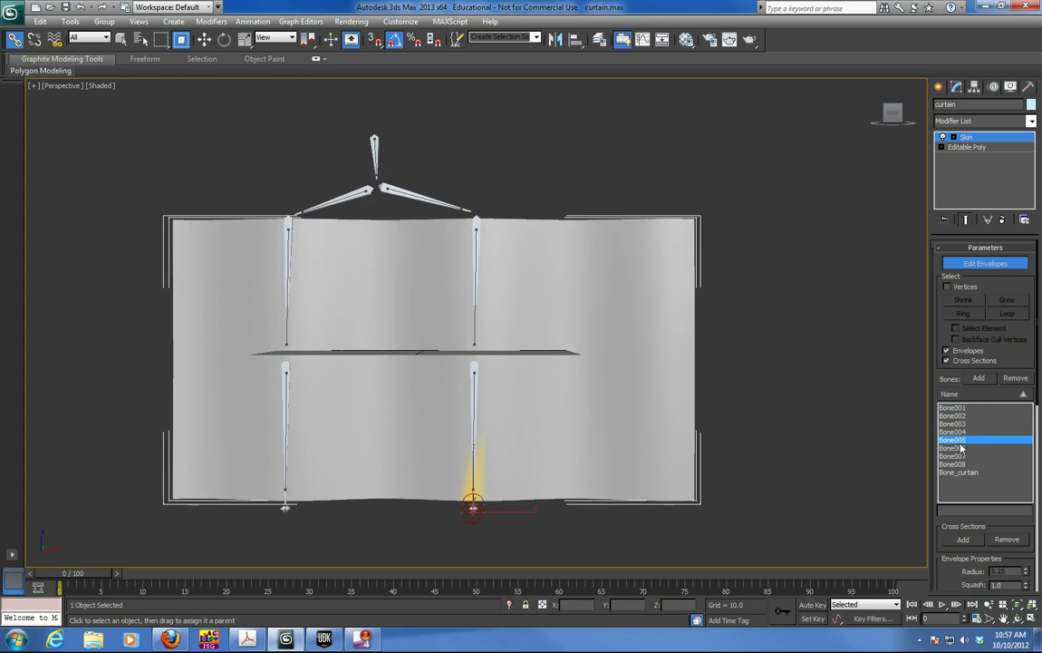
key(Down)
click(961, 456)
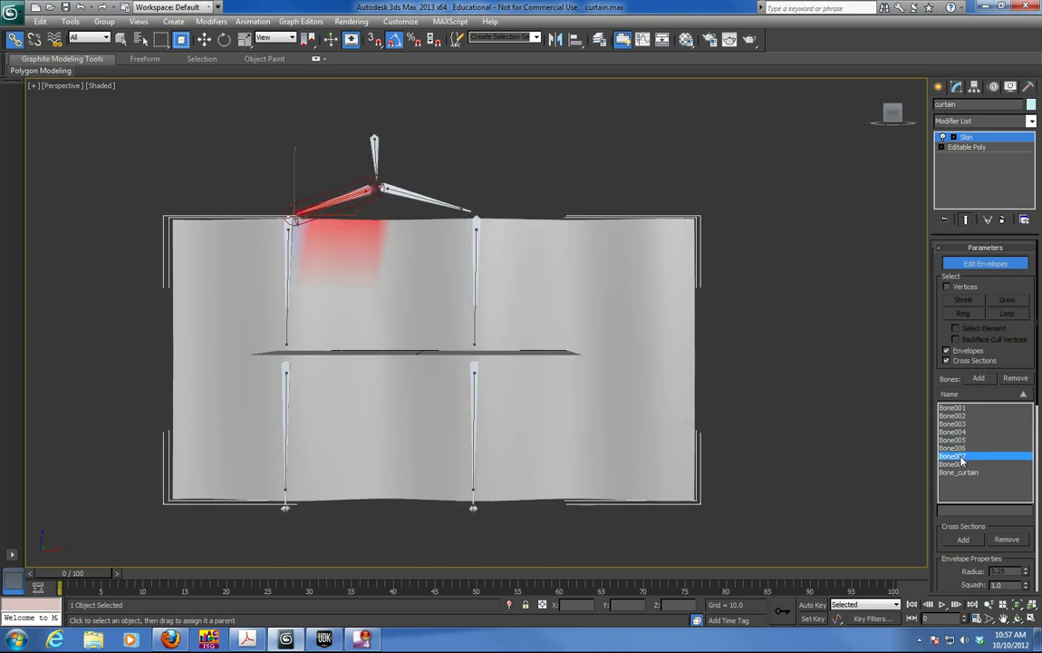
click(961, 464)
click(948, 455)
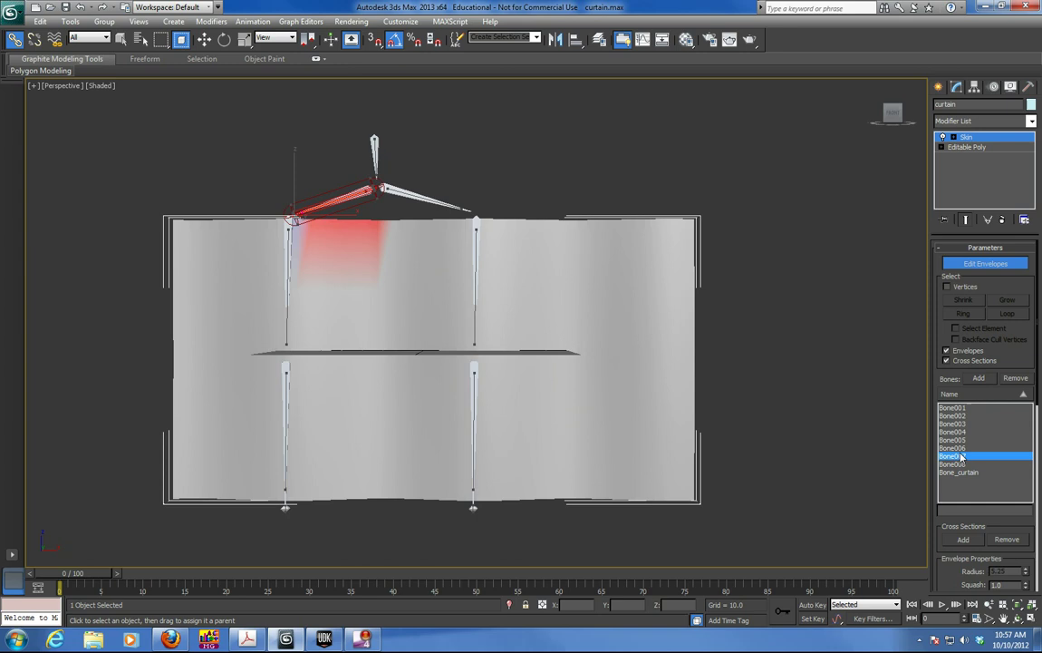
middle_drag(678, 409, 666, 398)
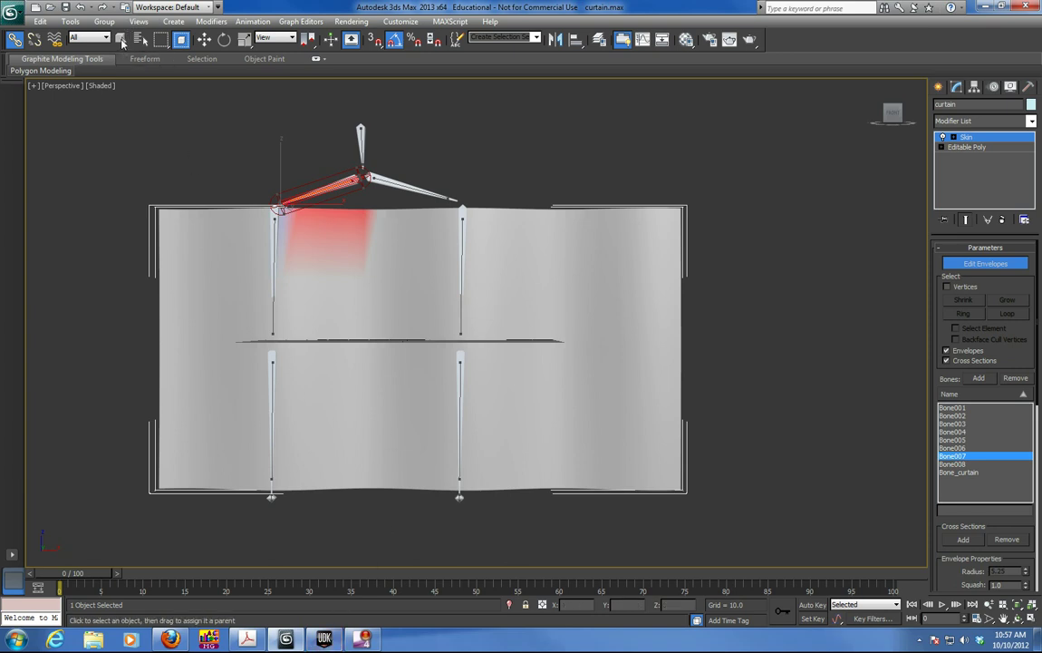
Turn off envelope editing and check the middle bones Bone006 and Bone004
click(986, 263)
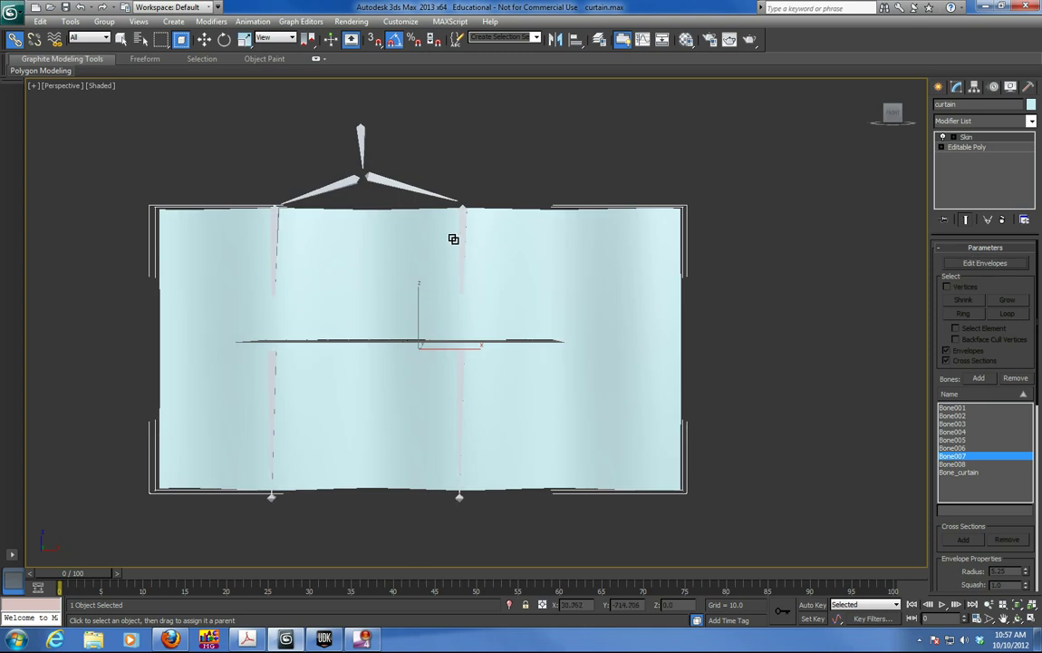
click(121, 39)
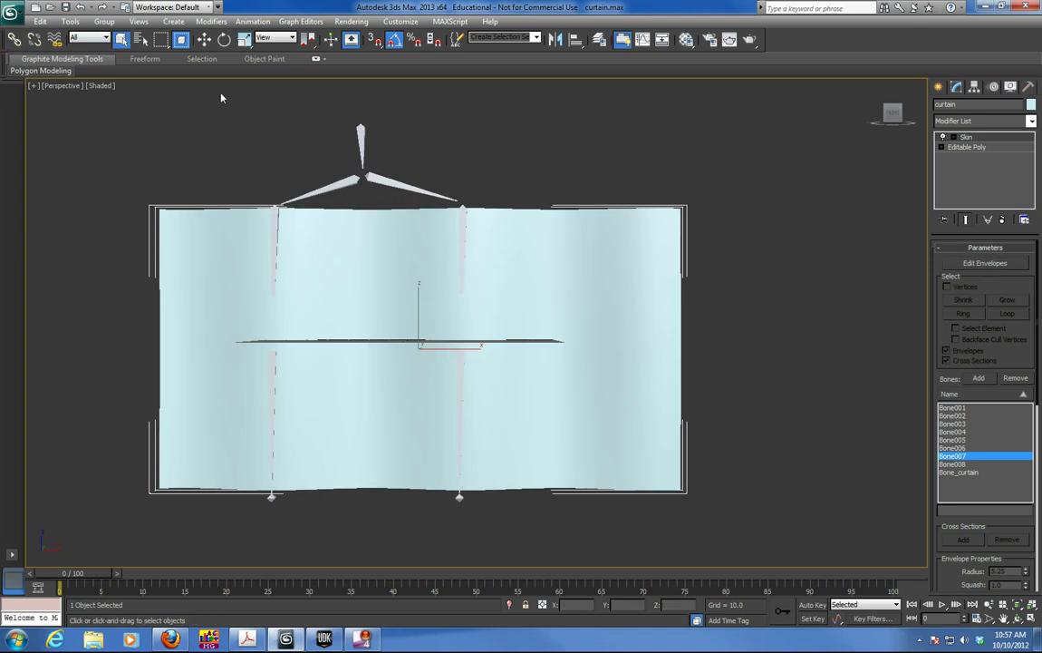
click(462, 265)
click(463, 265)
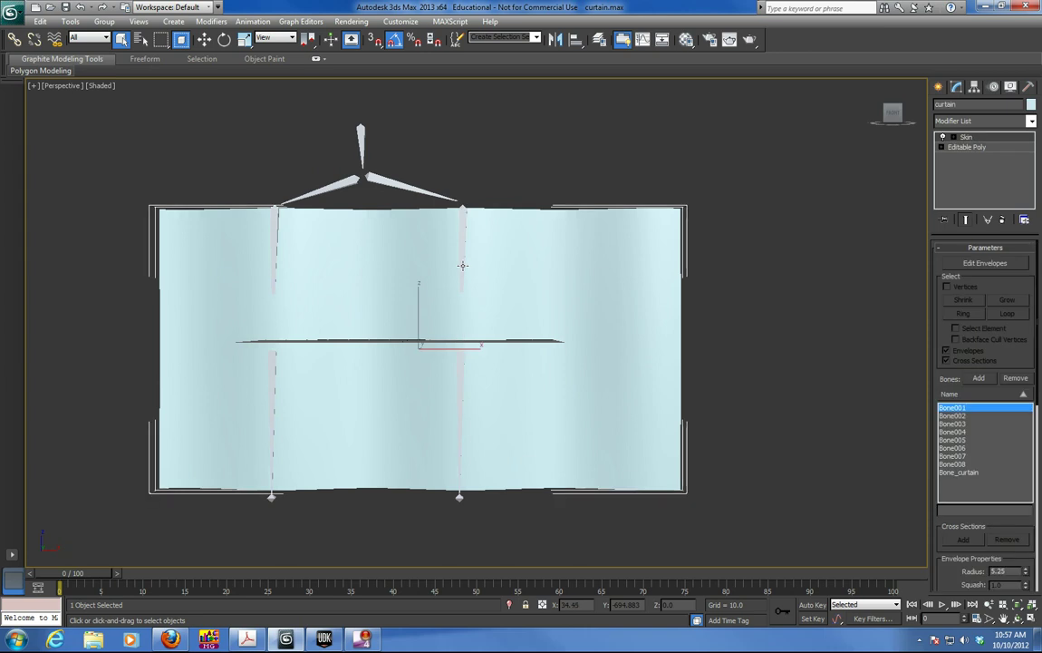
click(464, 269)
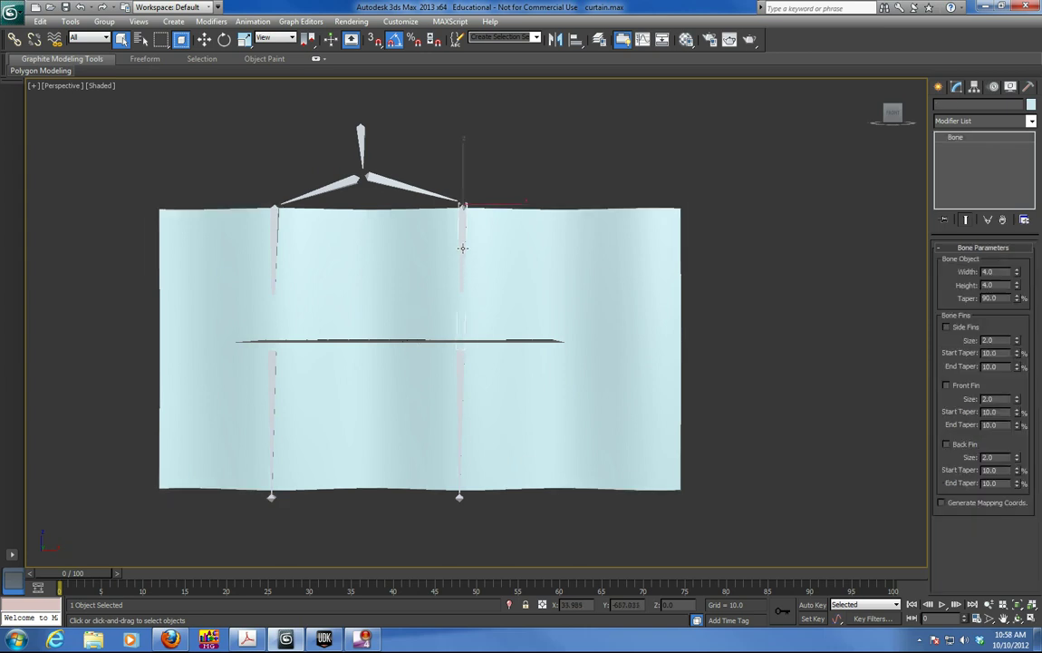
click(461, 360)
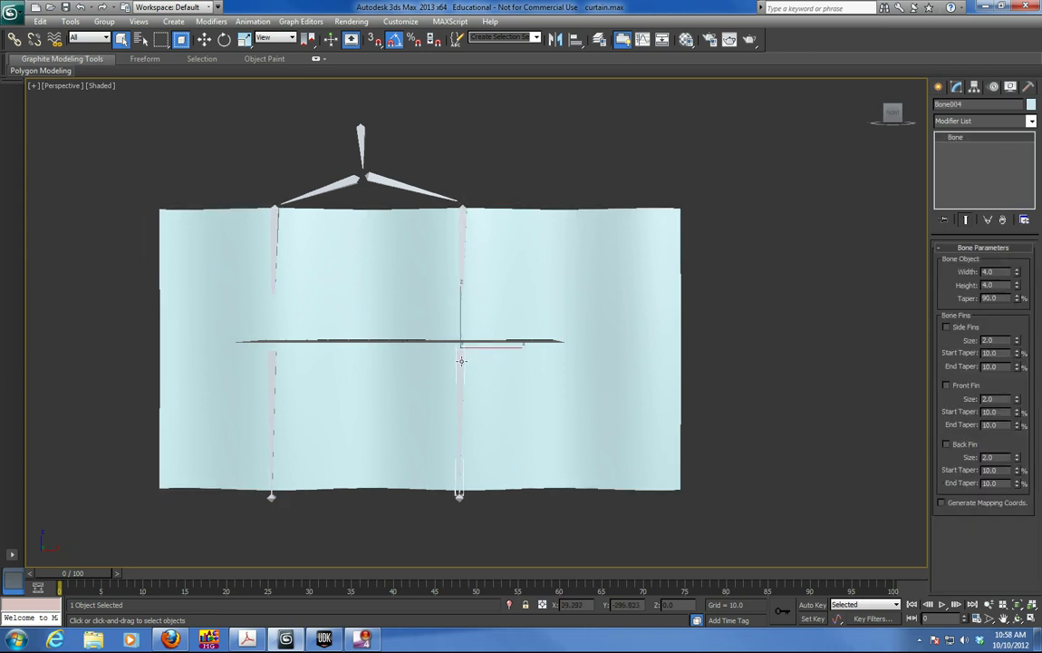
Check the left bones Bone001 and Bone002, then select the curtain to list its skin bones
click(275, 224)
click(274, 223)
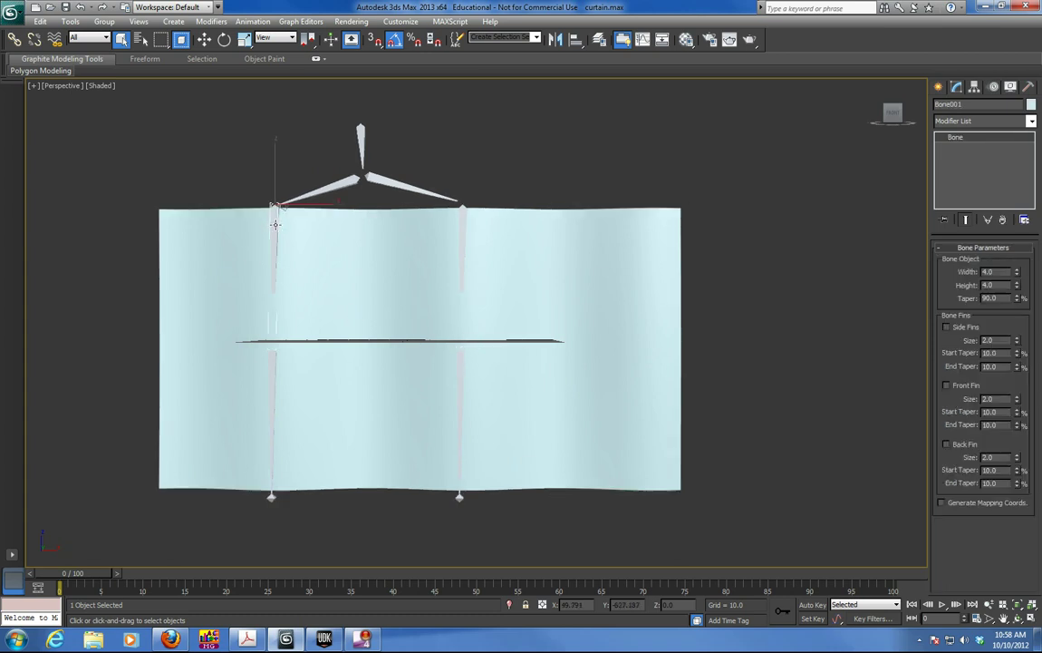
ctrl+click(275, 371)
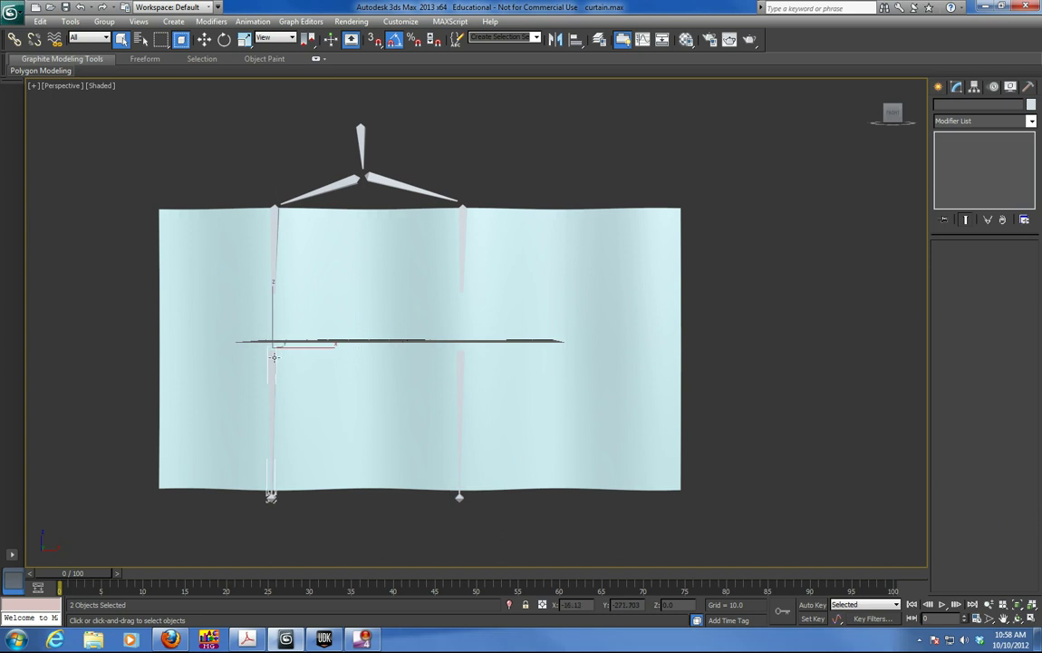
click(272, 358)
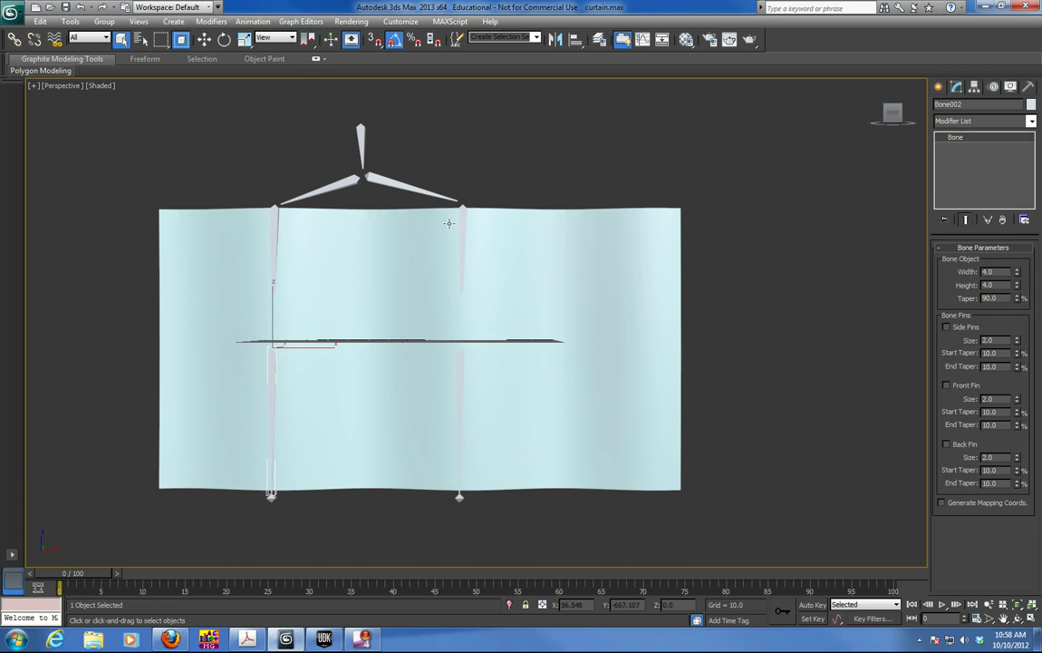
click(602, 226)
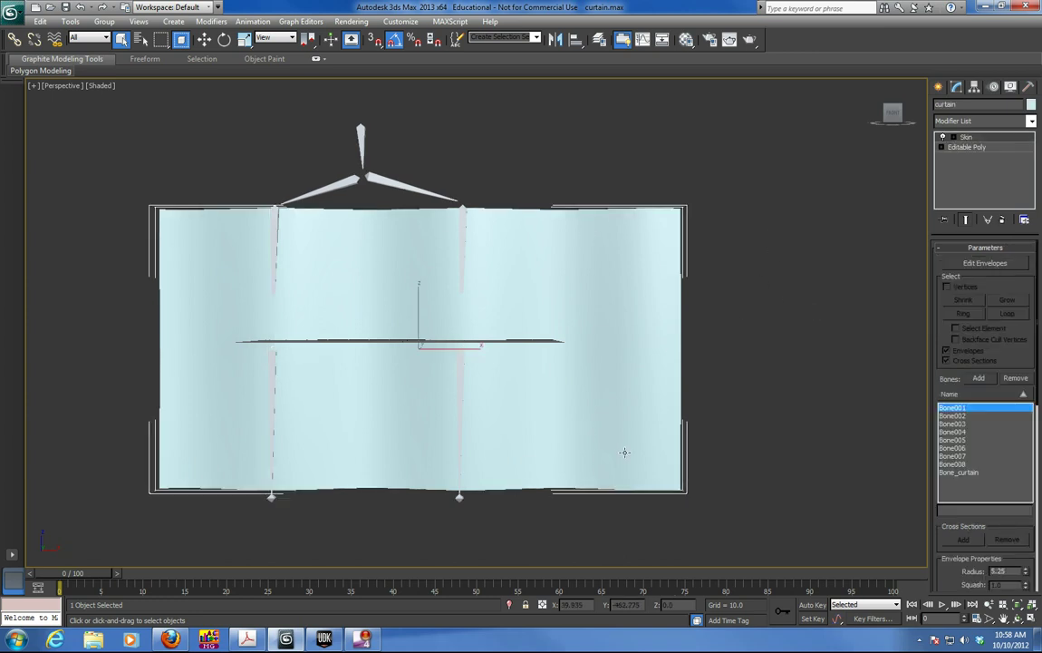
alt+middle_drag(625, 454, 663, 453)
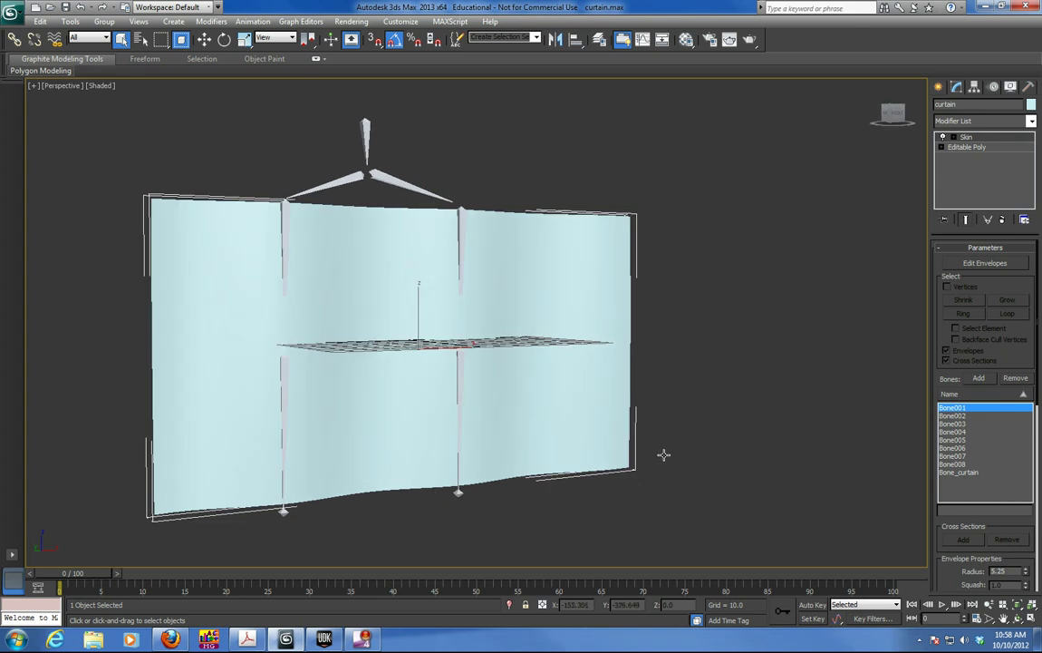
click(459, 384)
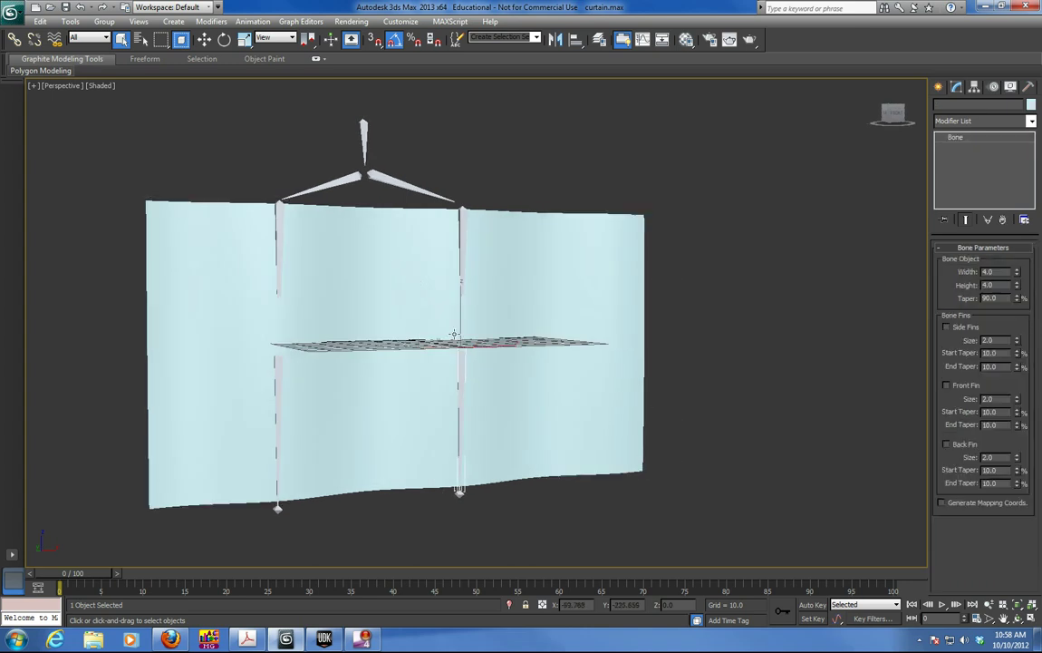
click(224, 39)
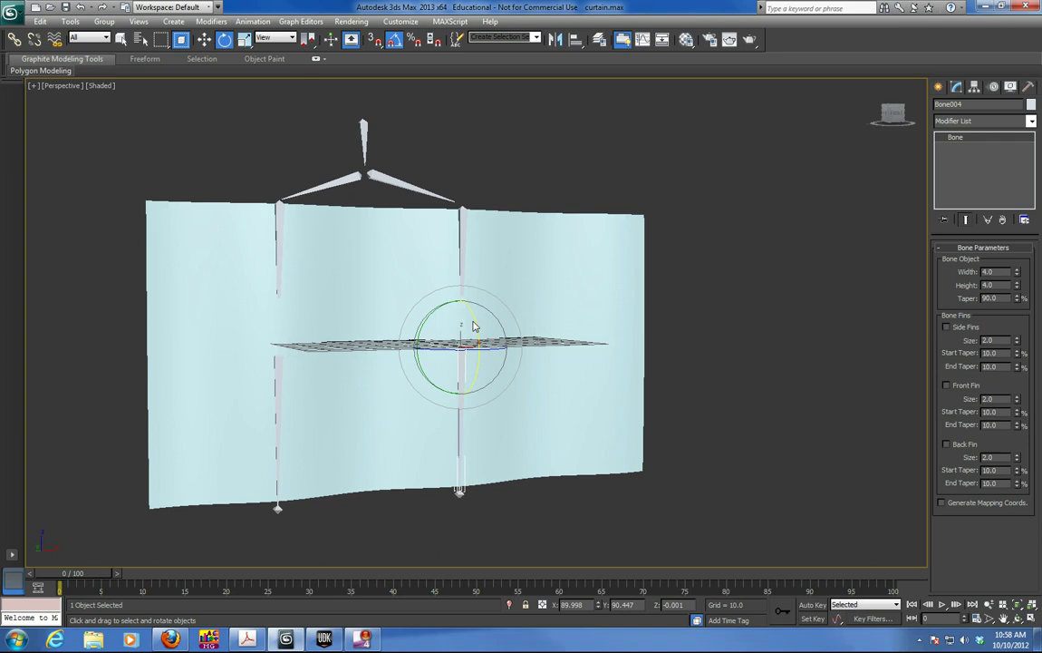
mouse_move(474, 317)
mouse_down()
mouse_move(474, 280)
mouse_move(475, 298)
mouse_up()
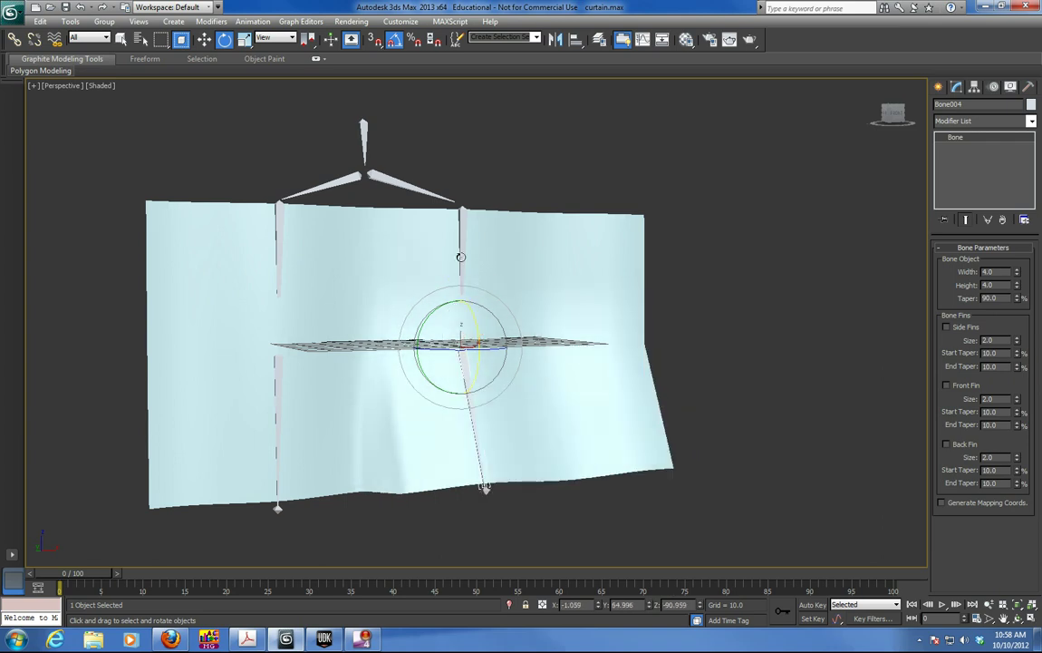
key(ctrl+z)
double_click(363, 136)
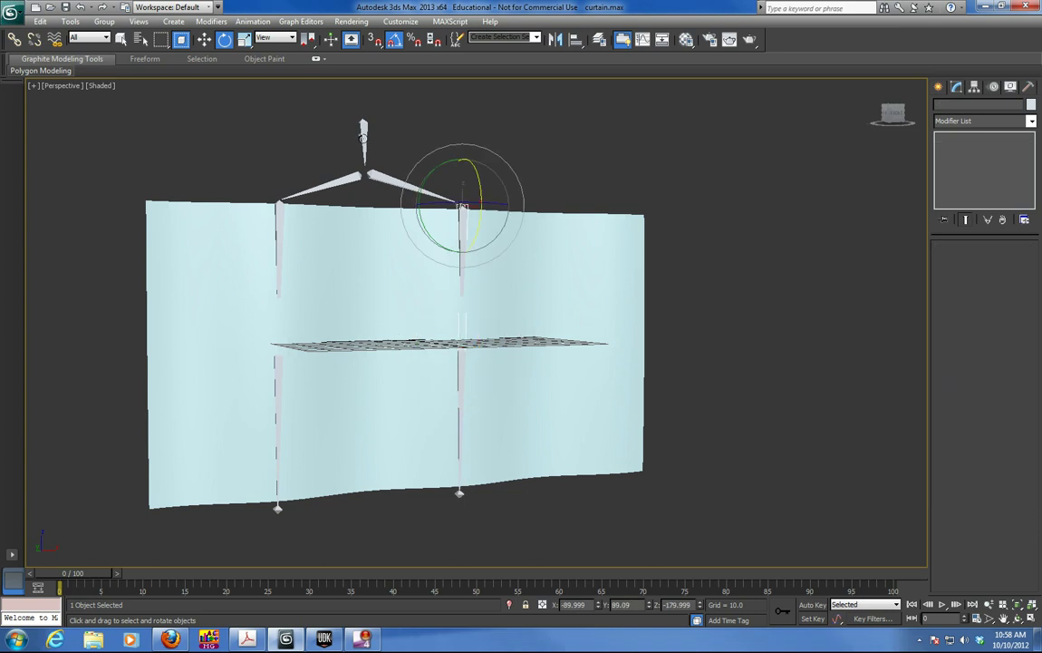
click(363, 129)
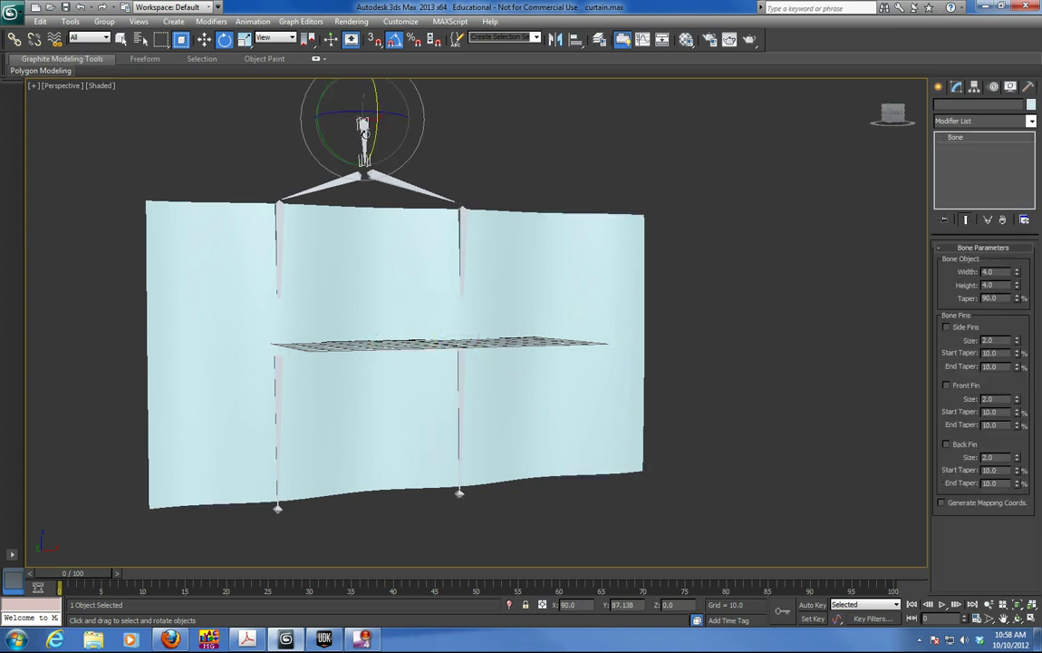
click(206, 41)
mouse_move(395, 122)
mouse_down()
mouse_move(447, 125)
mouse_move(382, 127)
mouse_move(396, 134)
mouse_up()
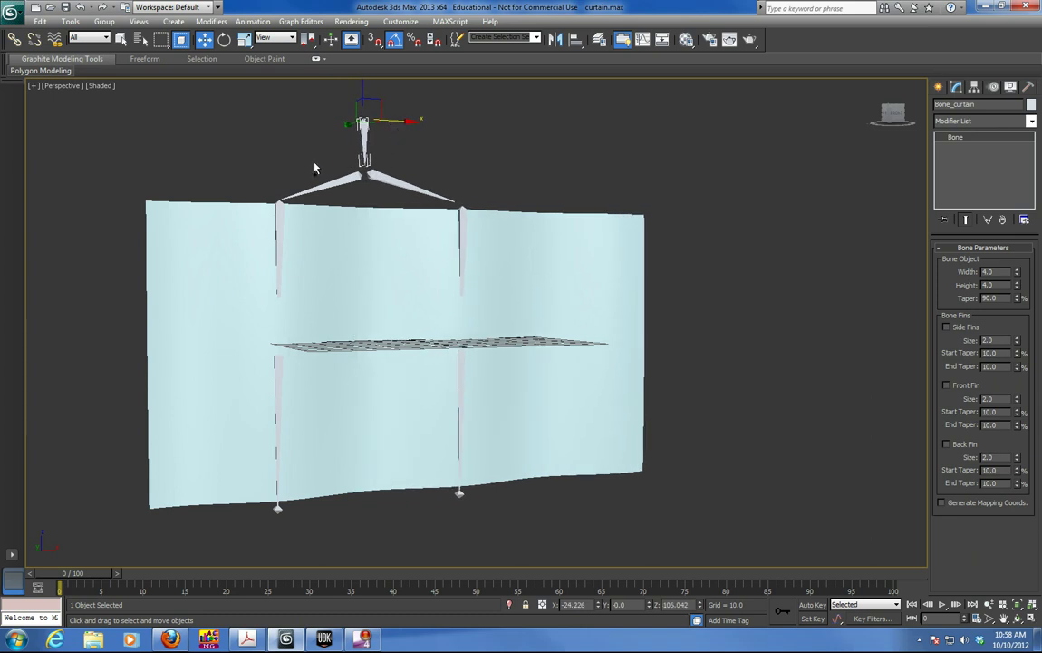
click(15, 39)
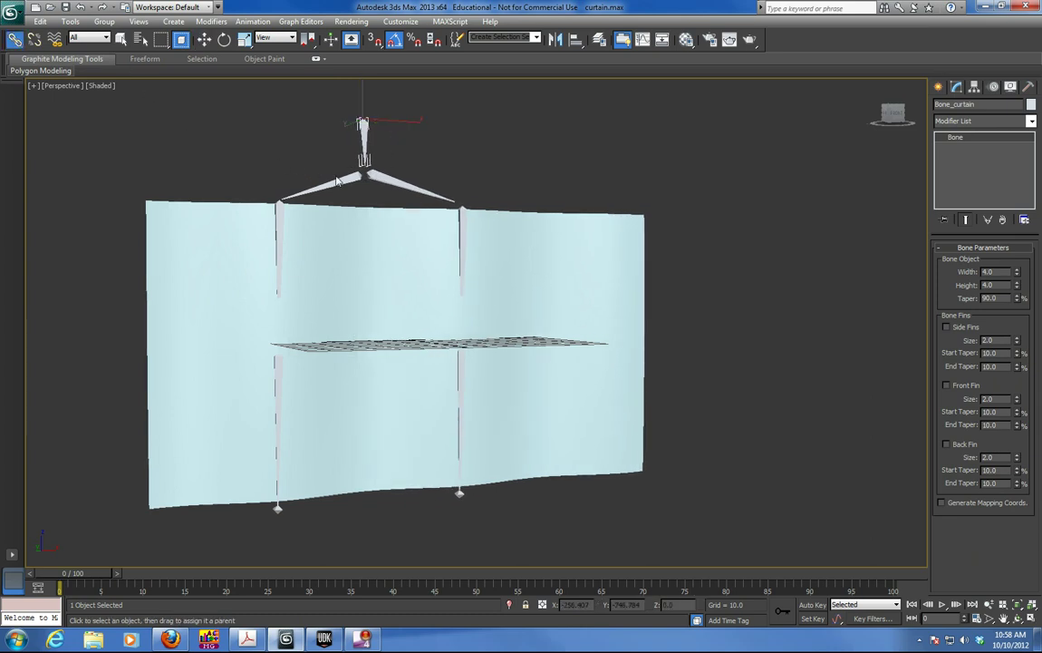
click(365, 138)
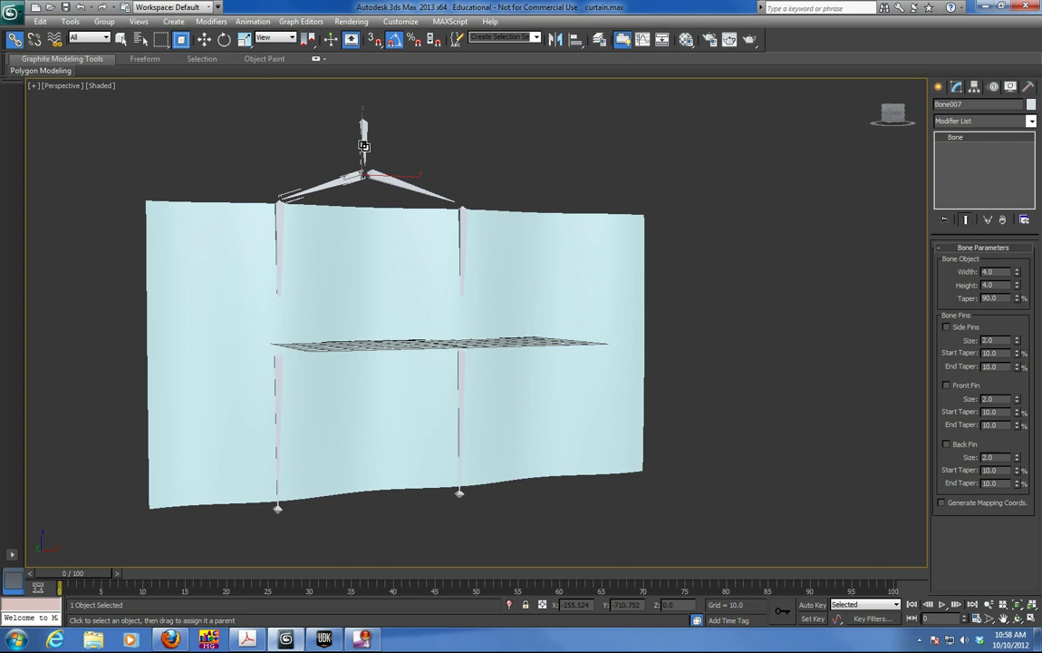
click(122, 41)
click(362, 129)
click(362, 127)
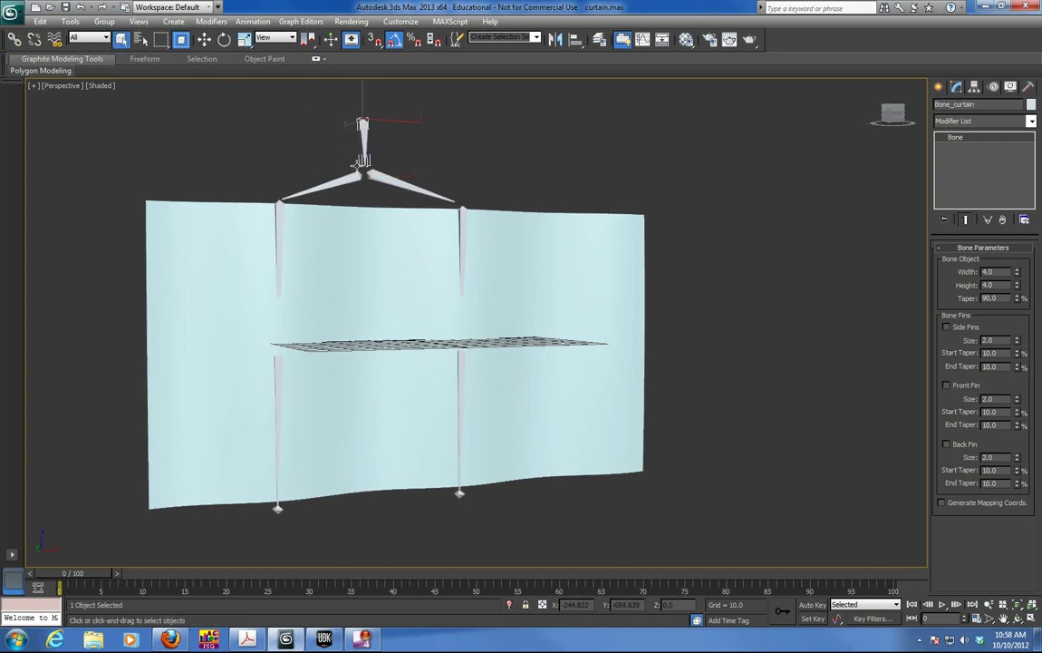
alt+middle_drag(334, 171, 358, 184)
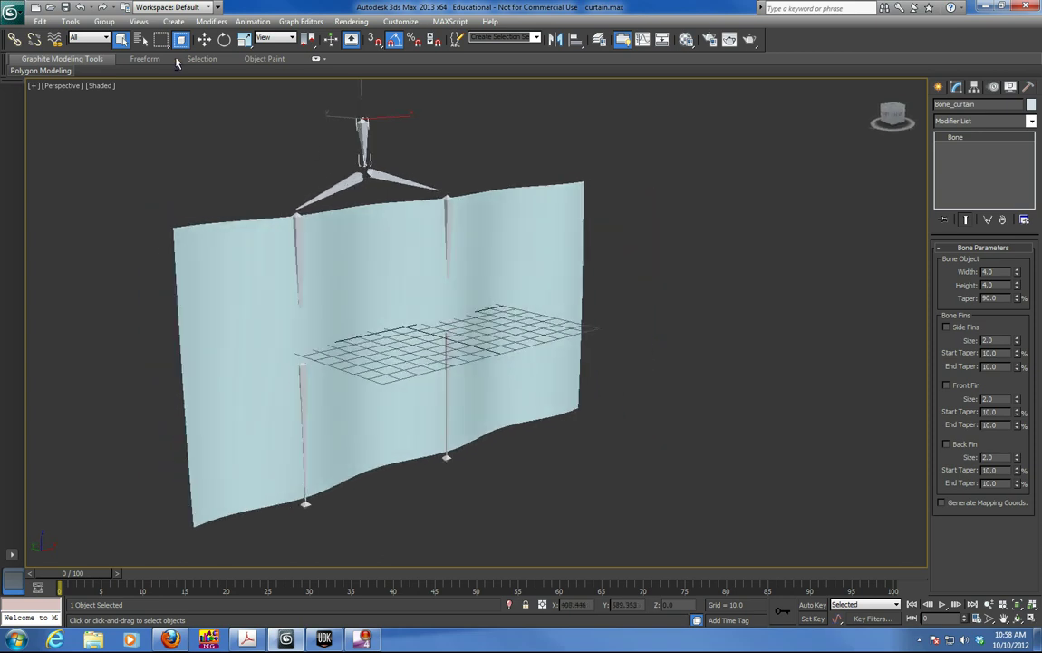
key(w)
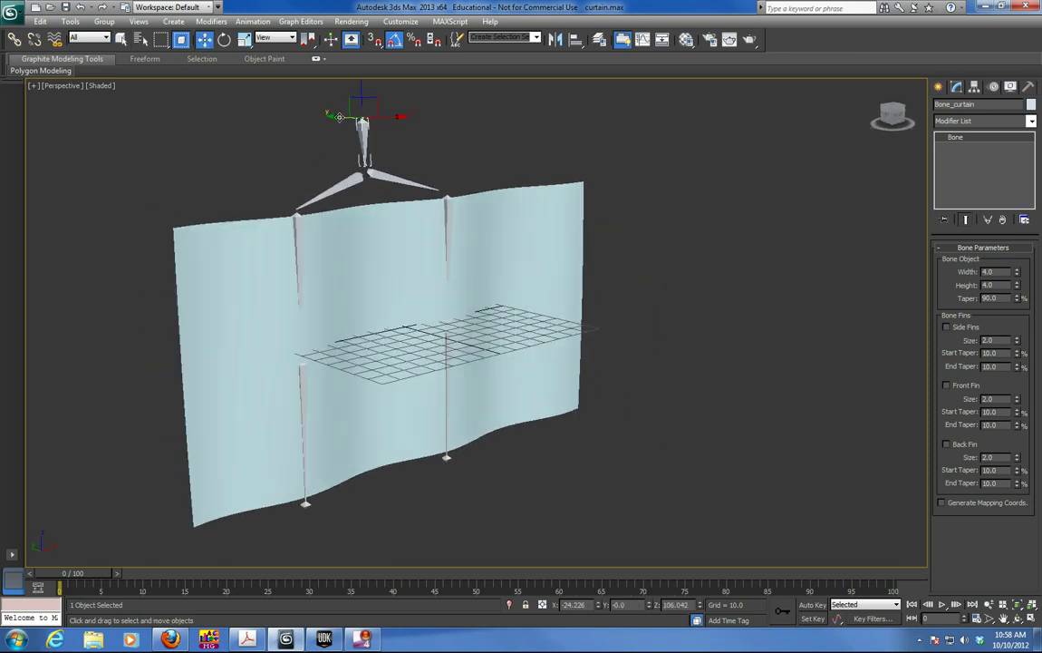
mouse_move(362, 121)
mouse_down()
mouse_move(407, 119)
mouse_move(361, 120)
mouse_up()
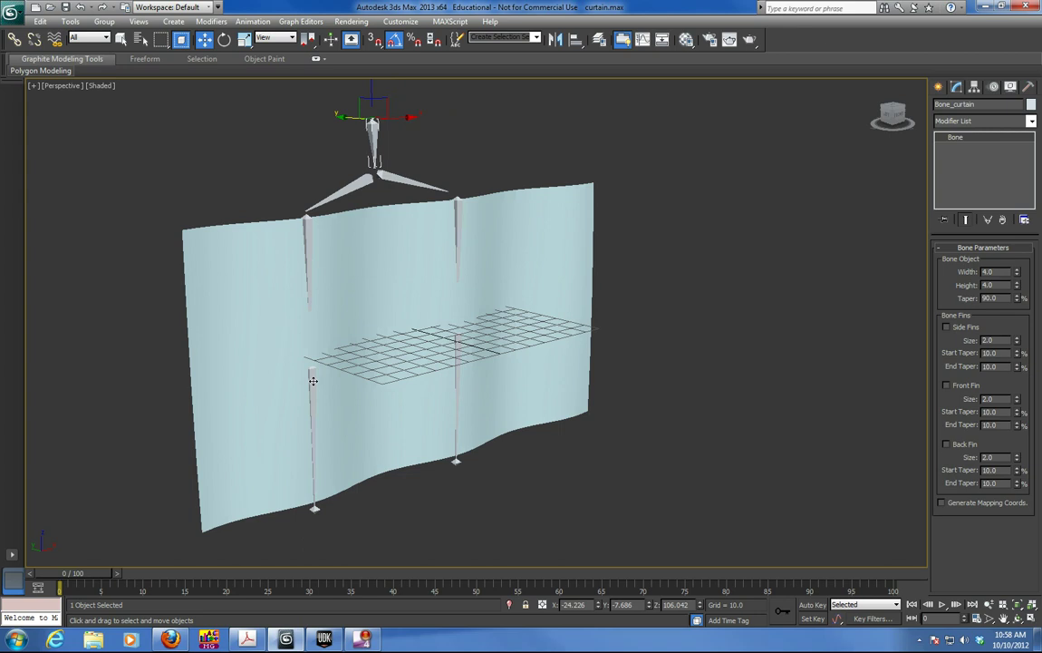
Turn on Auto Key and rotate Bone002 to swing the curtain's left side
click(203, 467)
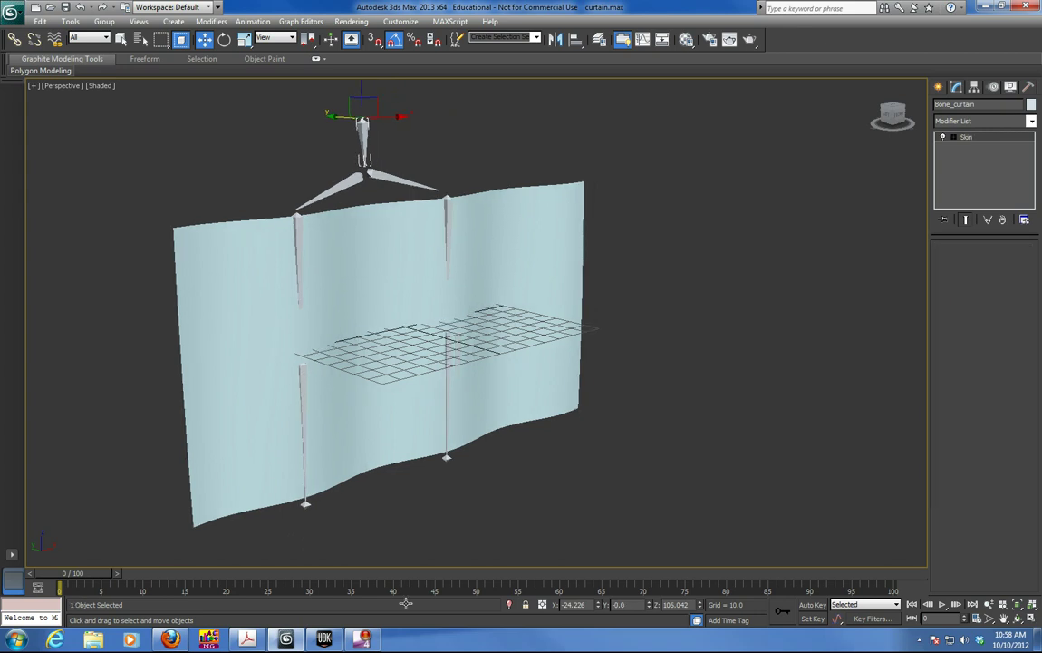
click(812, 605)
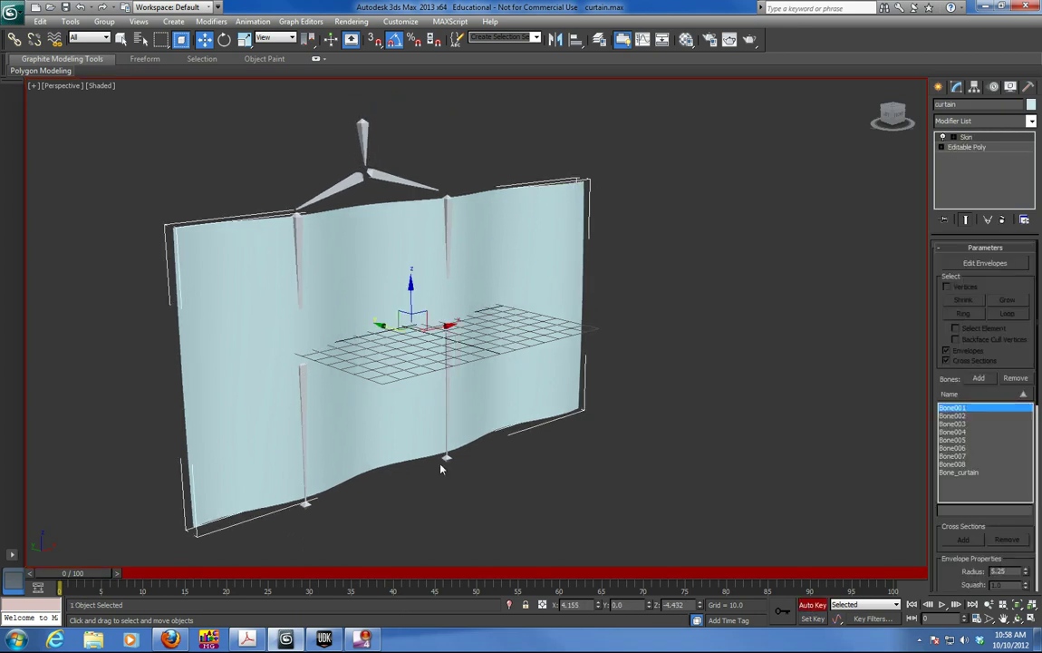
click(303, 376)
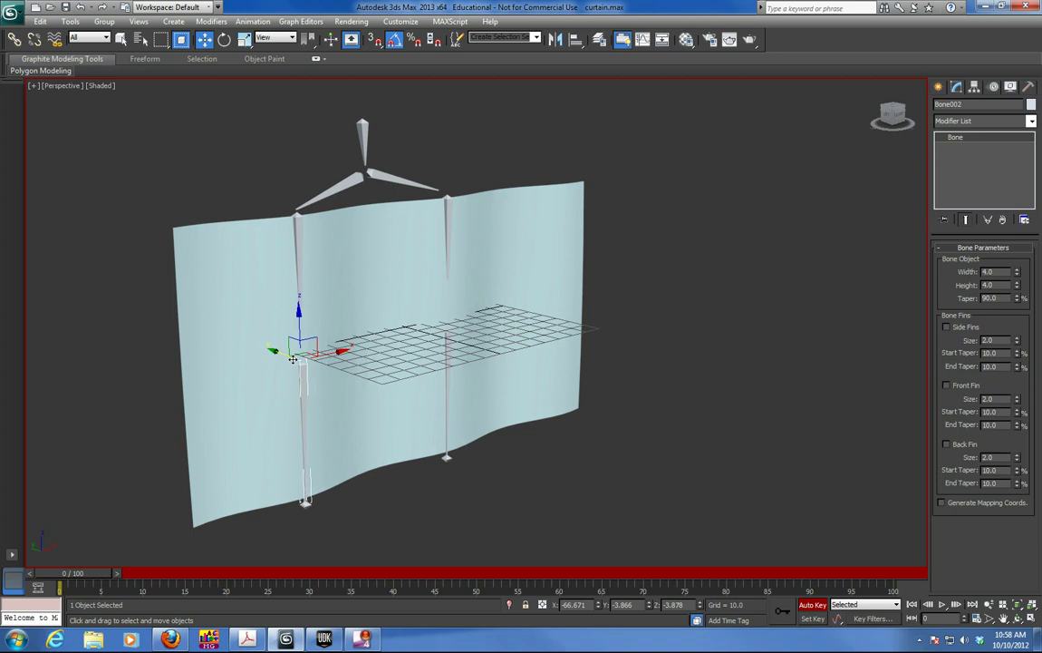
click(224, 39)
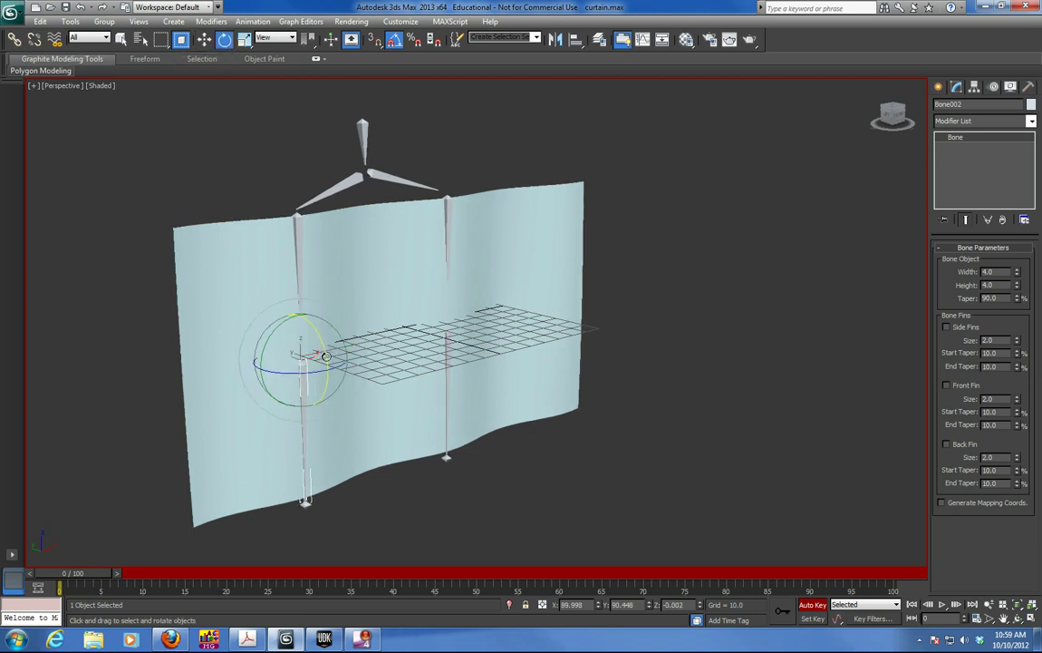
drag(325, 357, 326, 350)
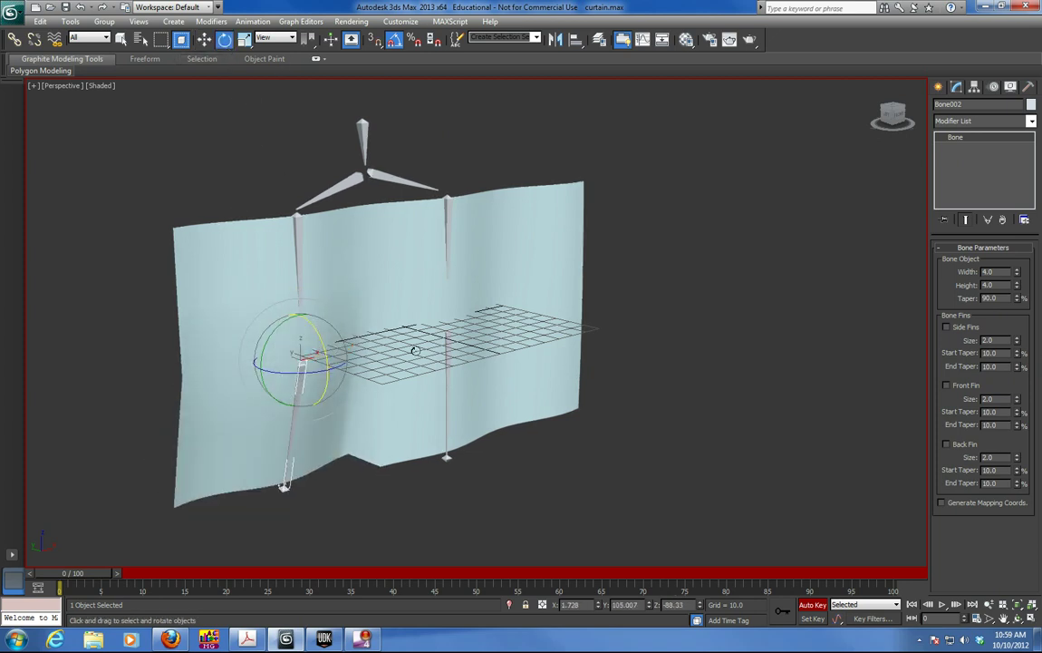
Rotate Bone004 left, then at frame 32 rotate Bone004 -20° about X and the lower-left bone -15°
click(449, 351)
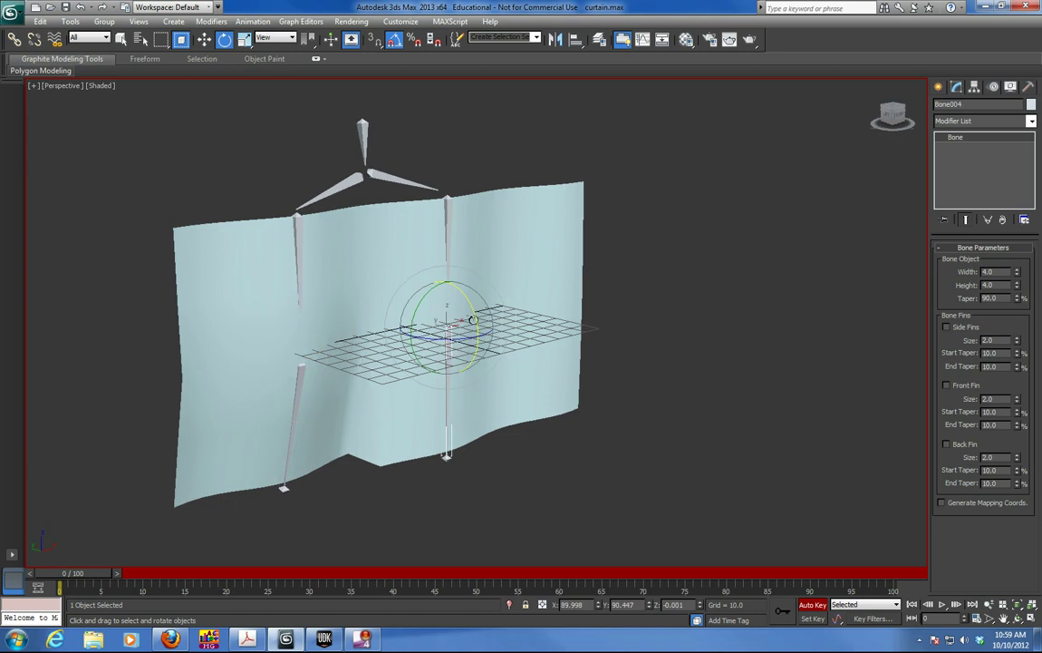
drag(475, 322, 471, 333)
drag(97, 576, 354, 577)
drag(475, 320, 467, 314)
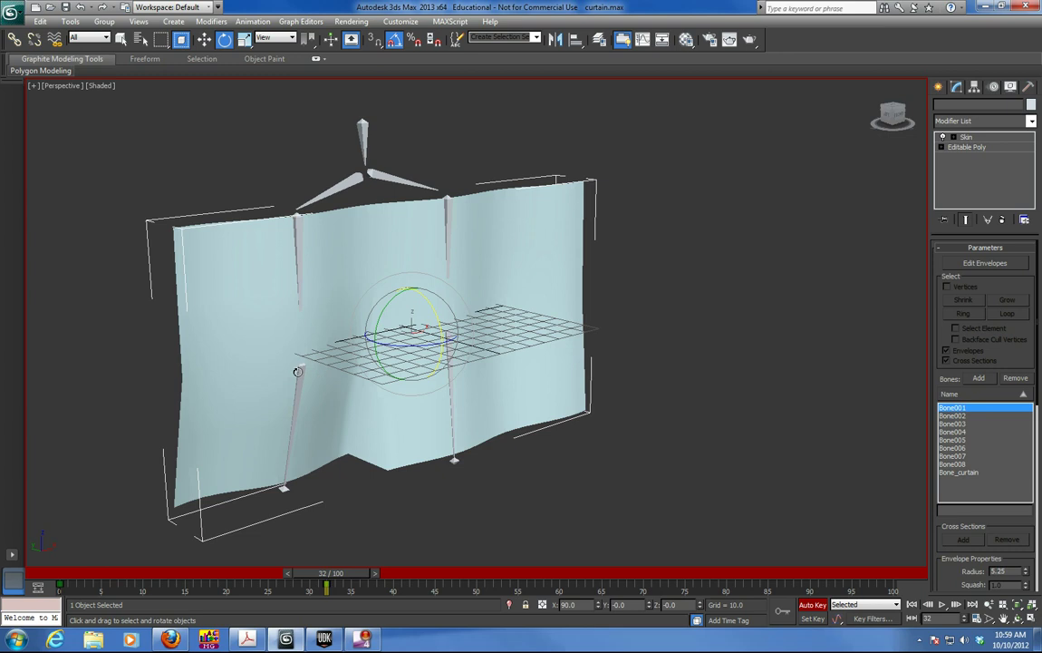
click(297, 371)
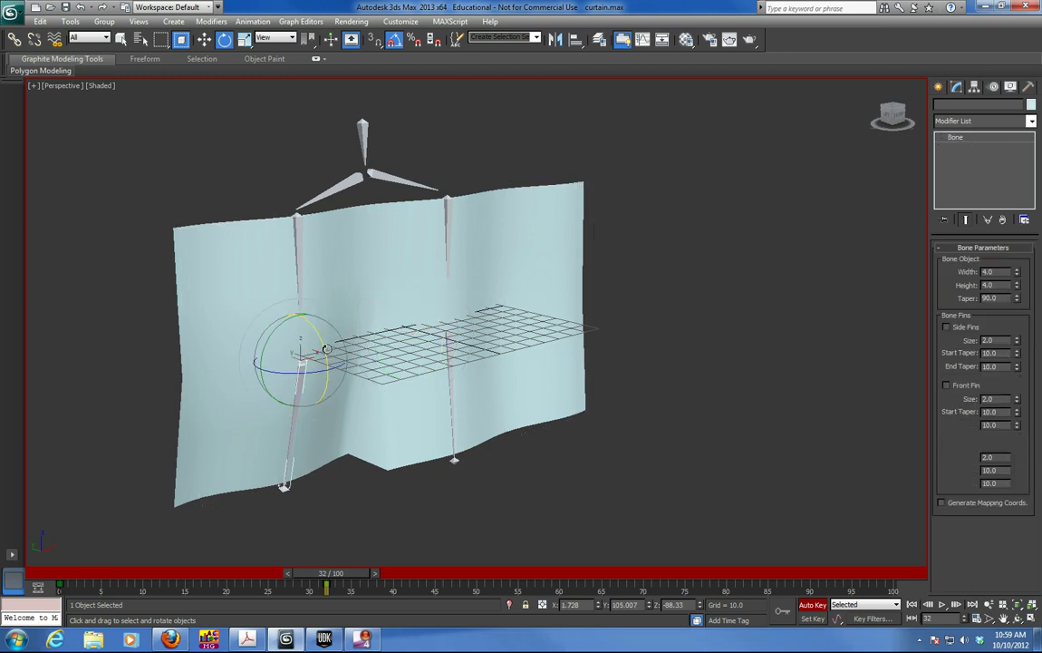
drag(326, 354, 326, 345)
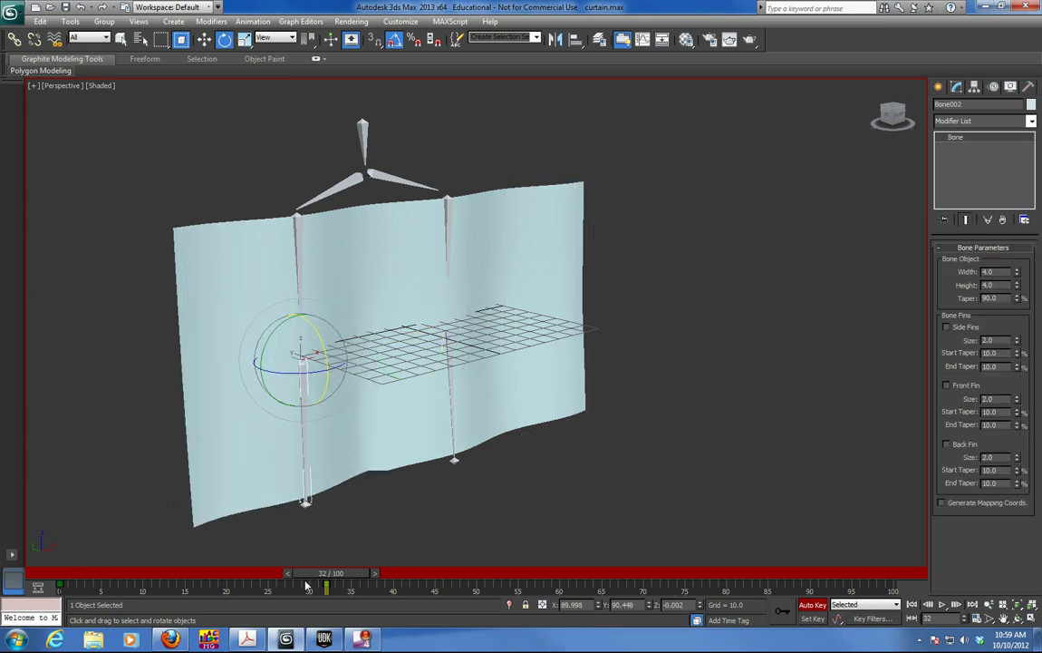
At frame 60, rotate Bone006 and Bone001 to bend and swing the curtain
drag(333, 575, 559, 575)
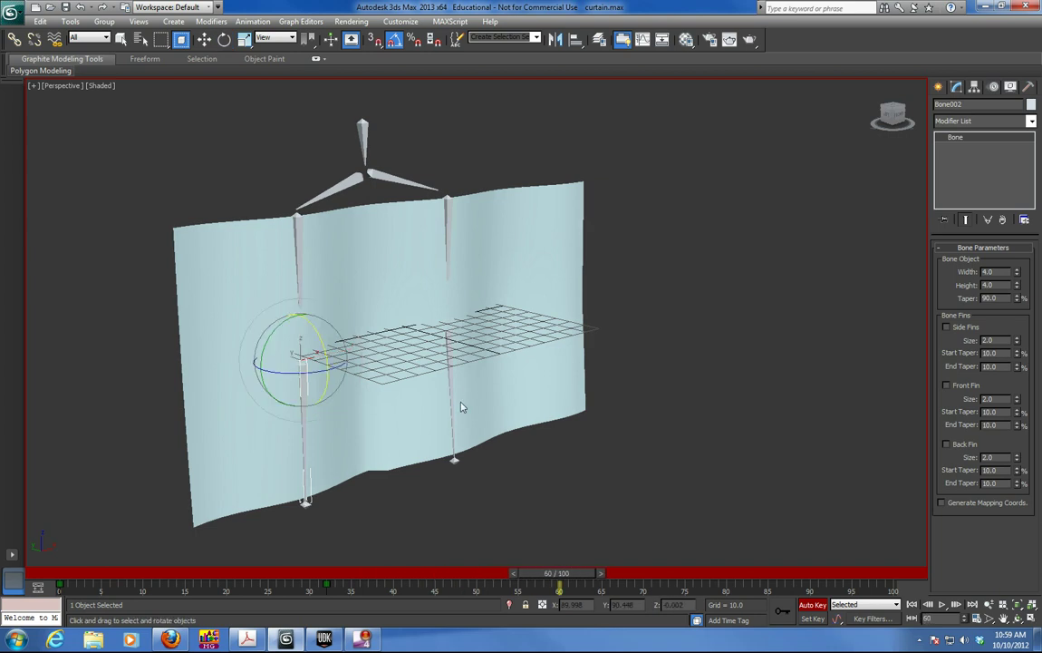
click(447, 264)
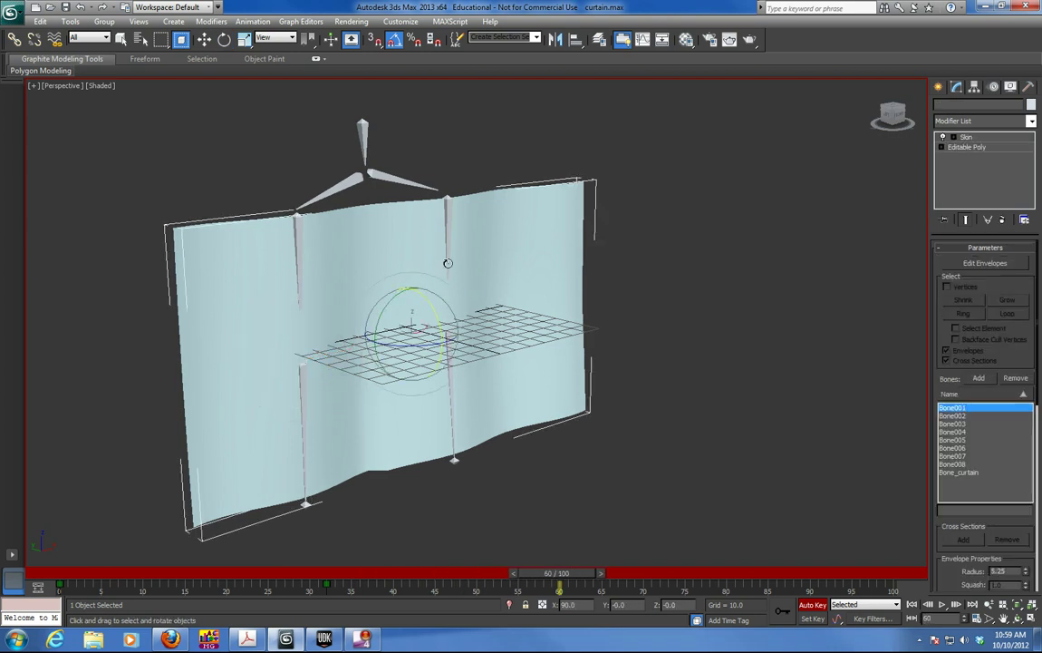
click(447, 202)
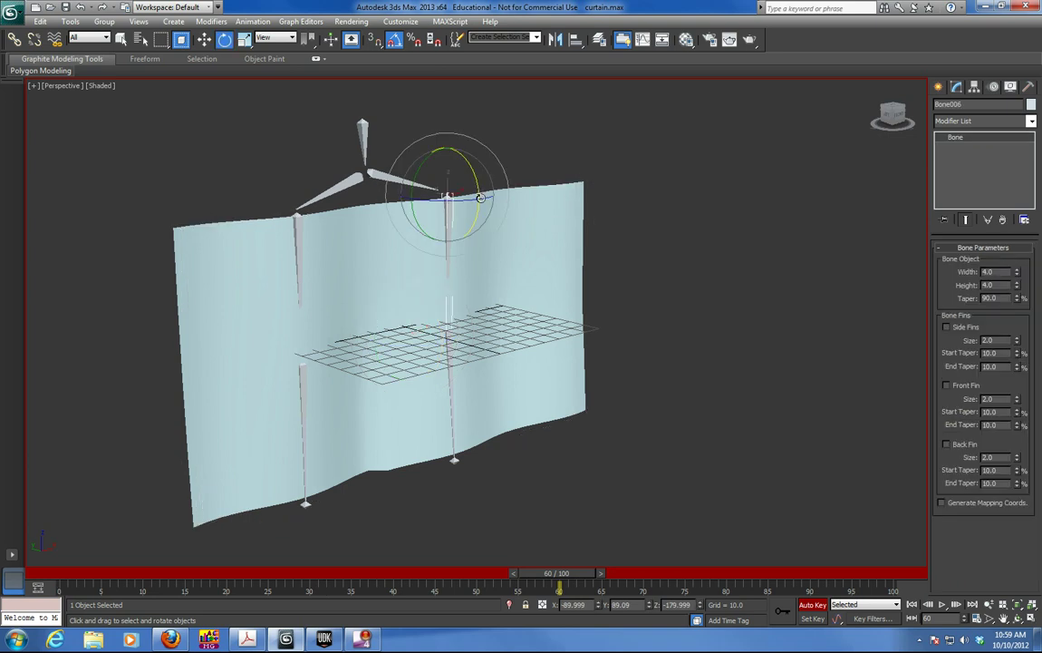
drag(481, 198, 456, 199)
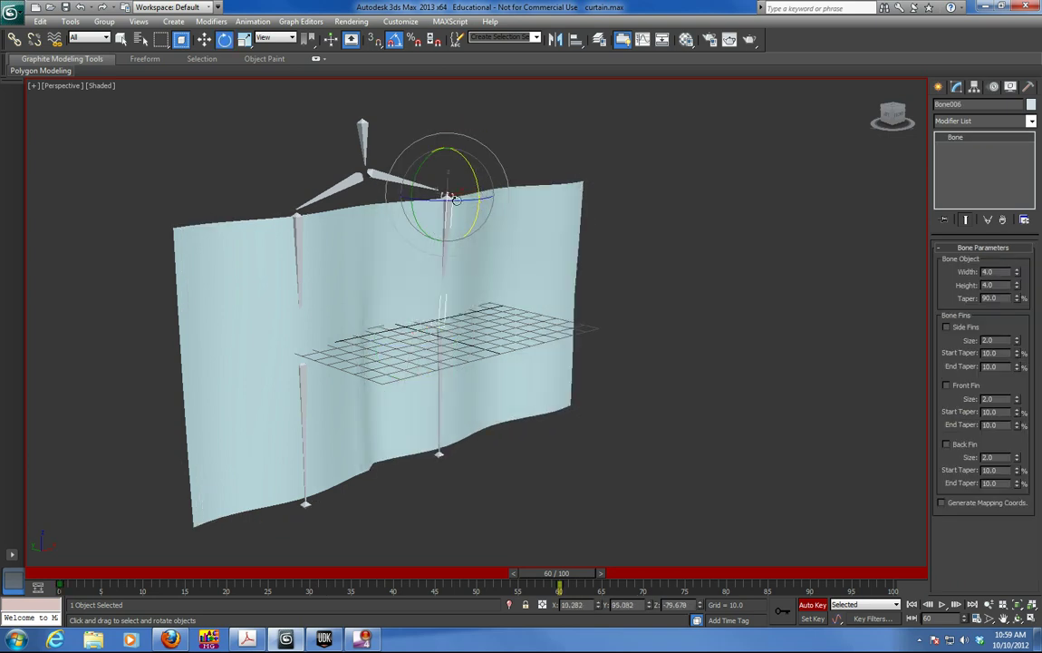
click(300, 251)
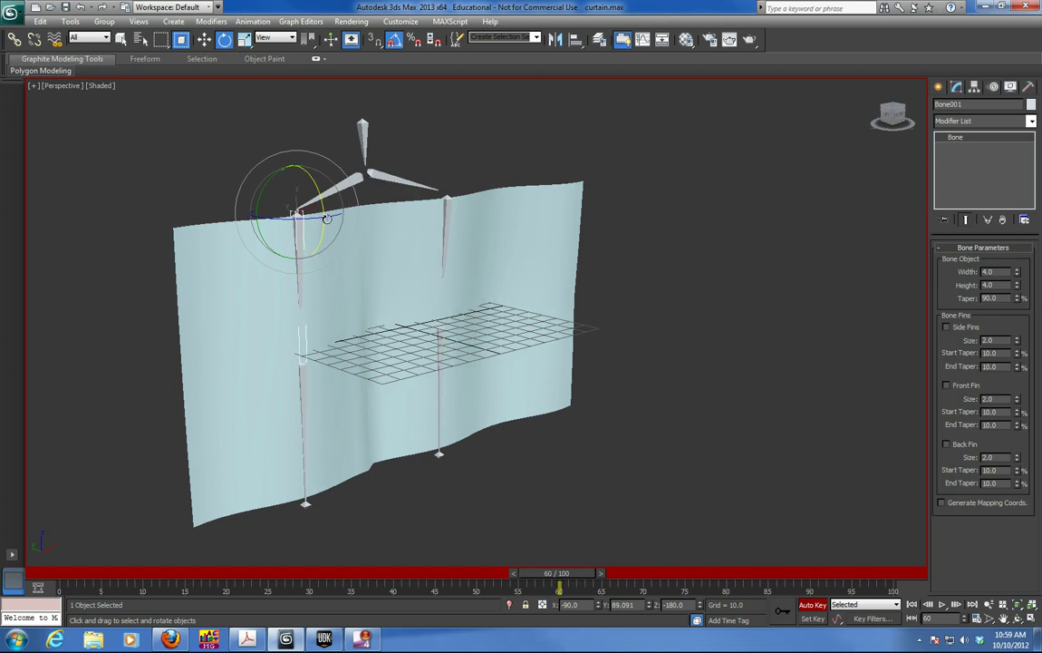
drag(326, 219, 414, 339)
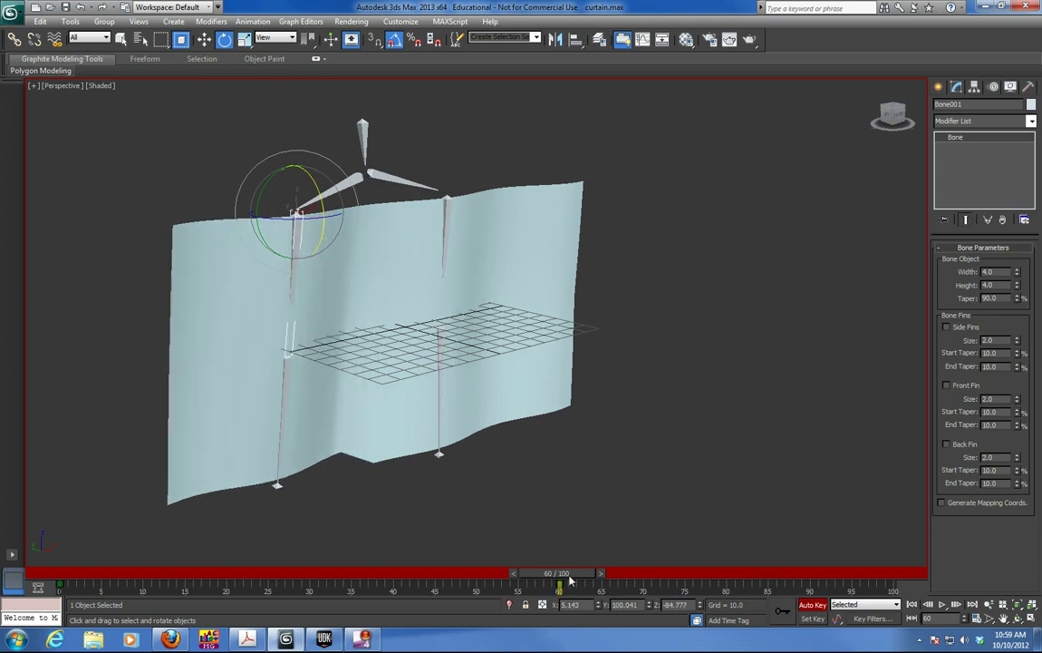
At frame 100, rotate Bone001 to straighten the left edge, then return to frame 0
drag(570, 580, 878, 575)
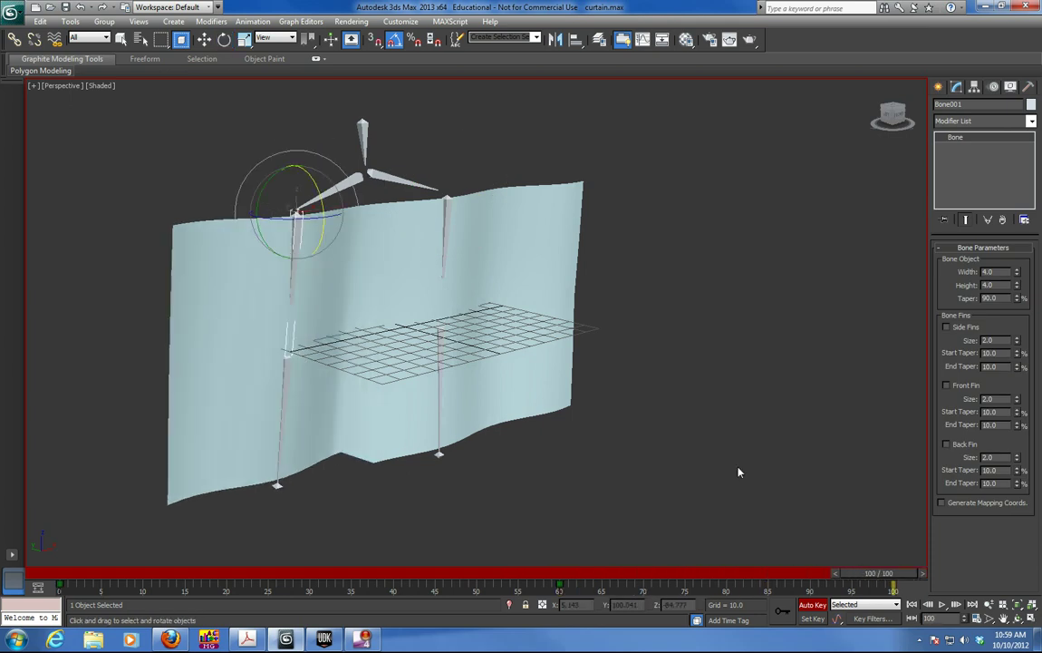
drag(319, 196, 405, 234)
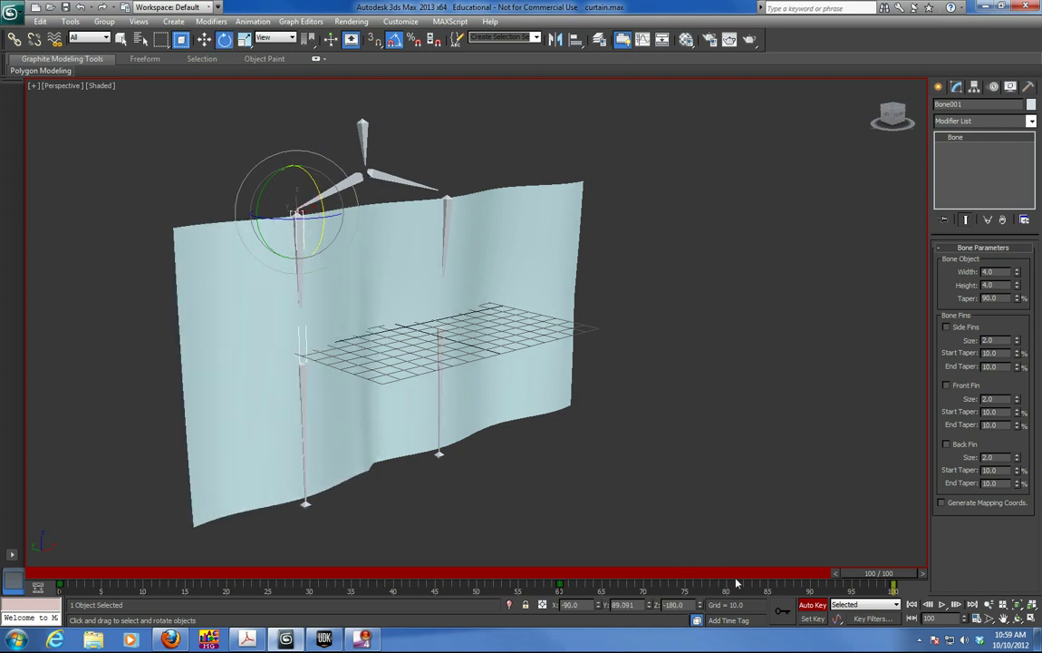
drag(891, 580, 72, 573)
Turn off Auto Key and play back the curtain's sway animation, then stop it
key(e)
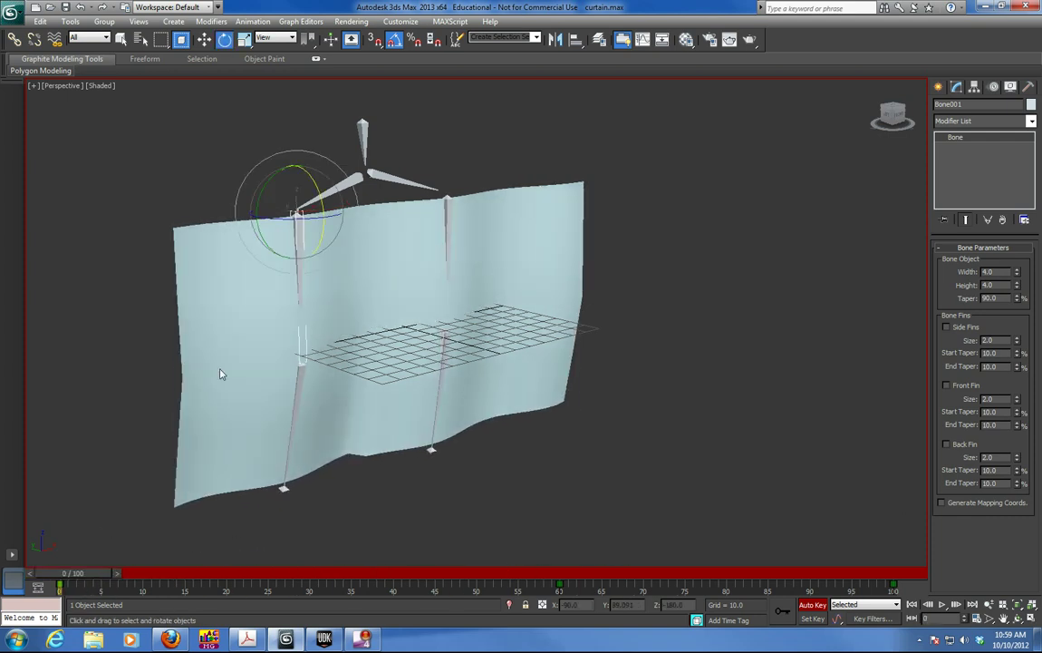
click(814, 606)
click(943, 609)
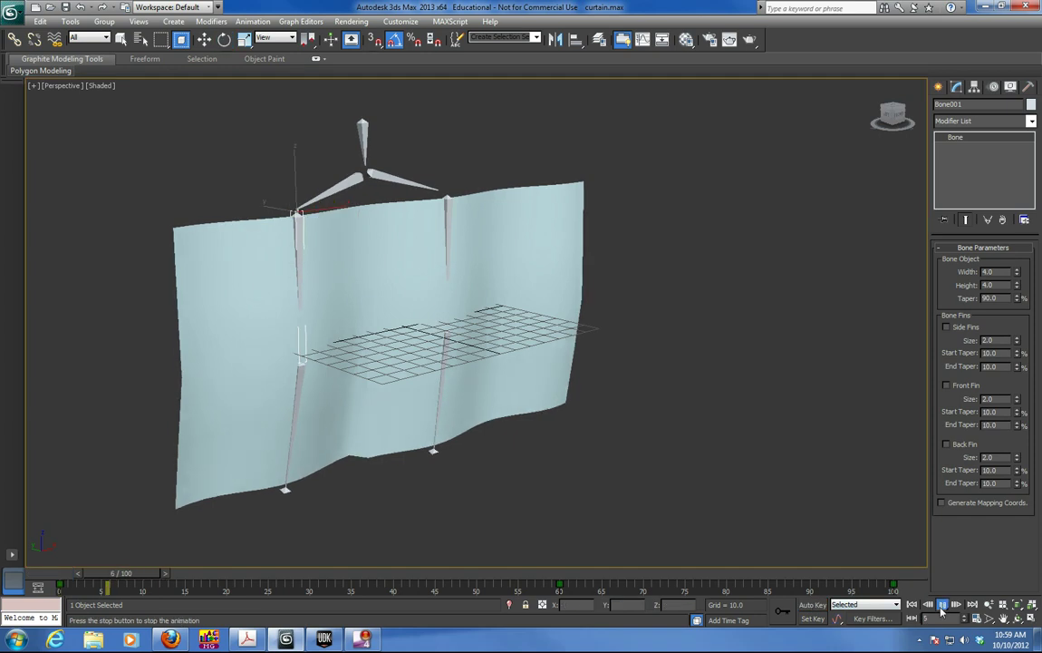
key(e)
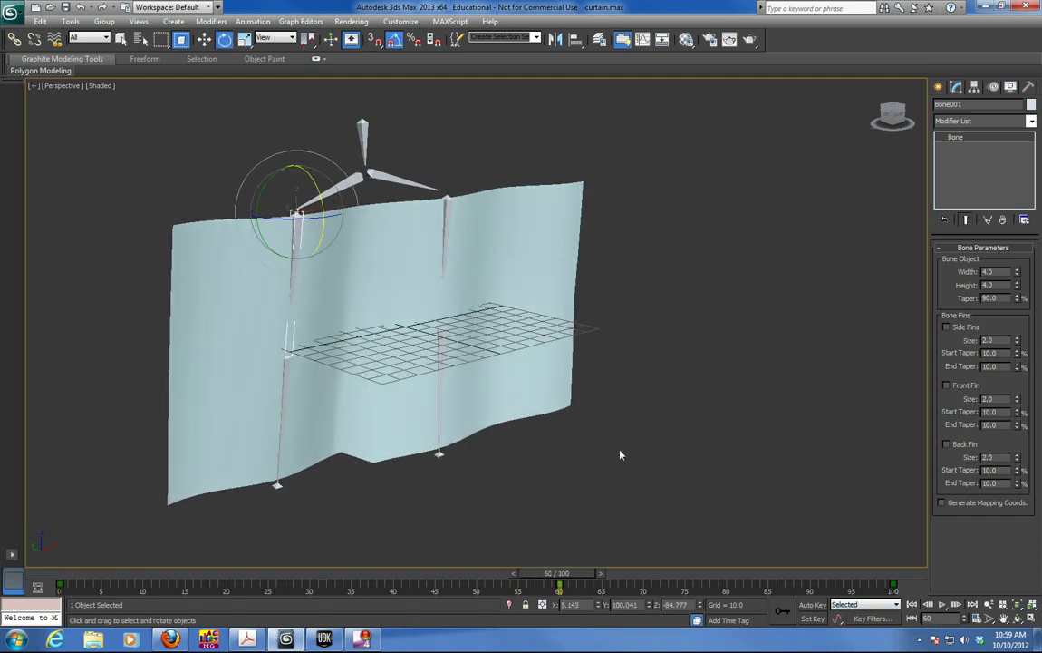
Save the scene as curtain01.max in the scenes folder
click(18, 20)
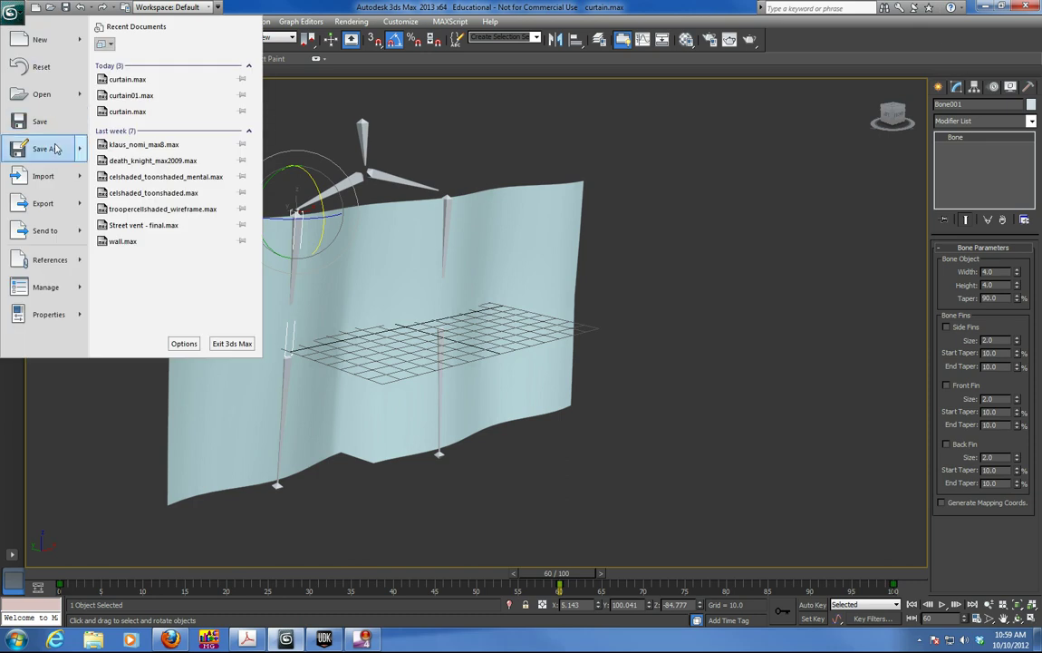
click(54, 146)
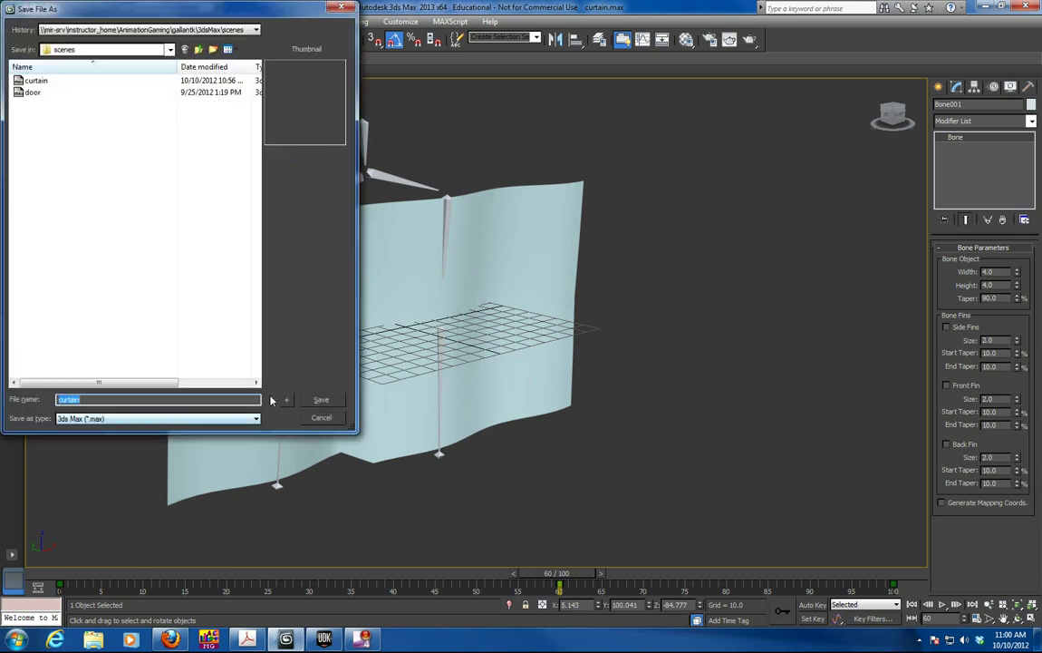
key(Return)
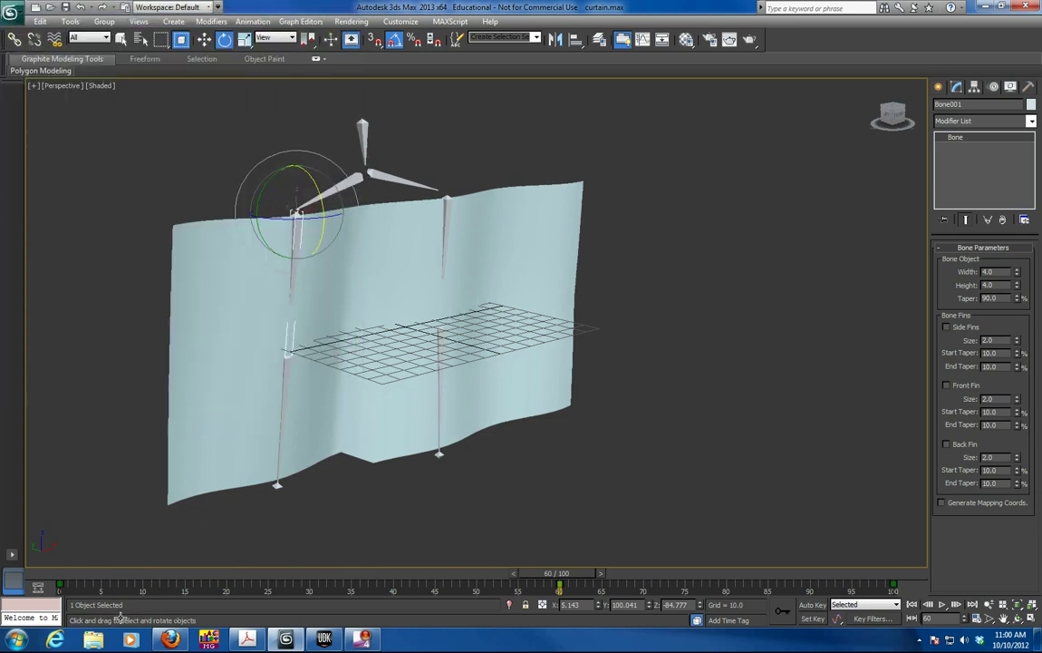
click(12, 11)
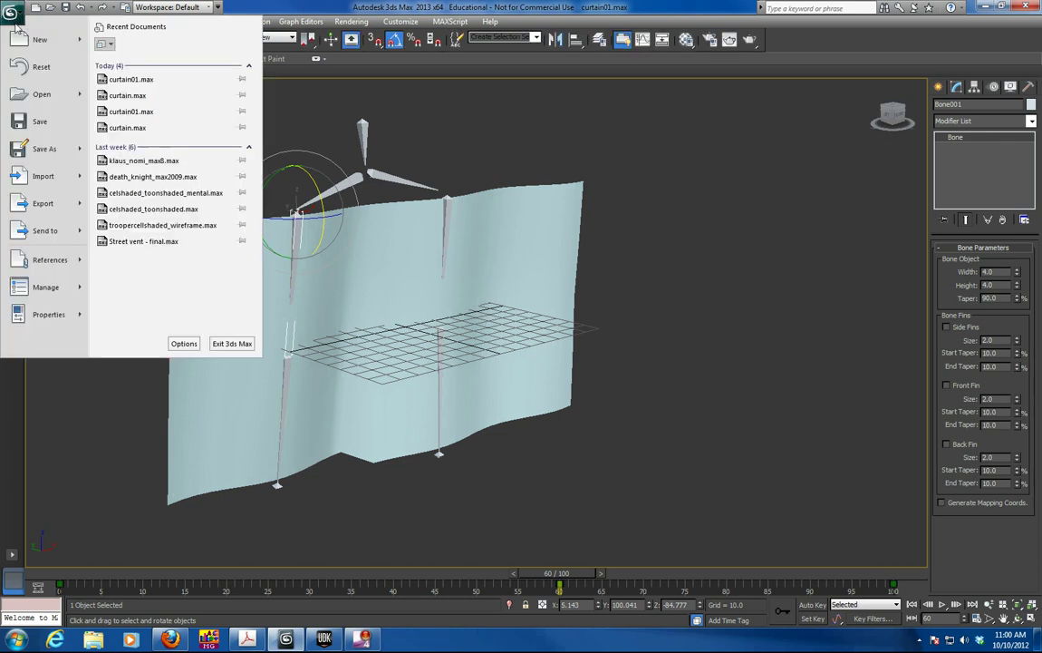
click(49, 152)
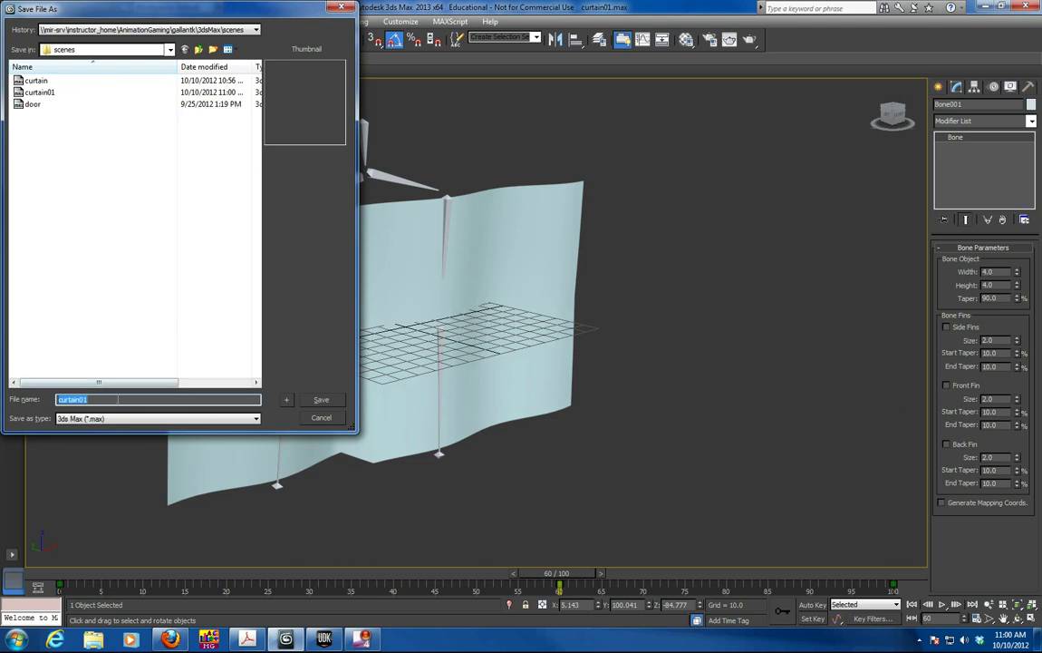
click(331, 419)
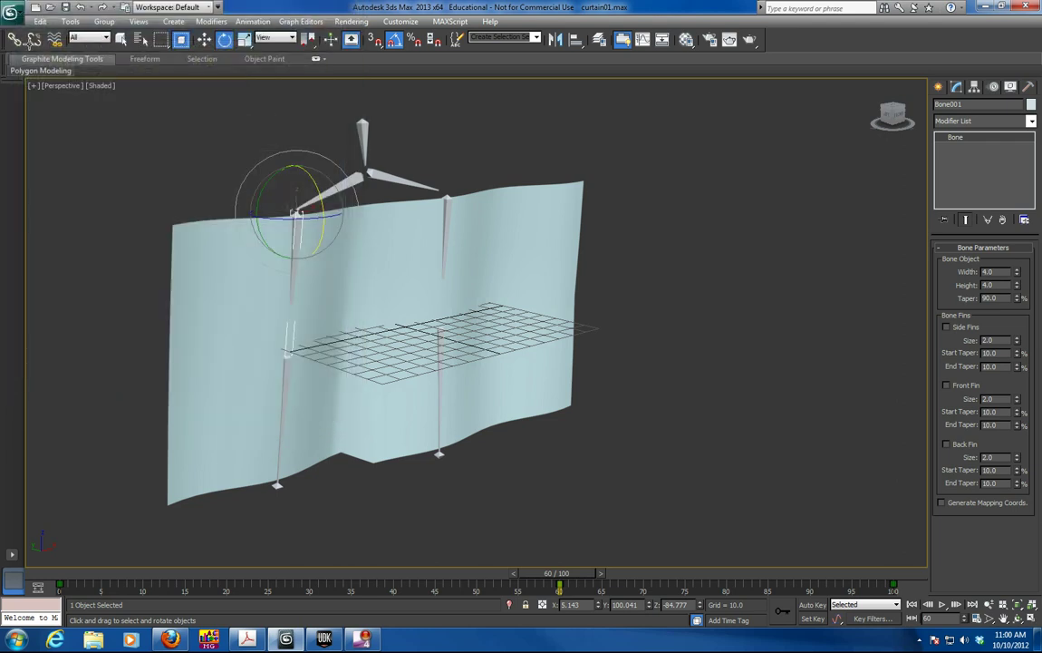
click(12, 15)
Export the curtain as curtain.fbx with animation baked from frame 0 to 100
key(Escape)
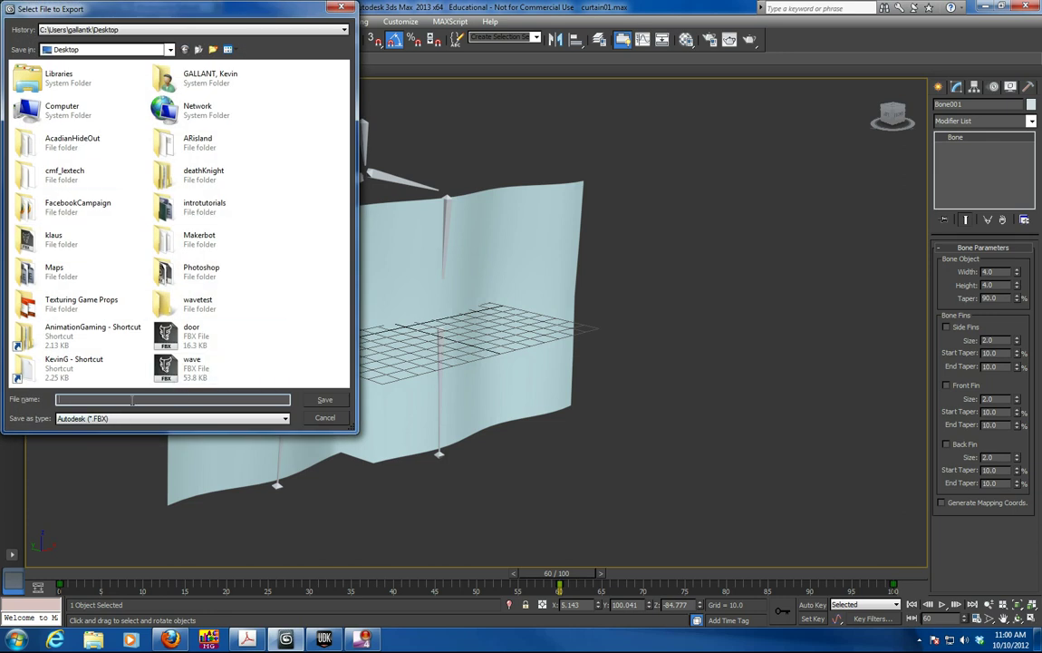
text(curtain)
key(Return)
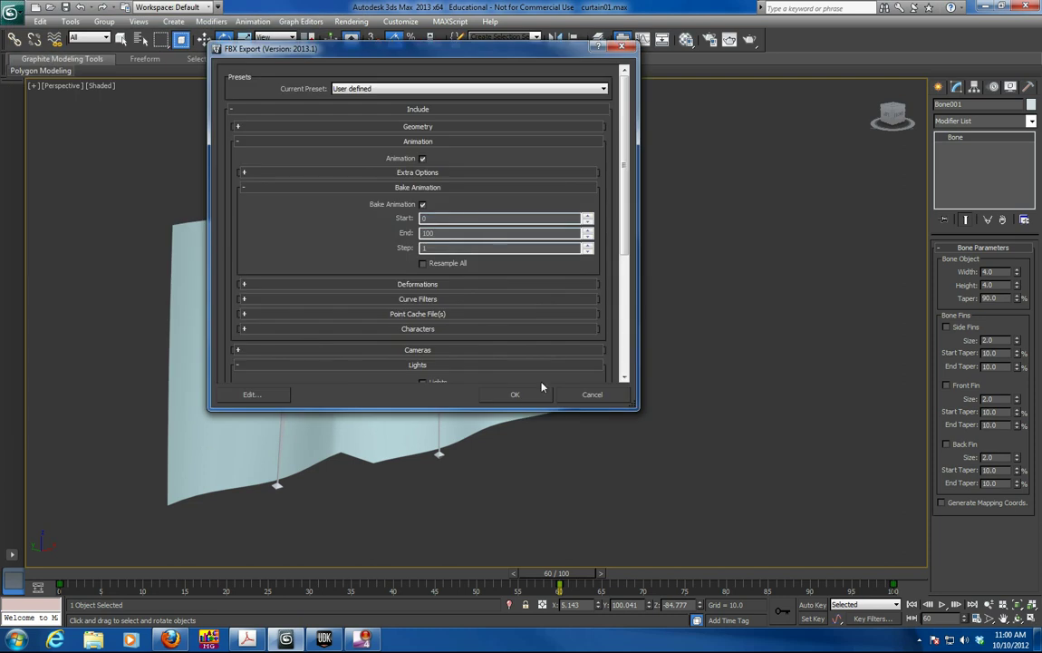
click(515, 395)
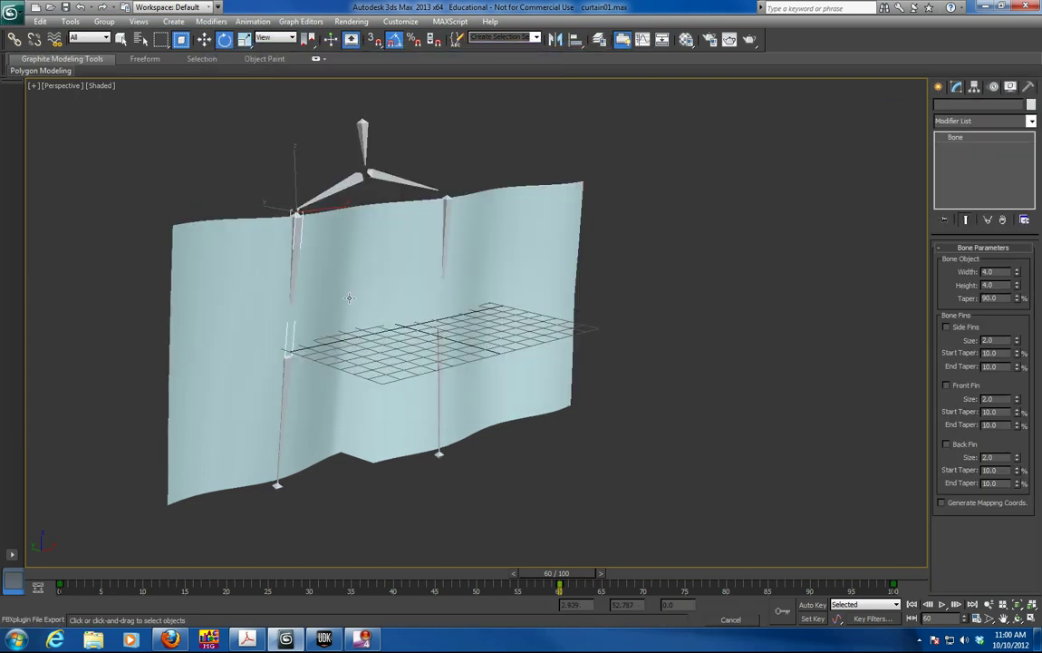
key(q)
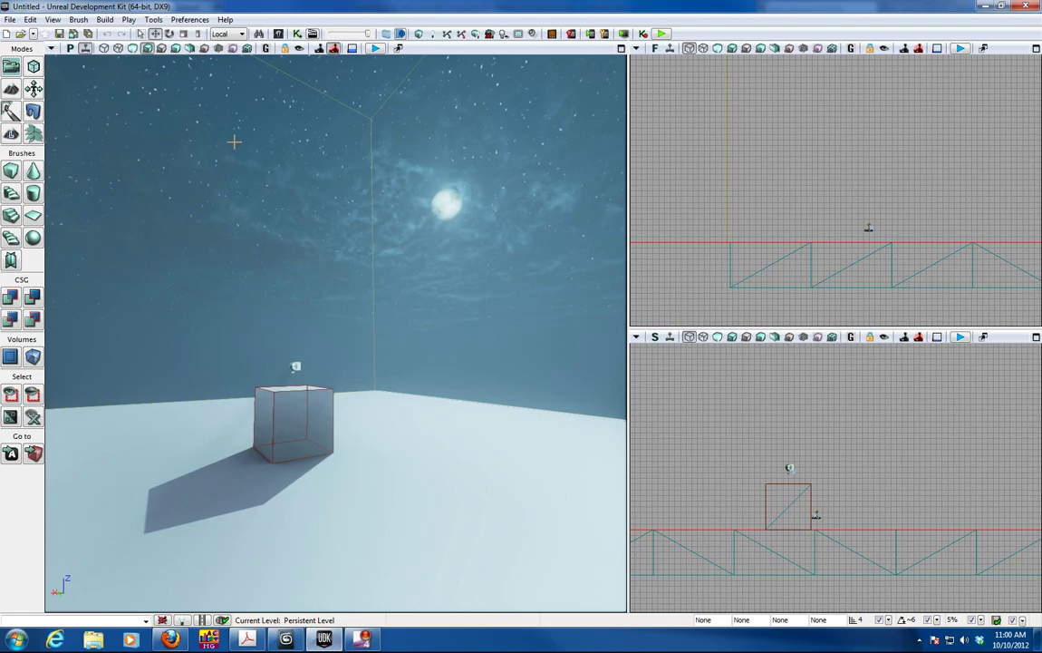
In the Content Browser, select NewPackages and browse the Desktop to the curtain FBX for import
click(312, 34)
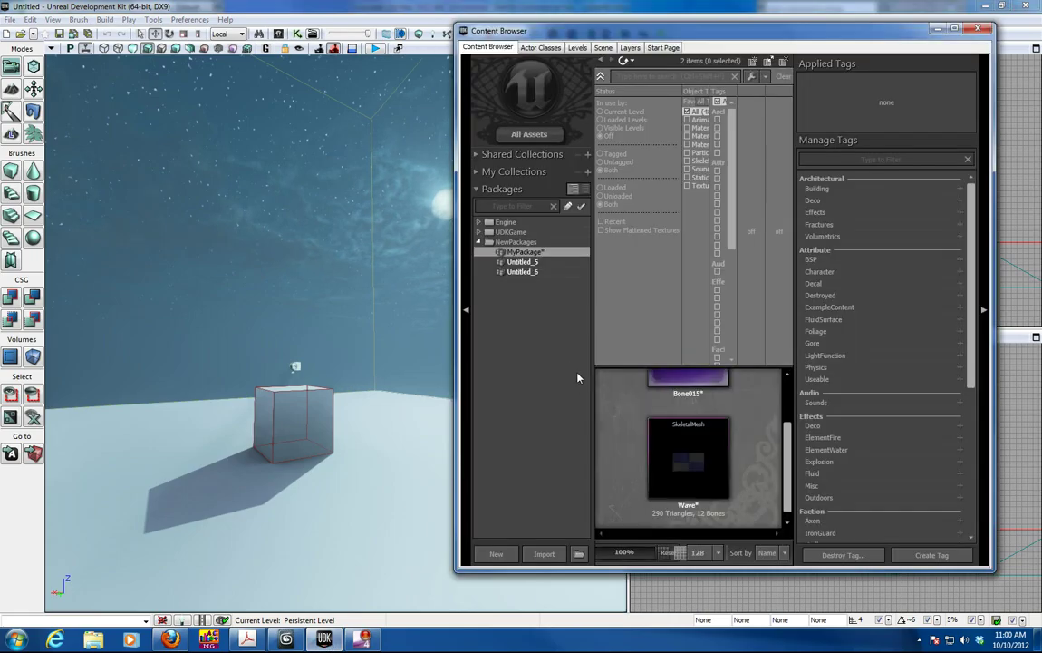
click(518, 243)
click(544, 554)
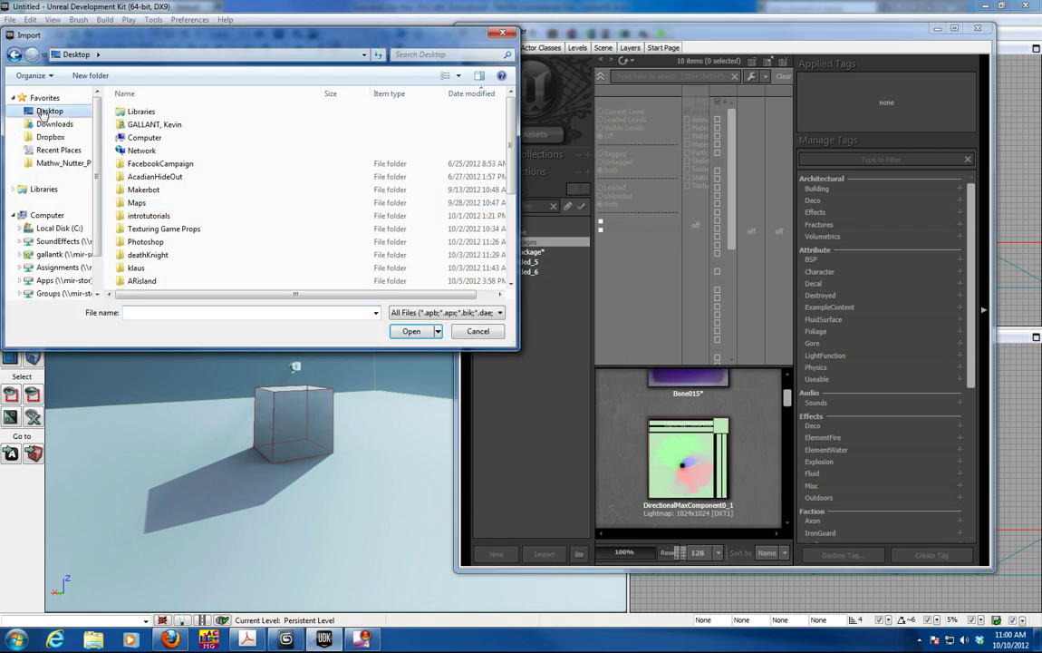
scroll(152, 272, down, 4)
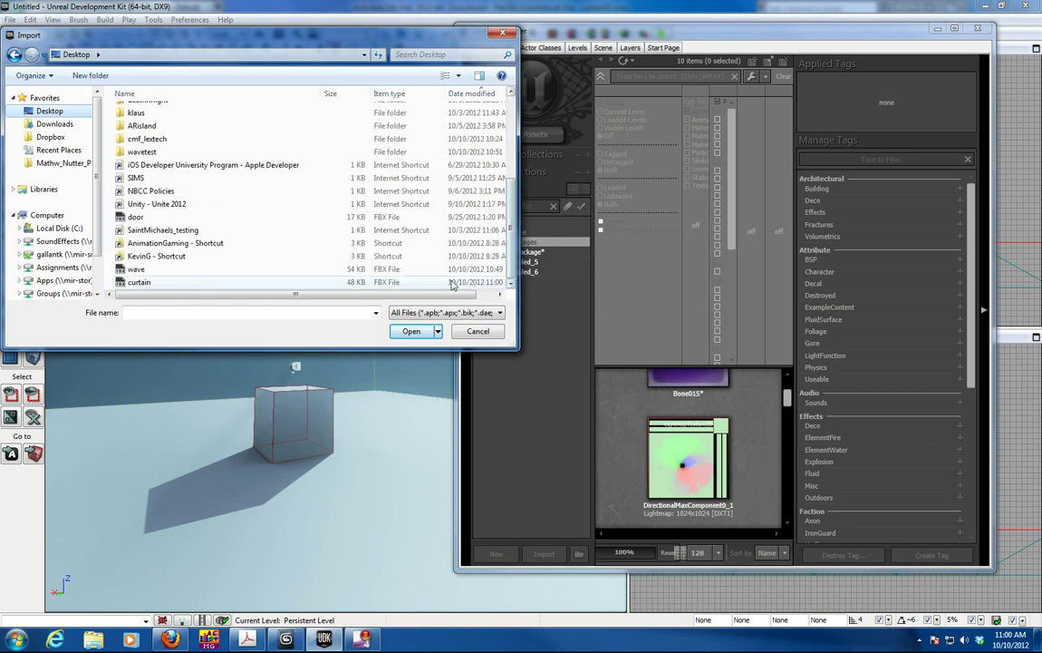
Import curtain.fbx into the cloth package as a skeletal mesh with animations, dismissing the smoothing warning
double_click(145, 282)
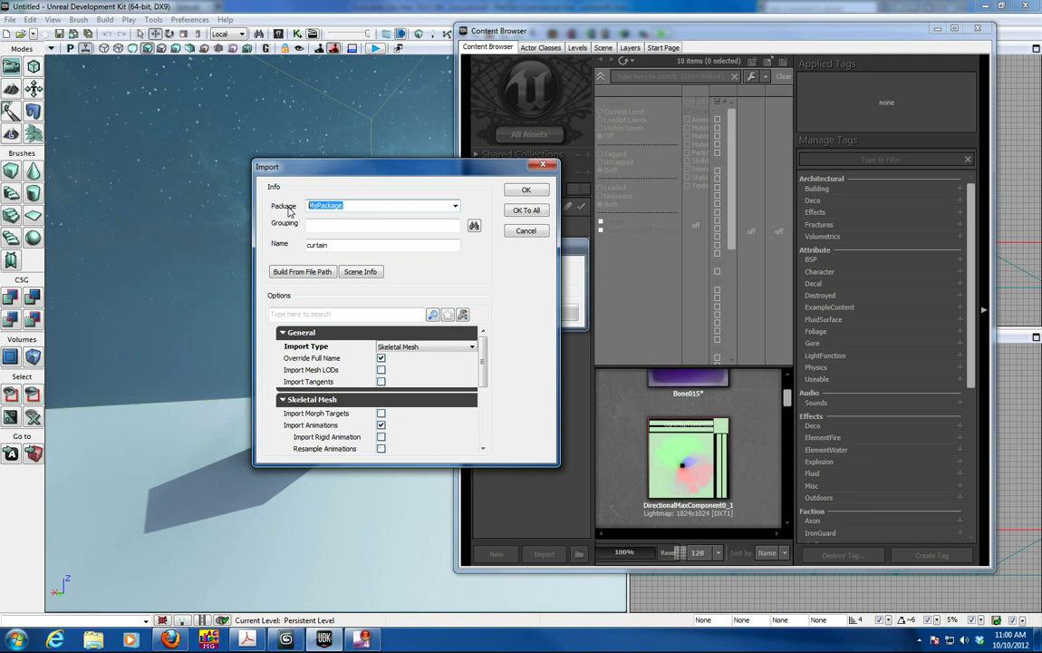
text(cloth)
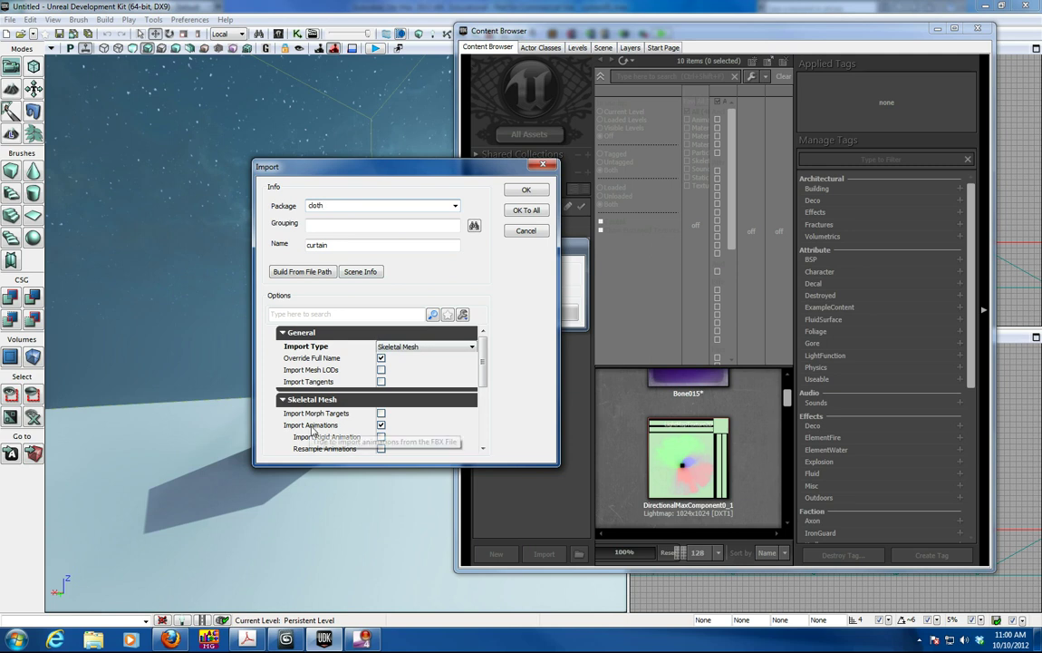
click(526, 189)
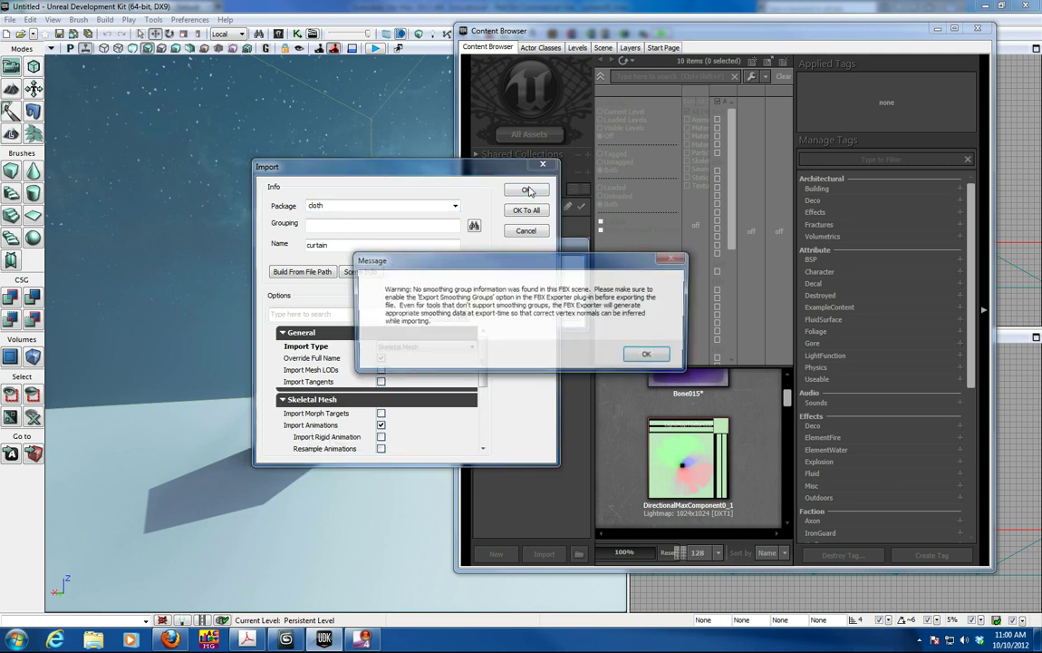
click(650, 355)
drag(789, 461, 792, 440)
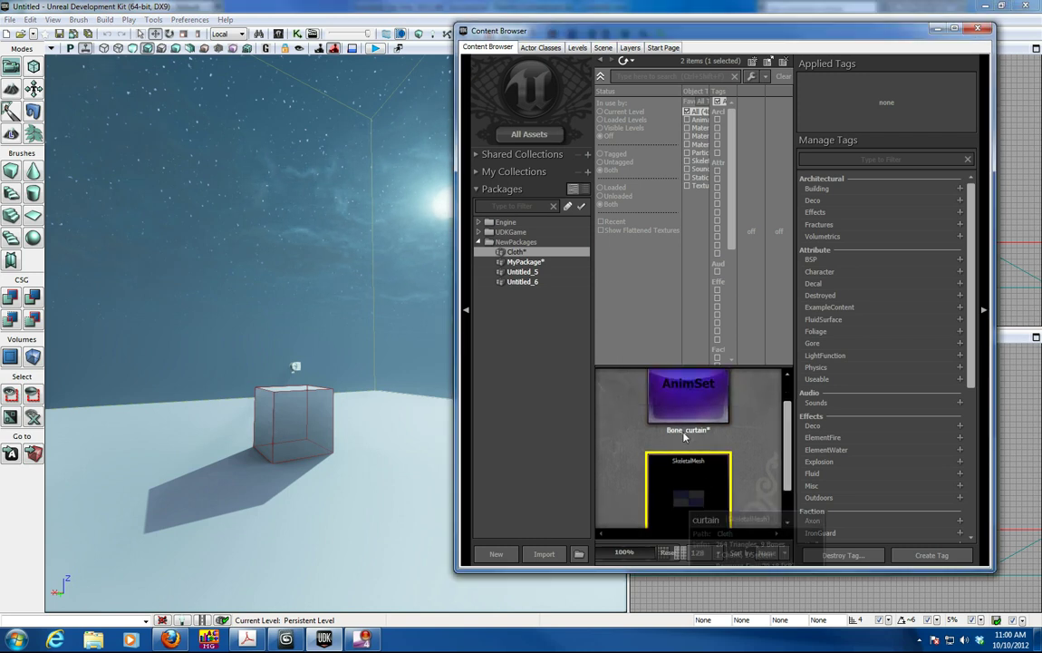
scroll(704, 467, down, 1)
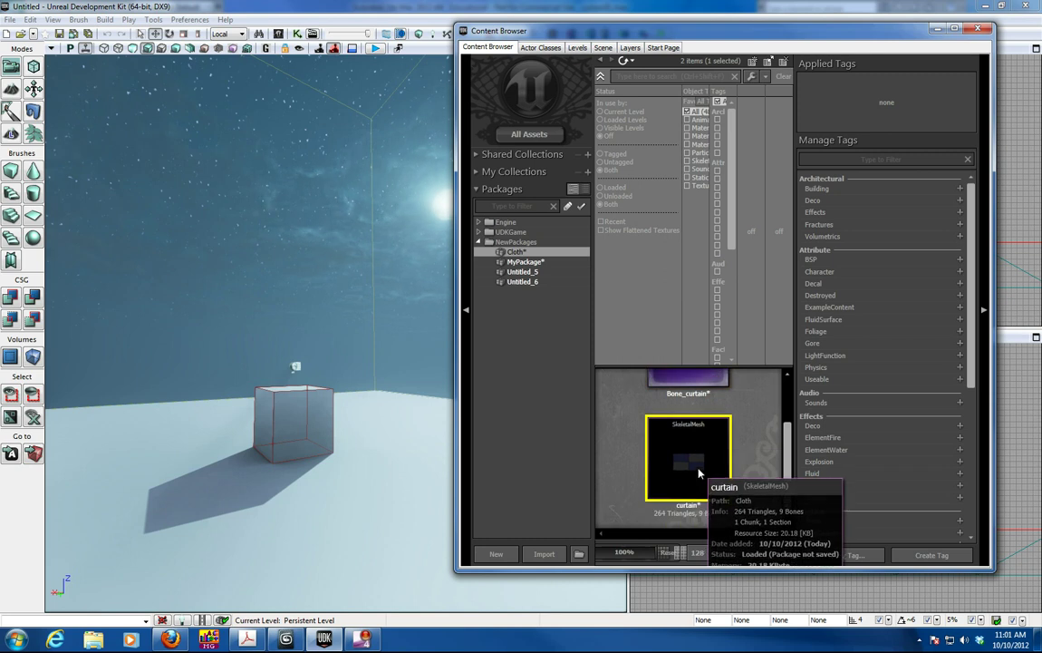
Open the curtain skeletal mesh in the AnimSet Editor and load the Bone_curtain animation set
double_click(696, 467)
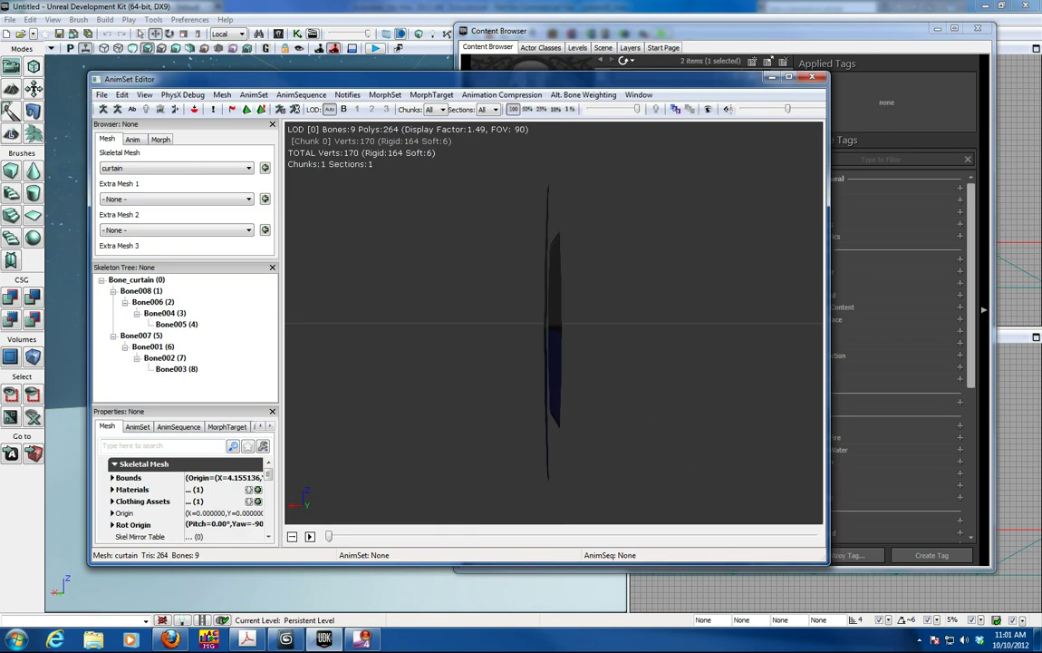
drag(412, 307, 419, 309)
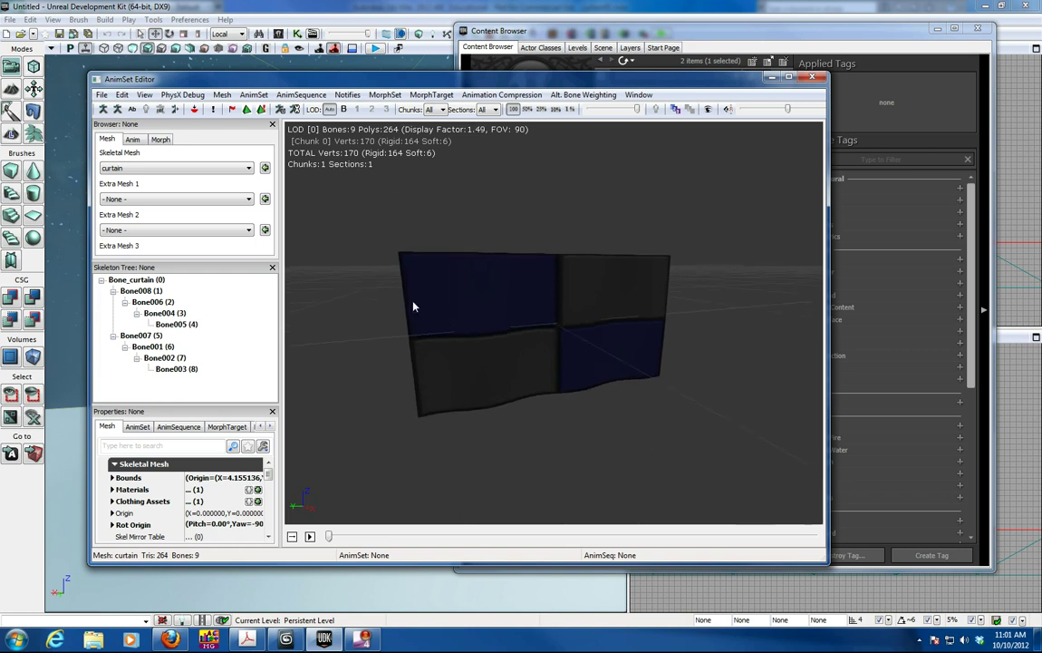
click(133, 139)
click(127, 168)
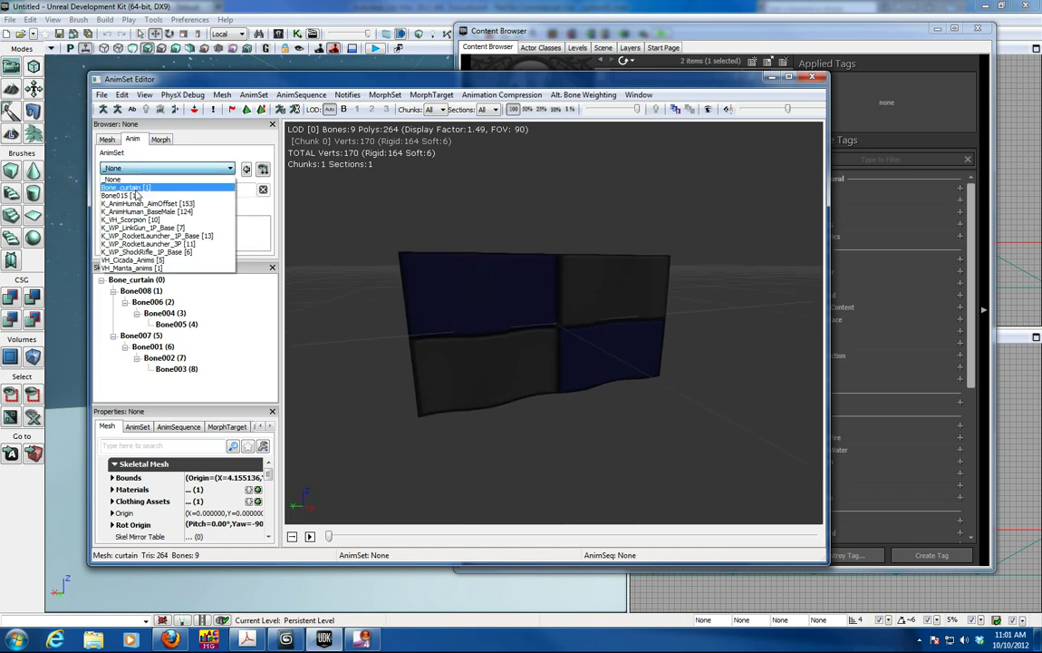
click(127, 187)
Play the curtain's 3.33-second sway sequence in the preview, then close the editor
right_drag(323, 417, 322, 417)
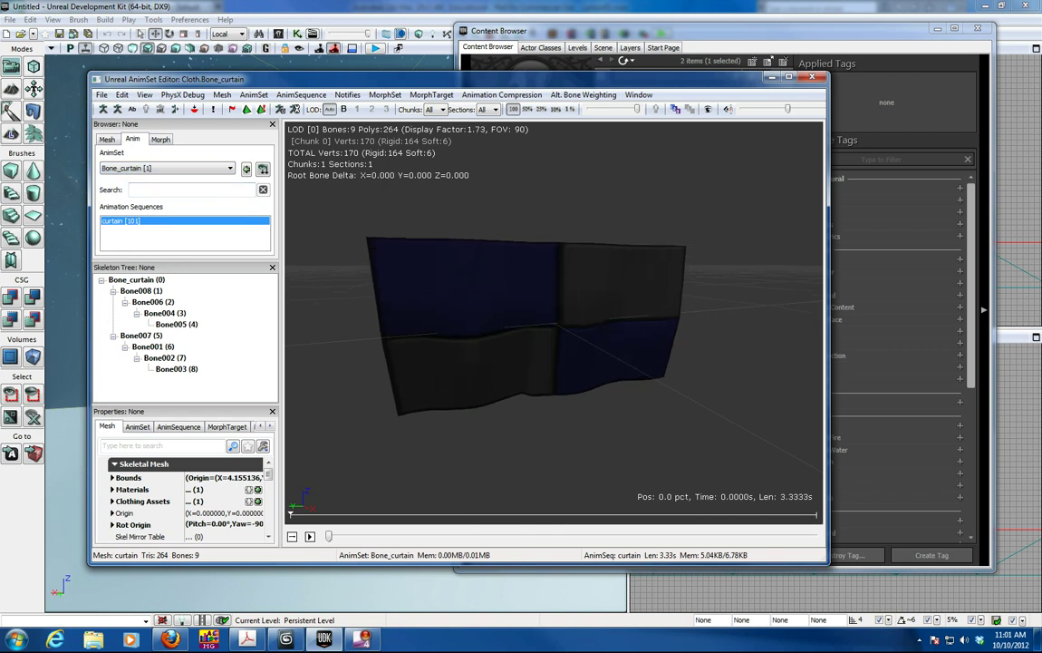
click(310, 537)
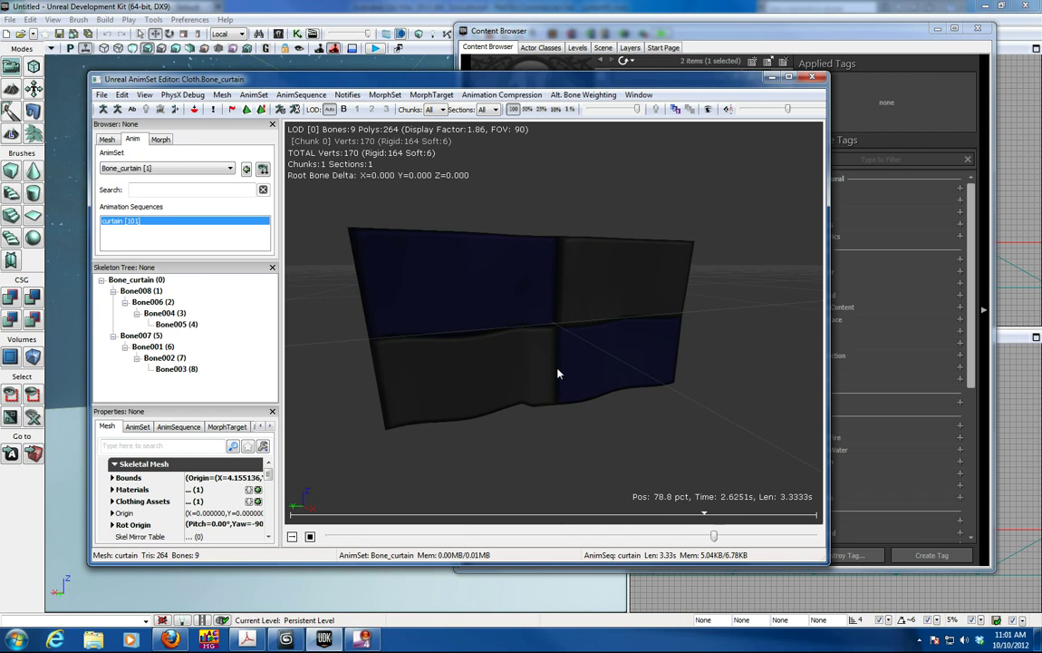
click(812, 80)
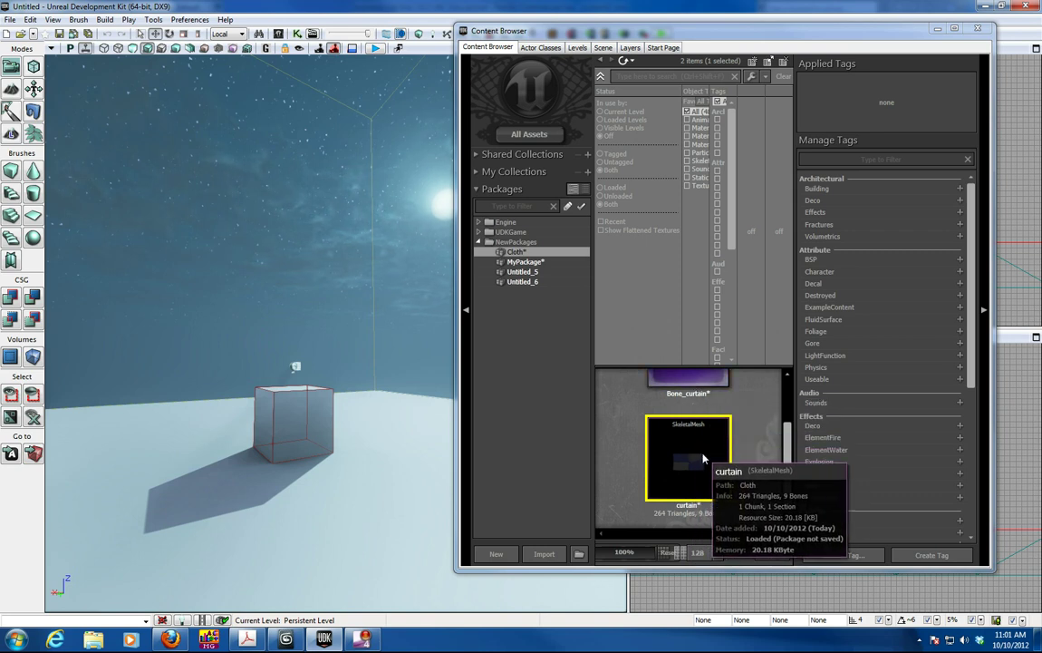
Drag the curtain SkeletalMesh into the perspective viewport, placing it beside the cube
drag(704, 458, 353, 487)
drag(353, 437, 378, 423)
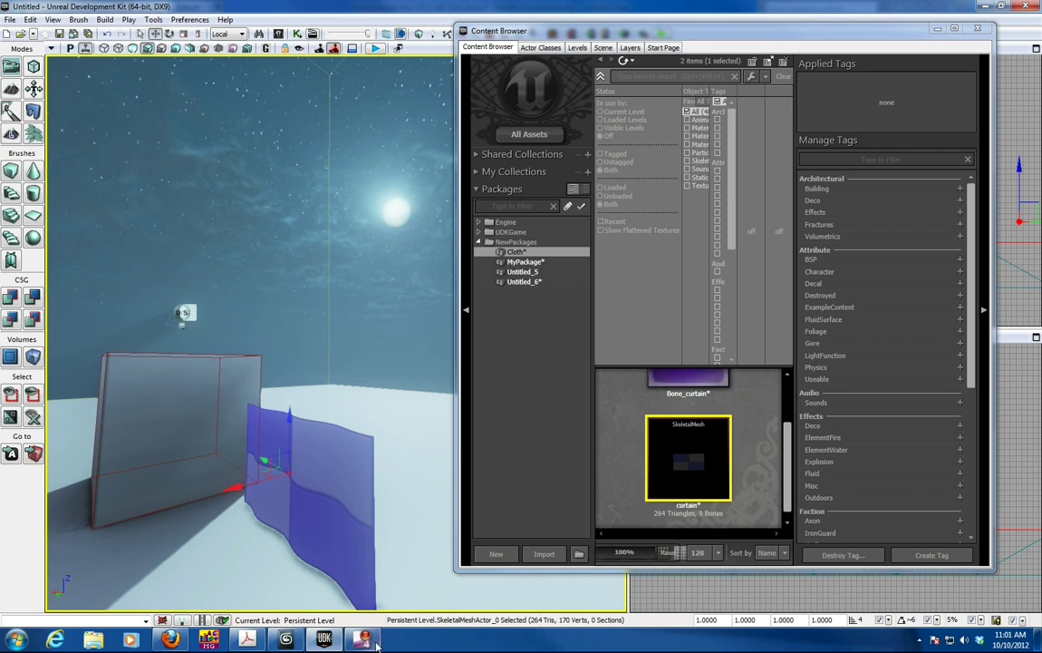